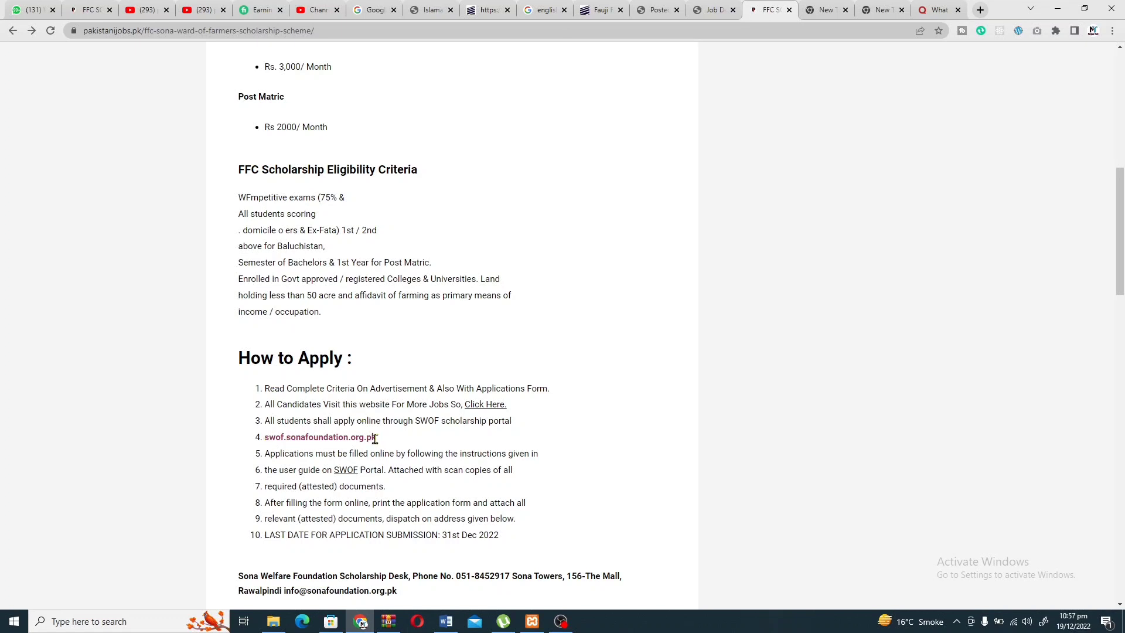
Select the portal address swof.sonafoundation.org.pk in the article's How to Apply list.
left_click_drag(376, 438, 265, 444)
key("ctrl+c")
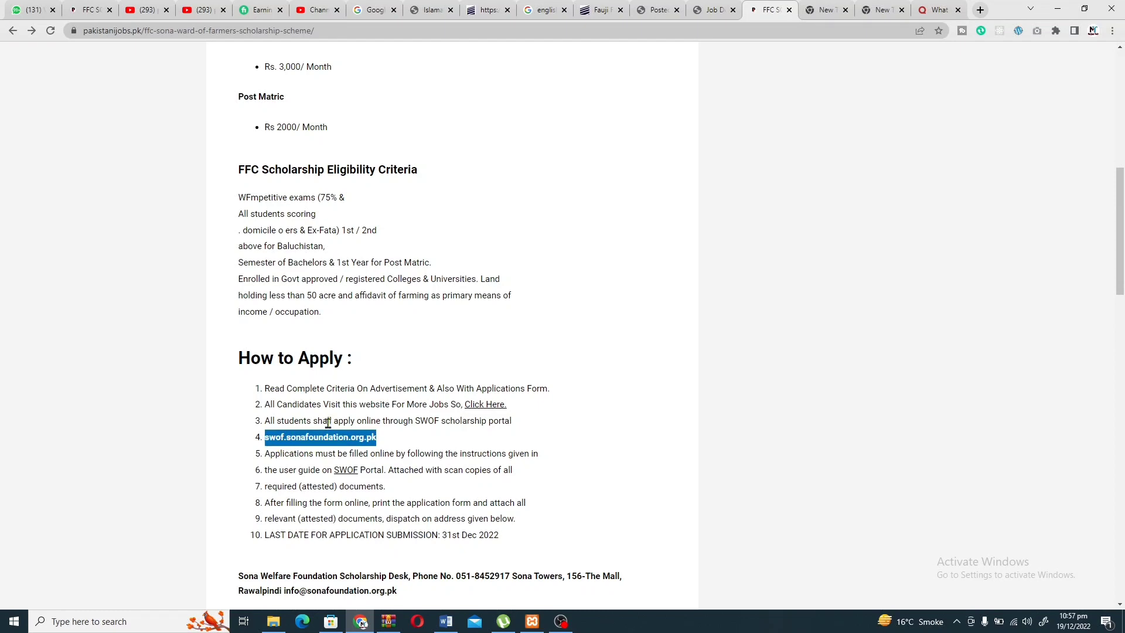
Load swof.sonafoundation.org.pk in a new tab, glance back at the article, and return to the login page.
left_click(980, 10)
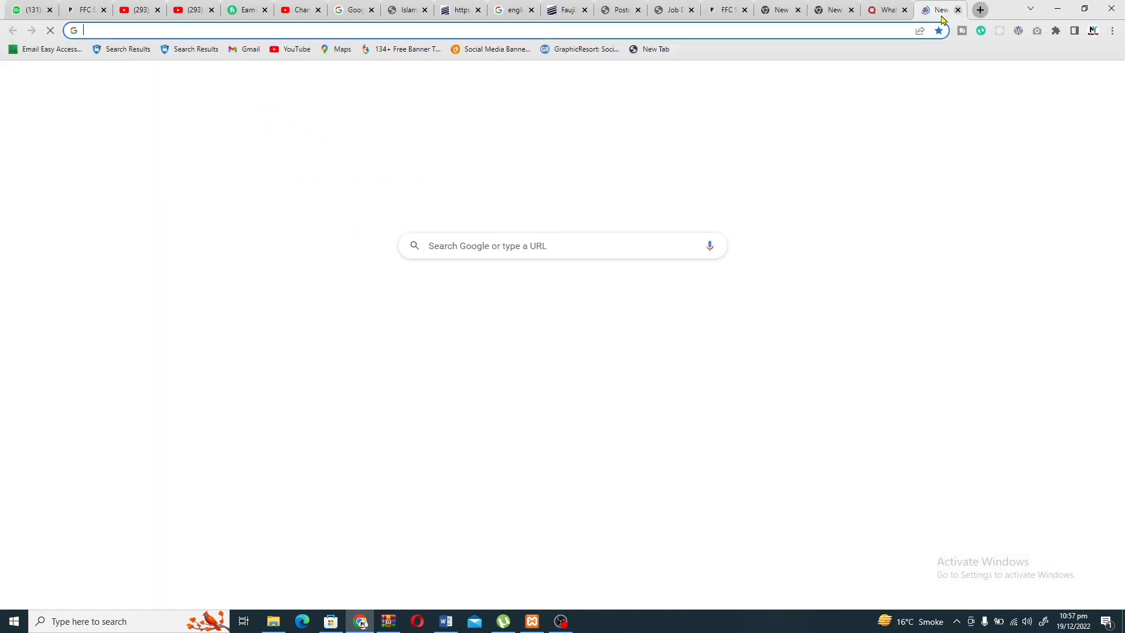
key("ctrl+v")
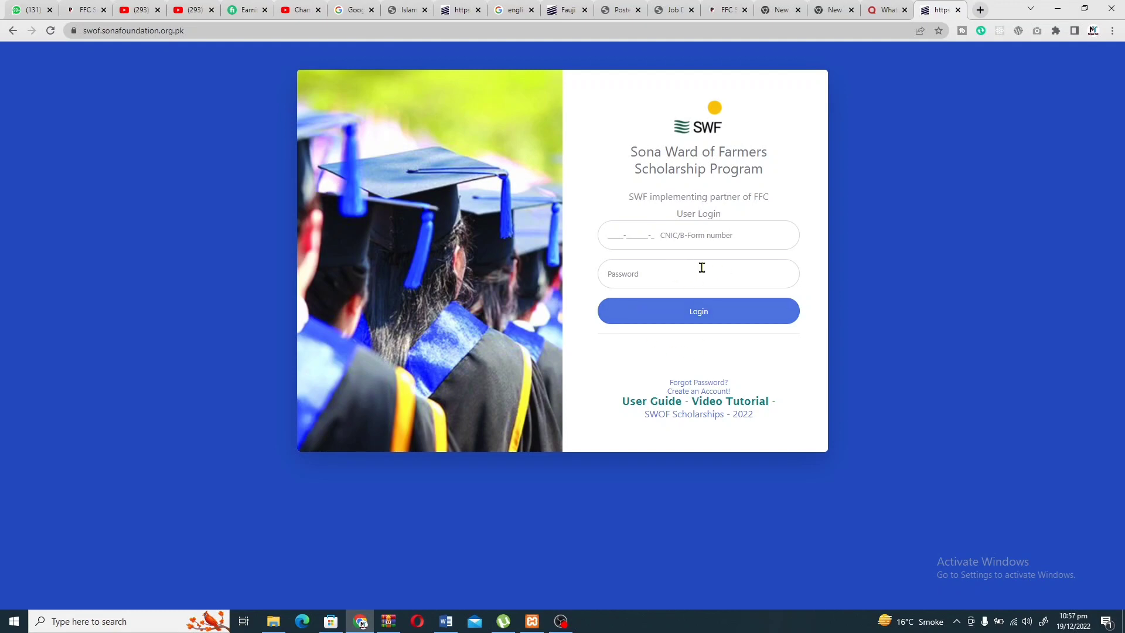
left_click(717, 10)
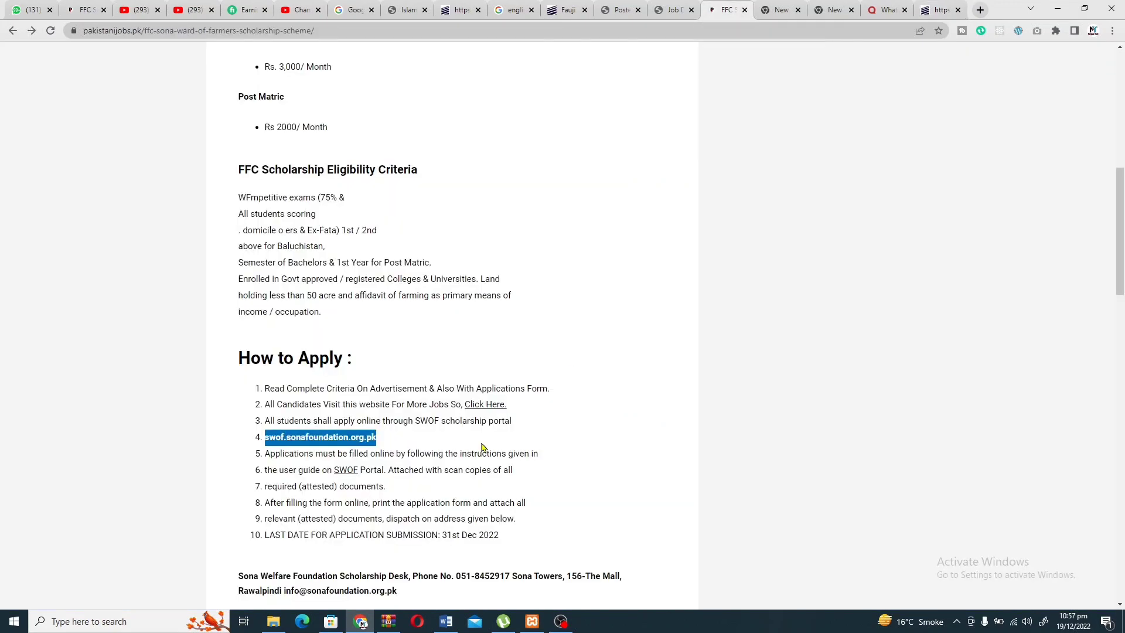
scroll(423, 488, "down", 8)
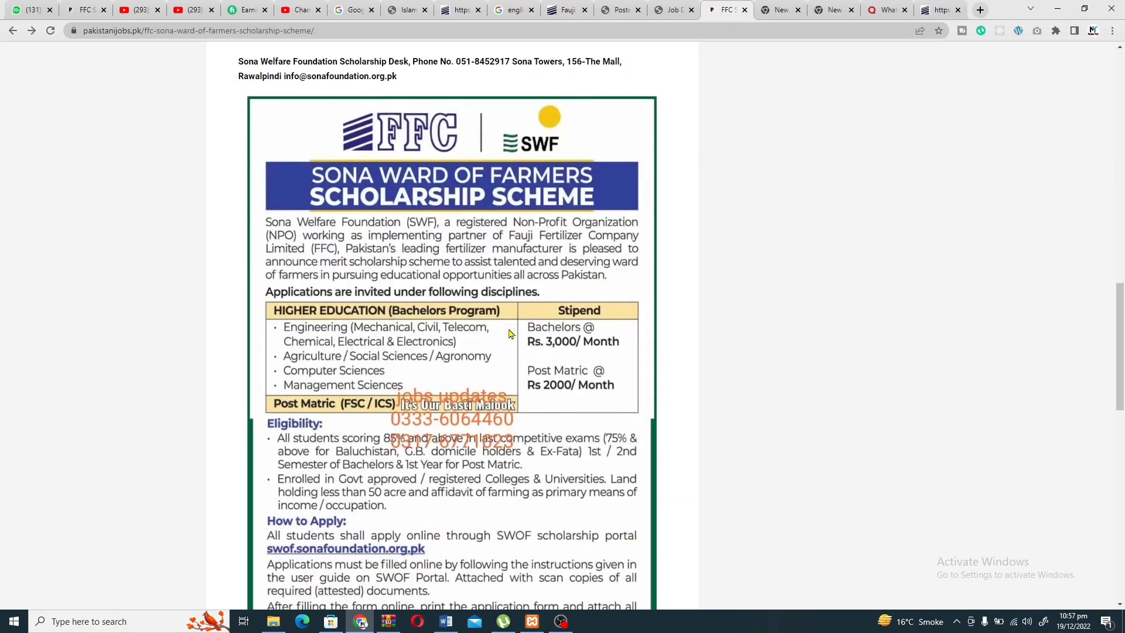
scroll(510, 334, "up", 20)
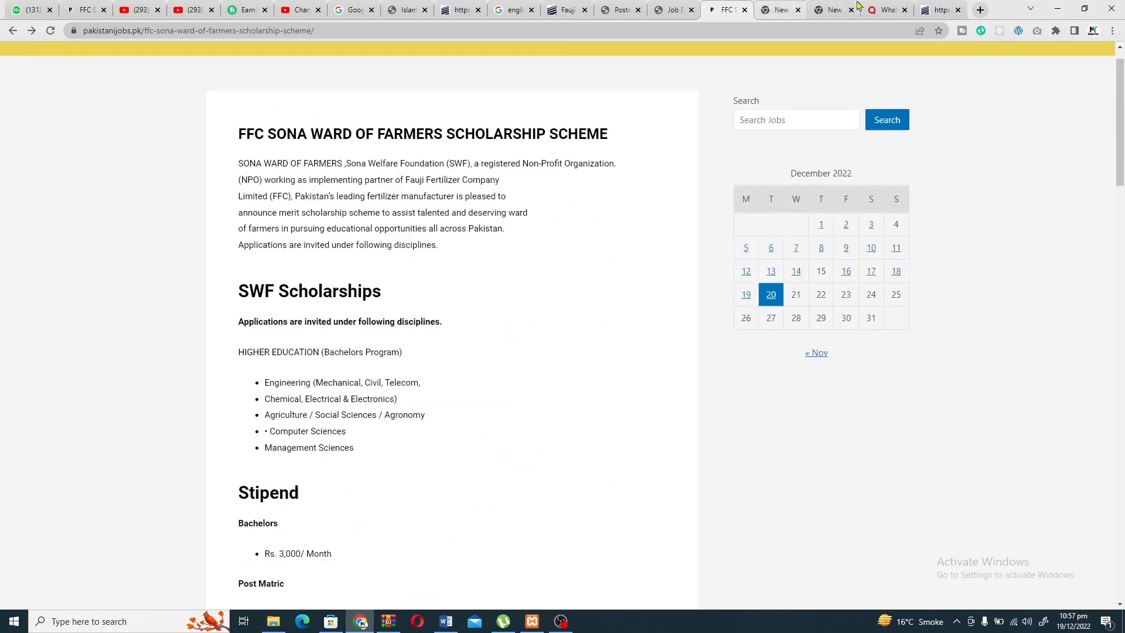
left_click(932, 9)
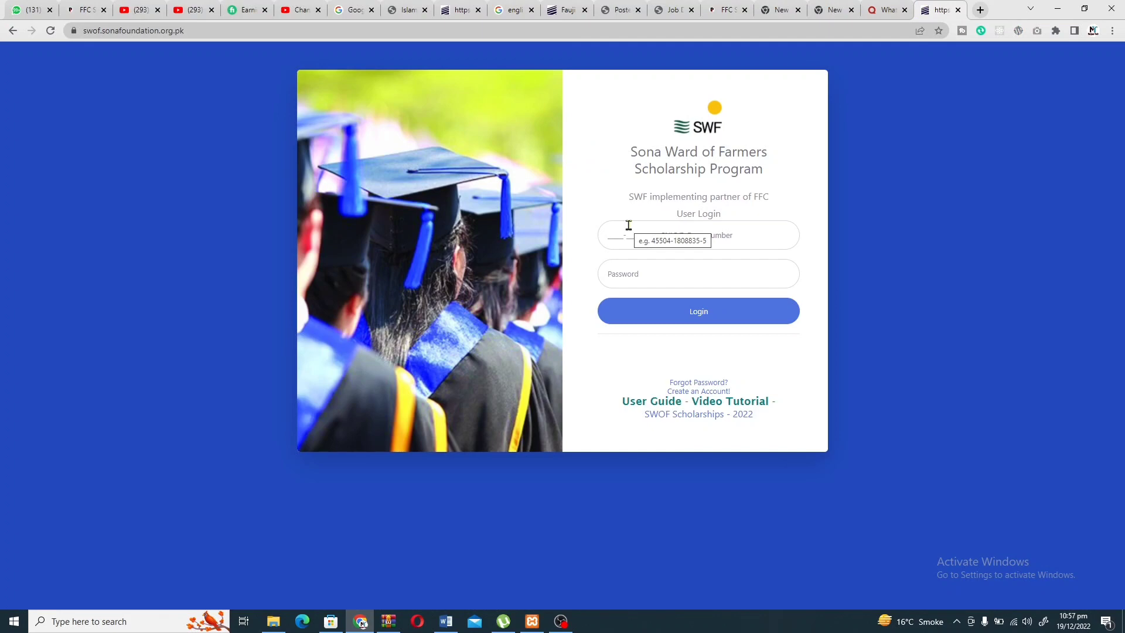
left_click(628, 225)
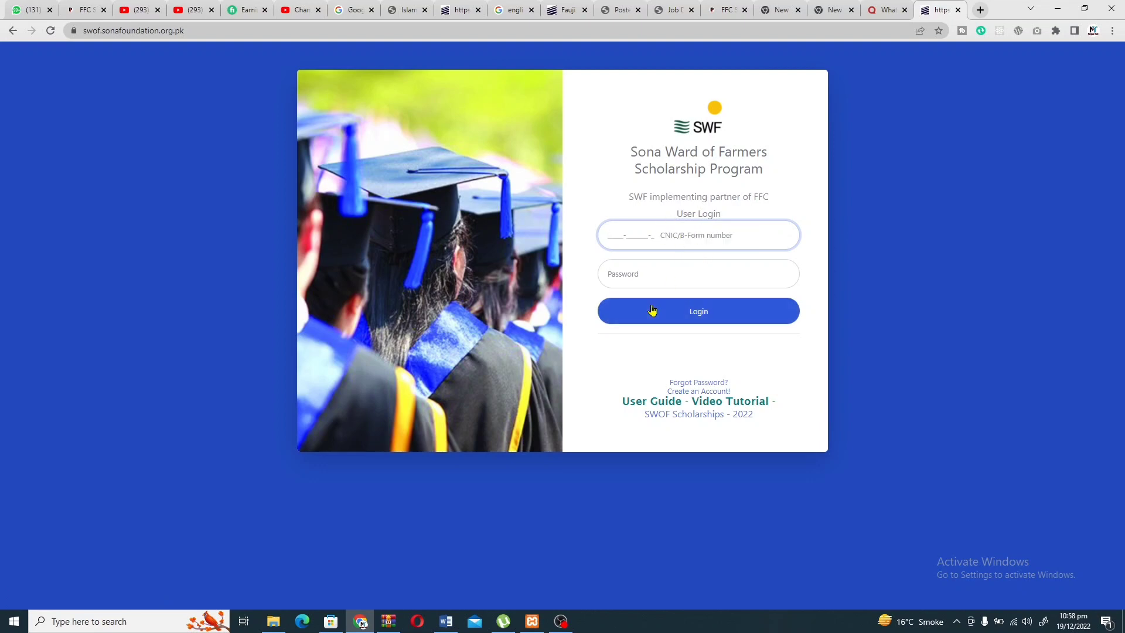
On the registration form, autofill the applicant's name and e-mail and enter the CNIC.
left_click(701, 392)
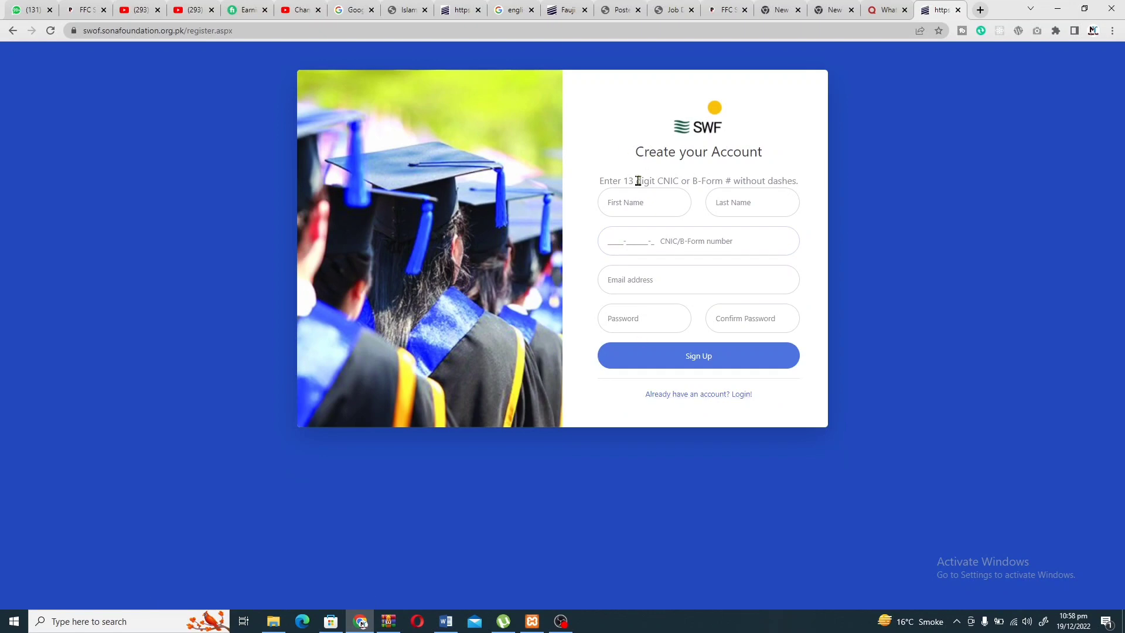
left_click(621, 213)
left_click(660, 251)
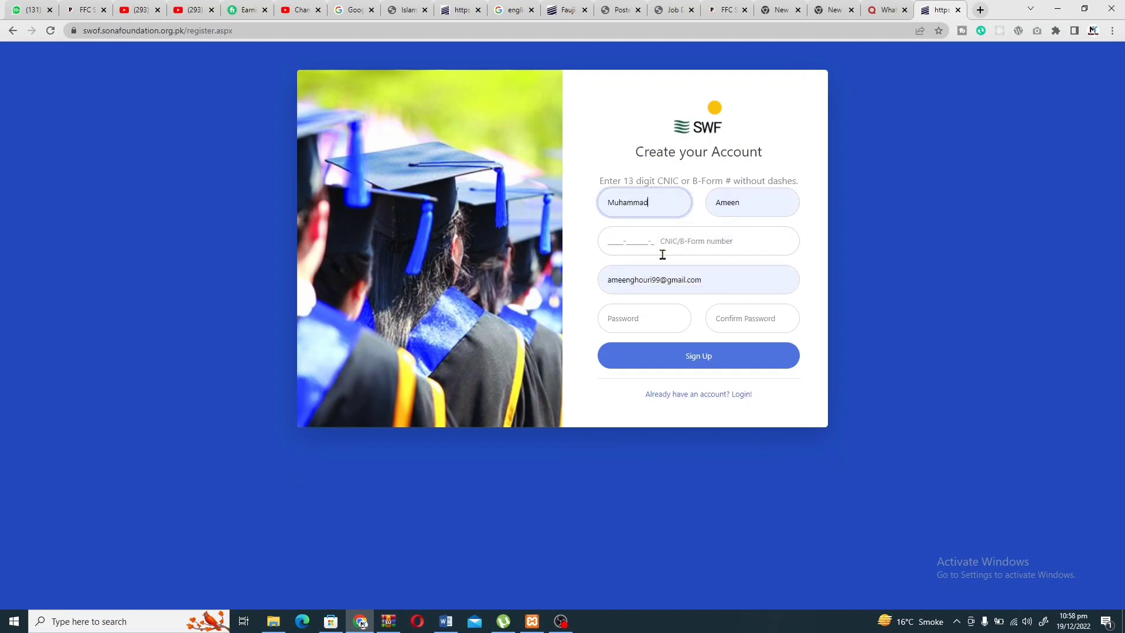
left_click(617, 247)
type("323")
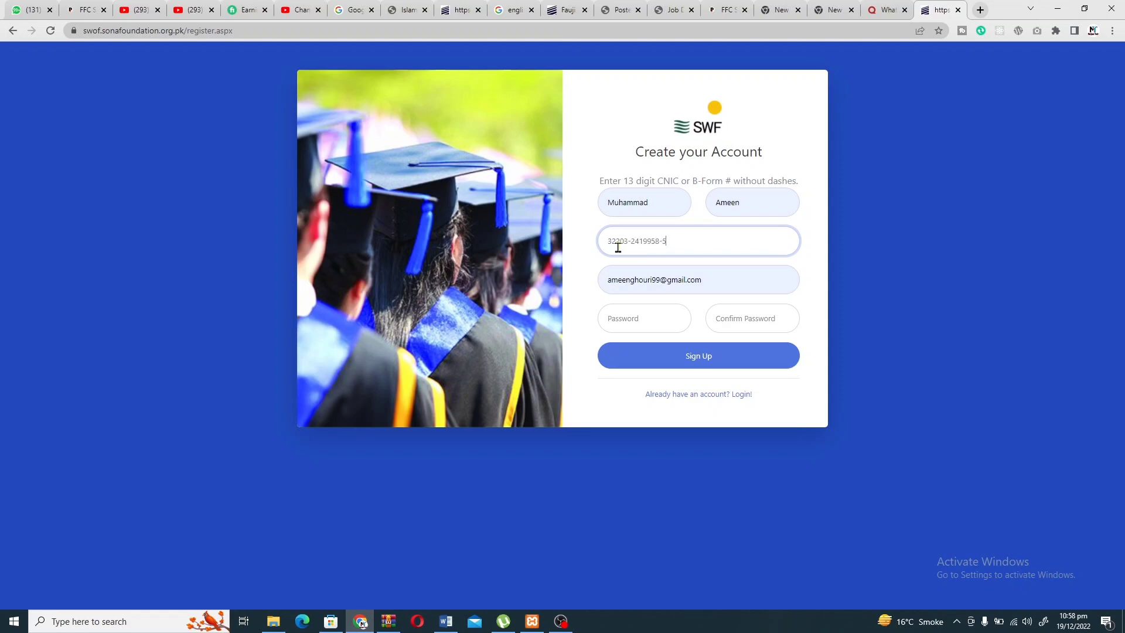
Set and confirm the account password, then sign up.
left_click(654, 317)
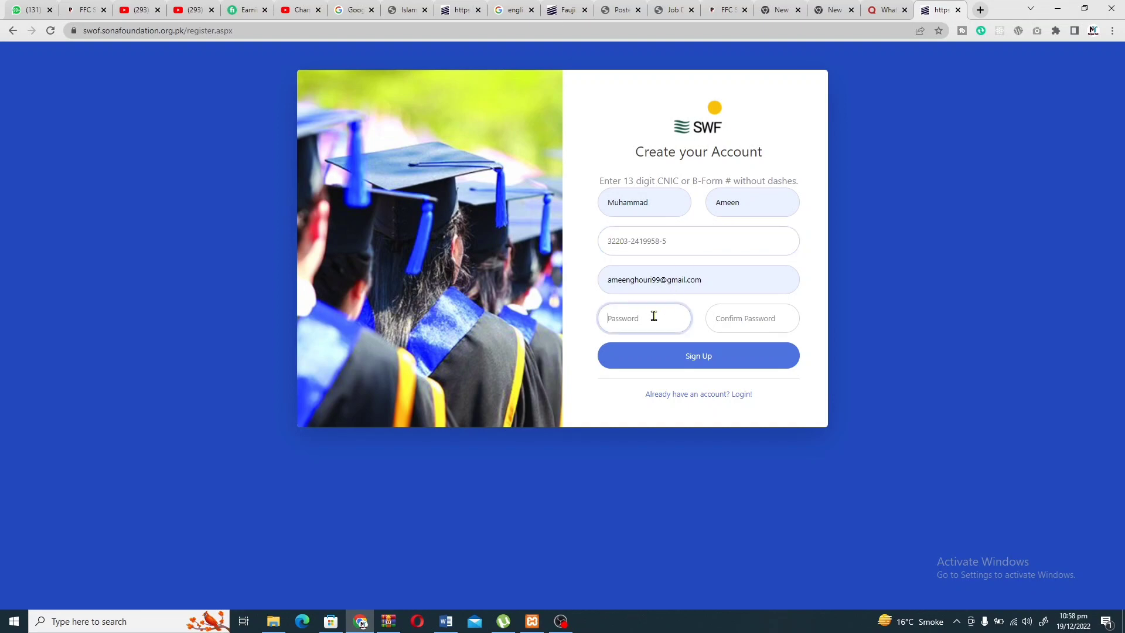
left_click(681, 285)
left_click(621, 316)
type("••")
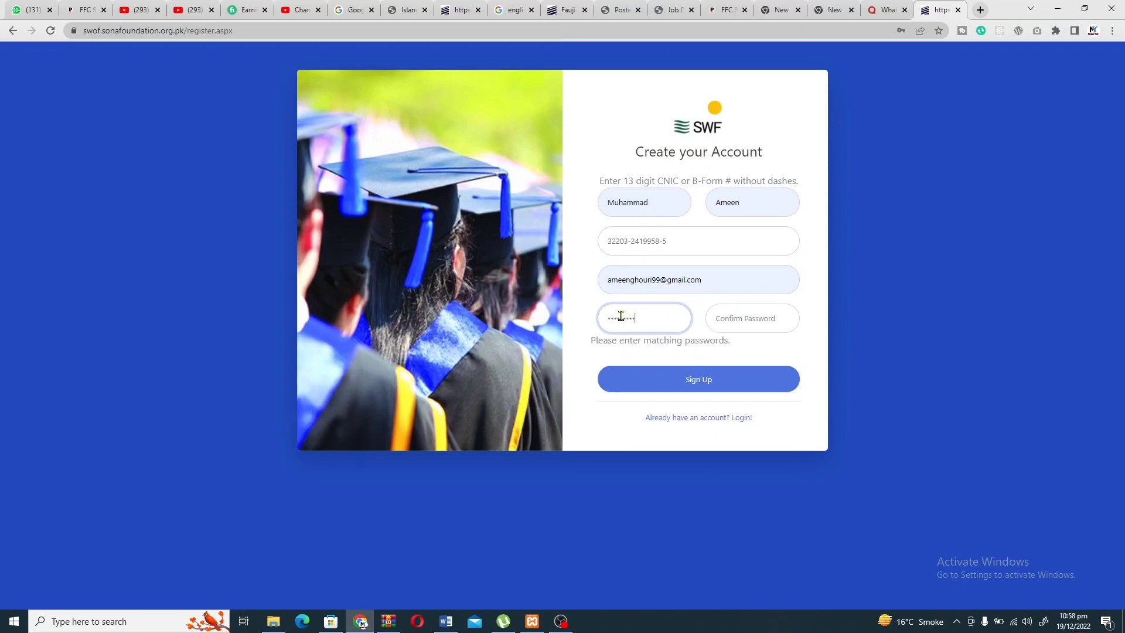
left_click(731, 316)
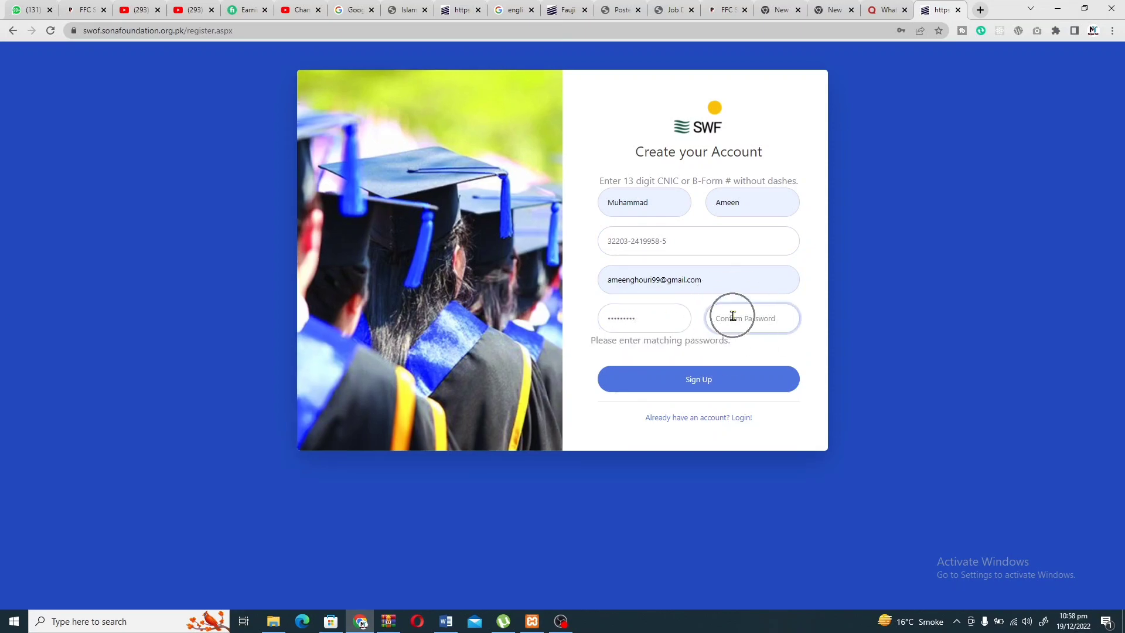
type("•")
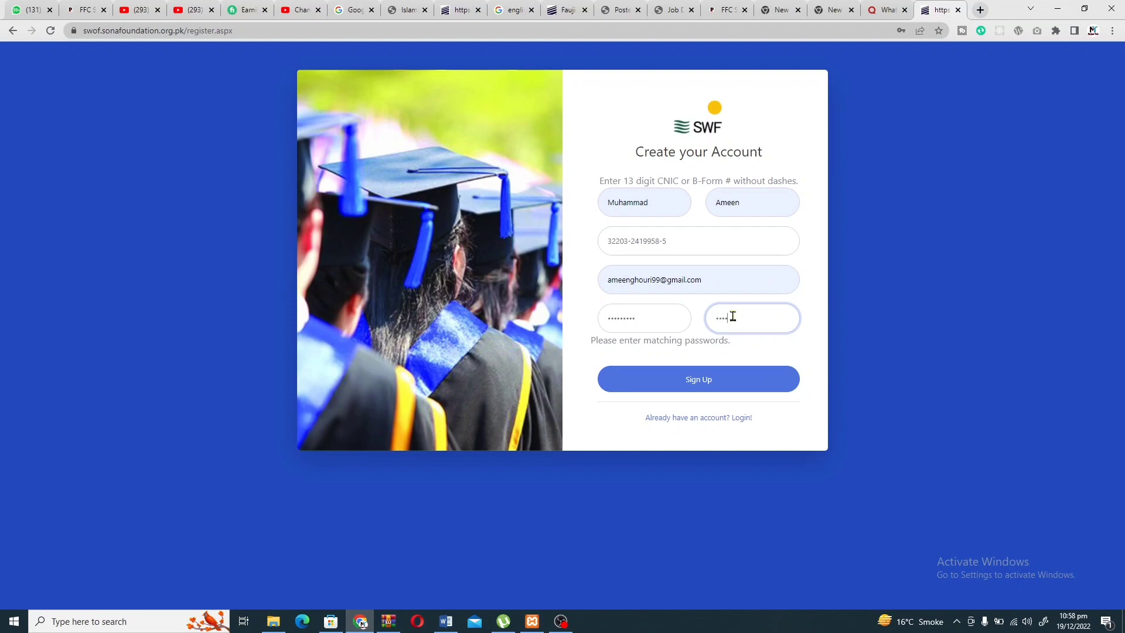
type("•••••••")
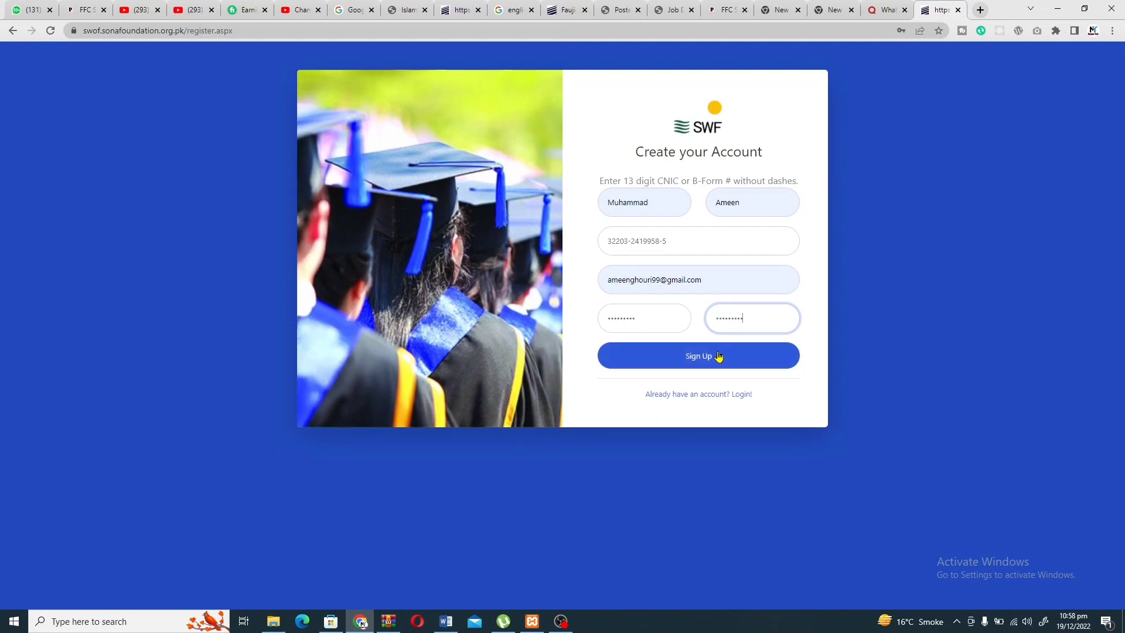
left_click(719, 356)
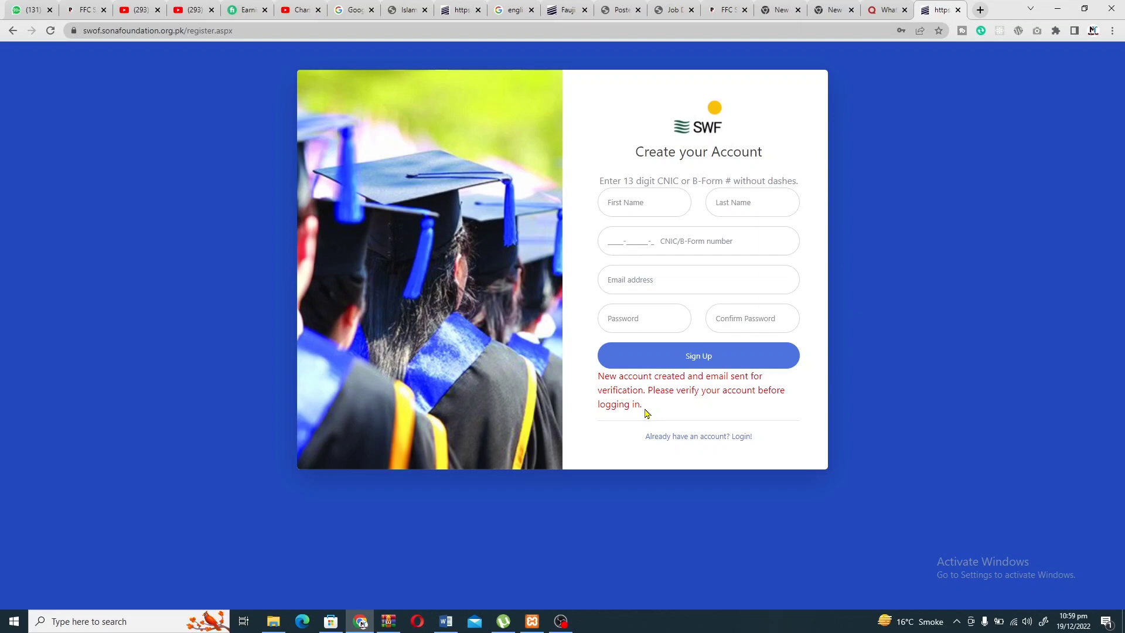
Go through the Chrome profile menu to Manage your Google Account, then launch Gmail from the apps grid.
left_click(1093, 31)
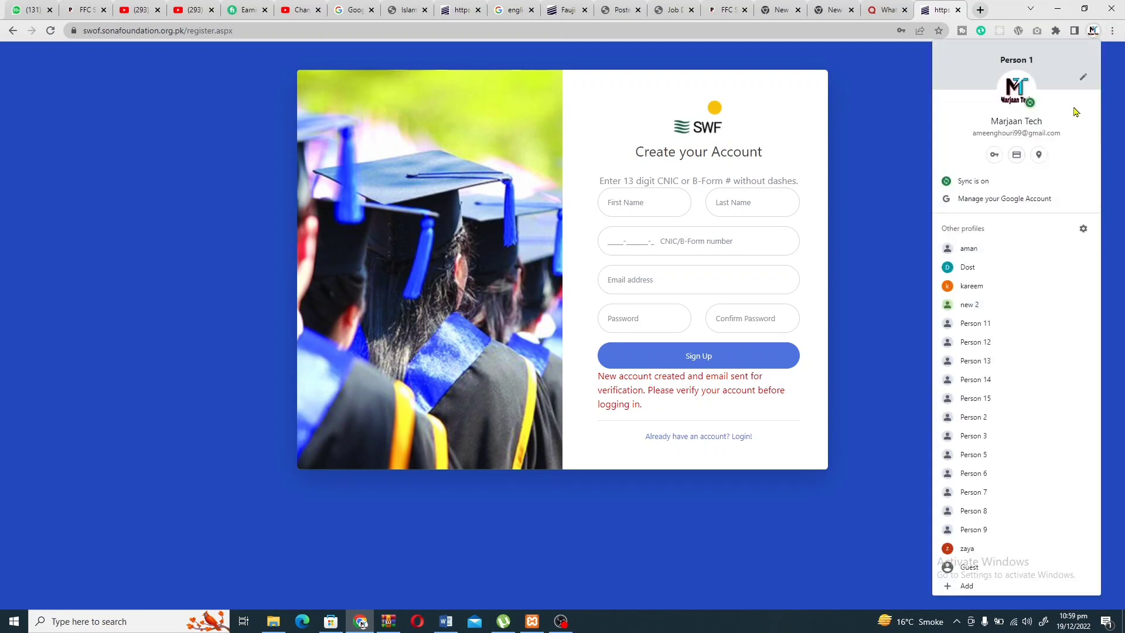
left_click(906, 124)
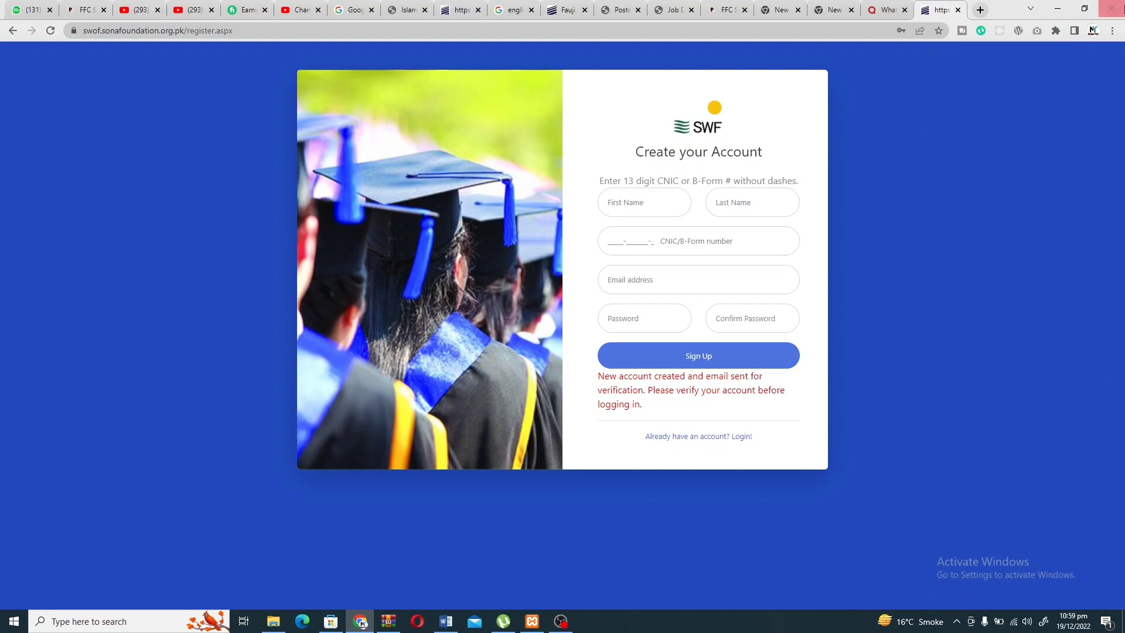
left_click(1092, 32)
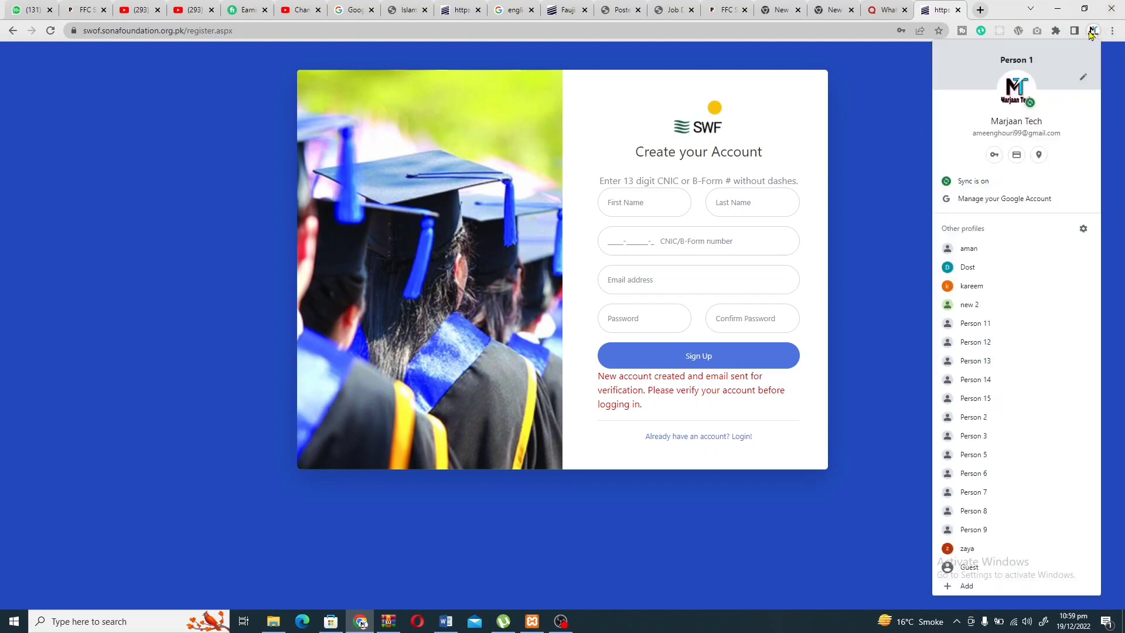
left_click(1008, 199)
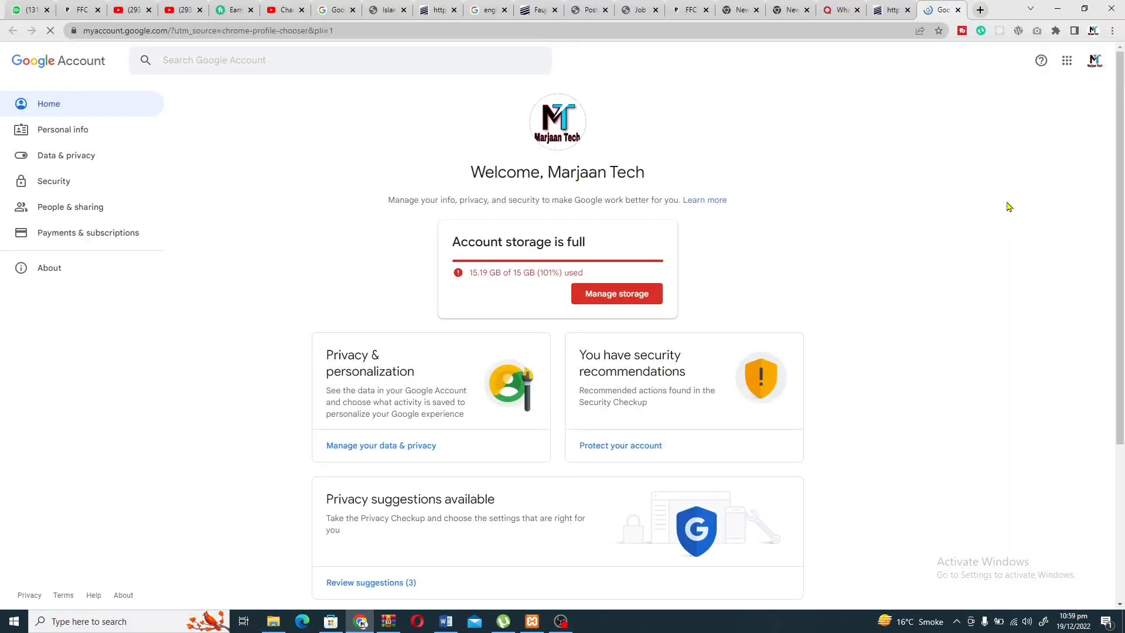
left_click(1072, 66)
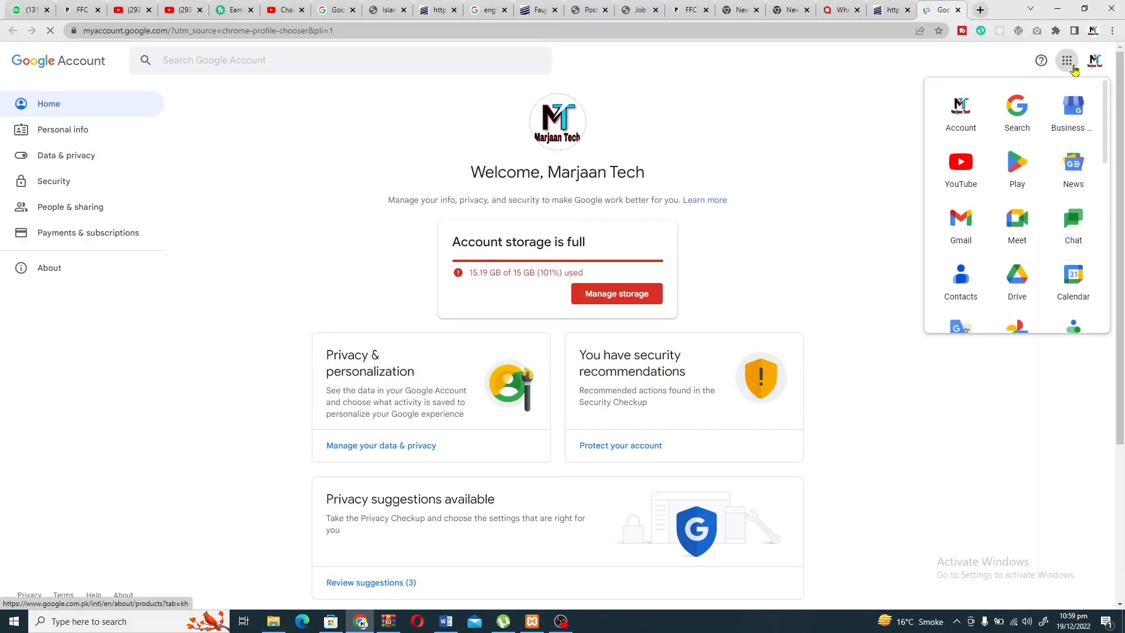
left_click(964, 221)
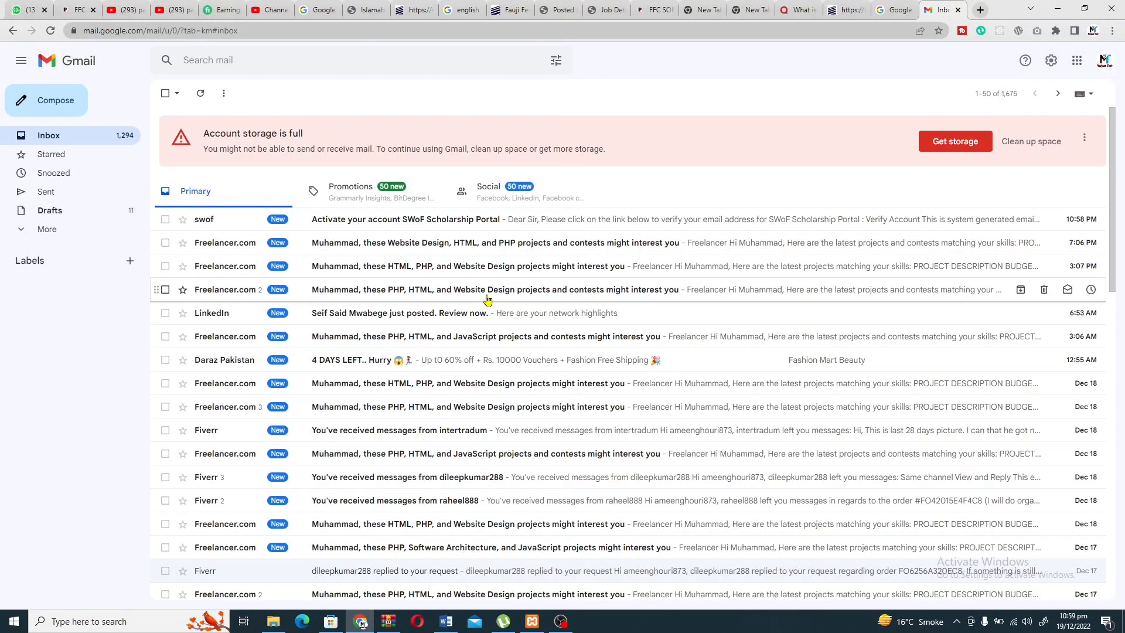
Open the 'Activate your account SWoF Scholarship Portal' email and use its Verify Account button.
left_click(383, 222)
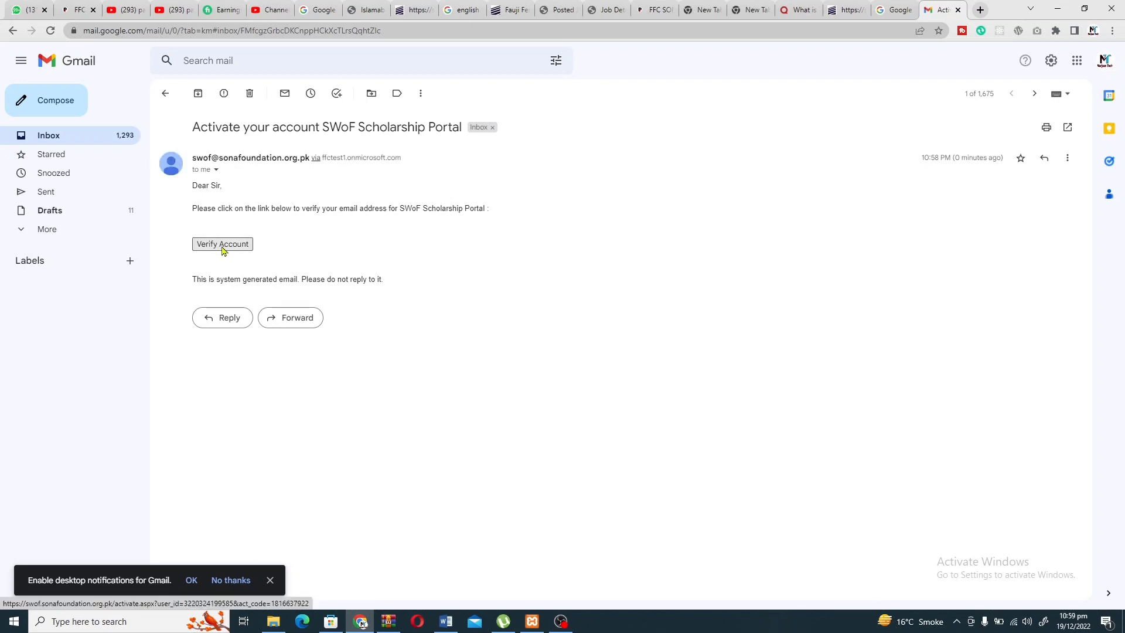
left_click(216, 245)
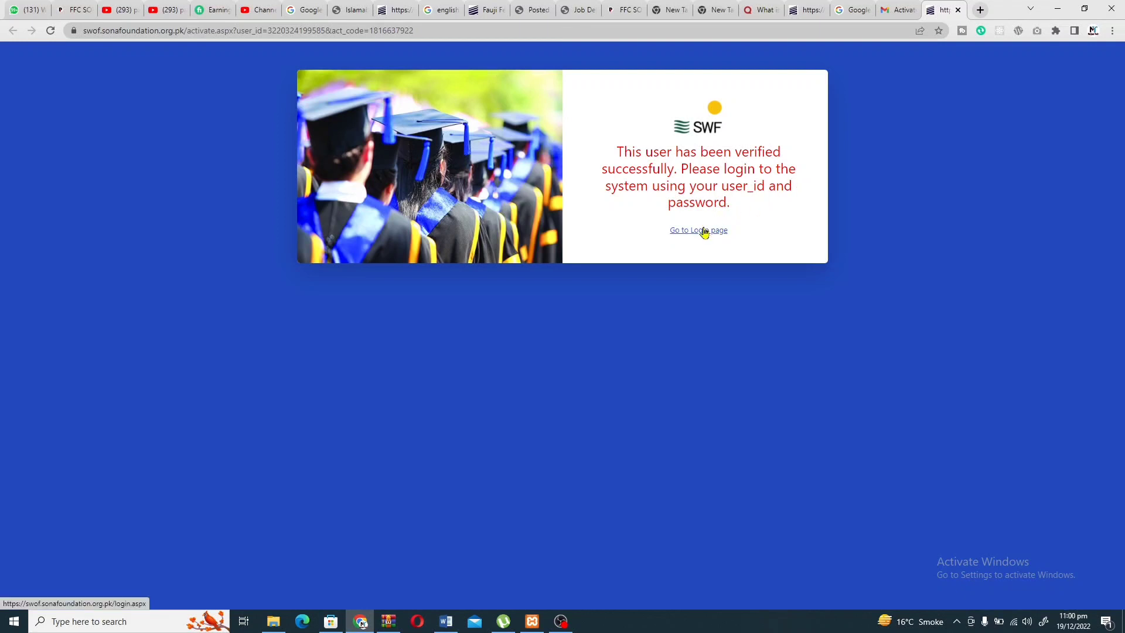
Enter the applicant's CNIC and password on the login page and attempt to log in.
left_click(703, 231)
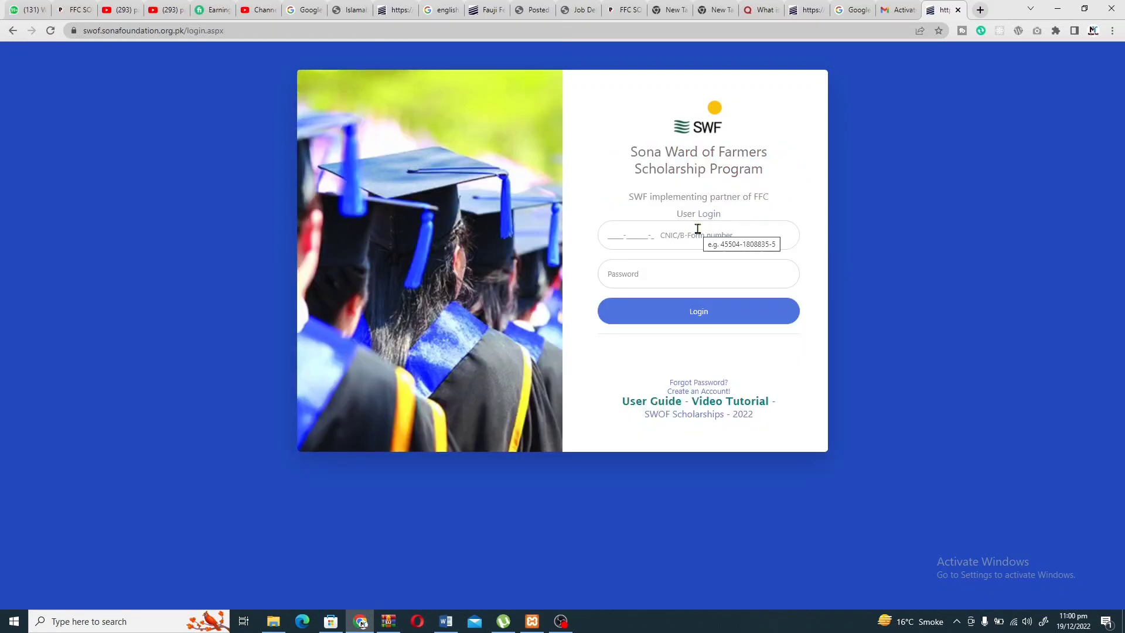
left_click(698, 232)
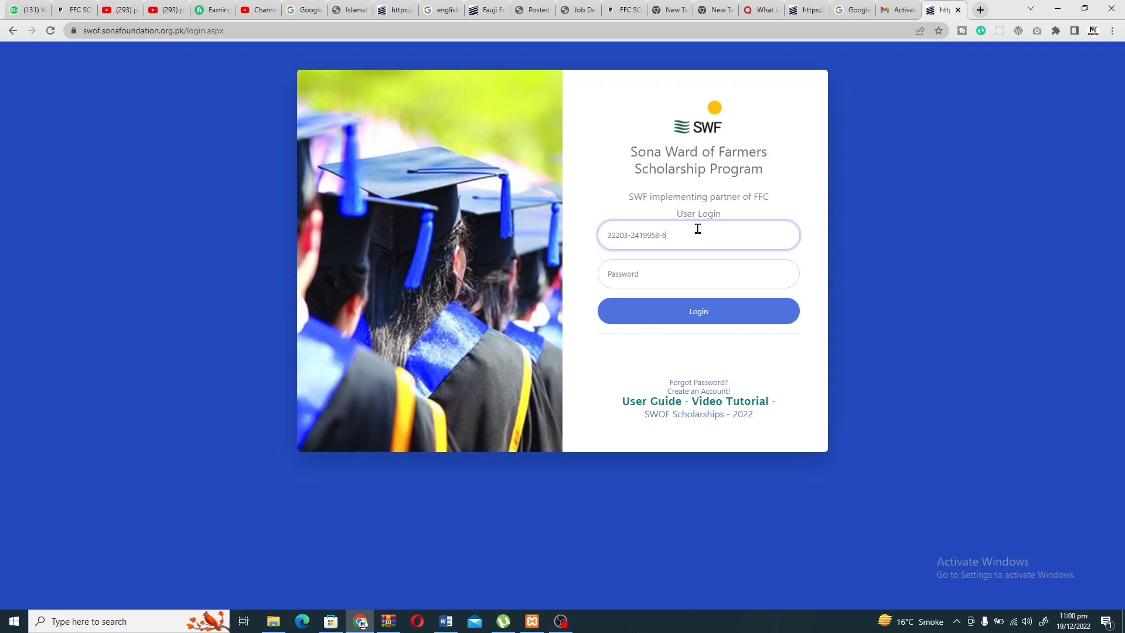
left_click(668, 273)
type("1")
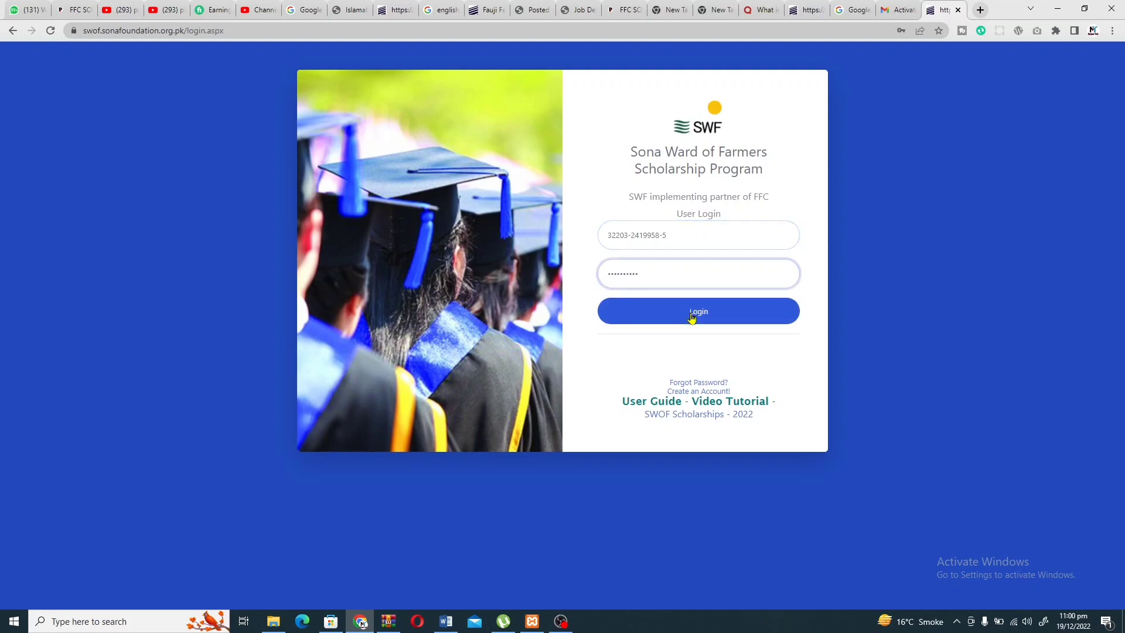
left_click(692, 318)
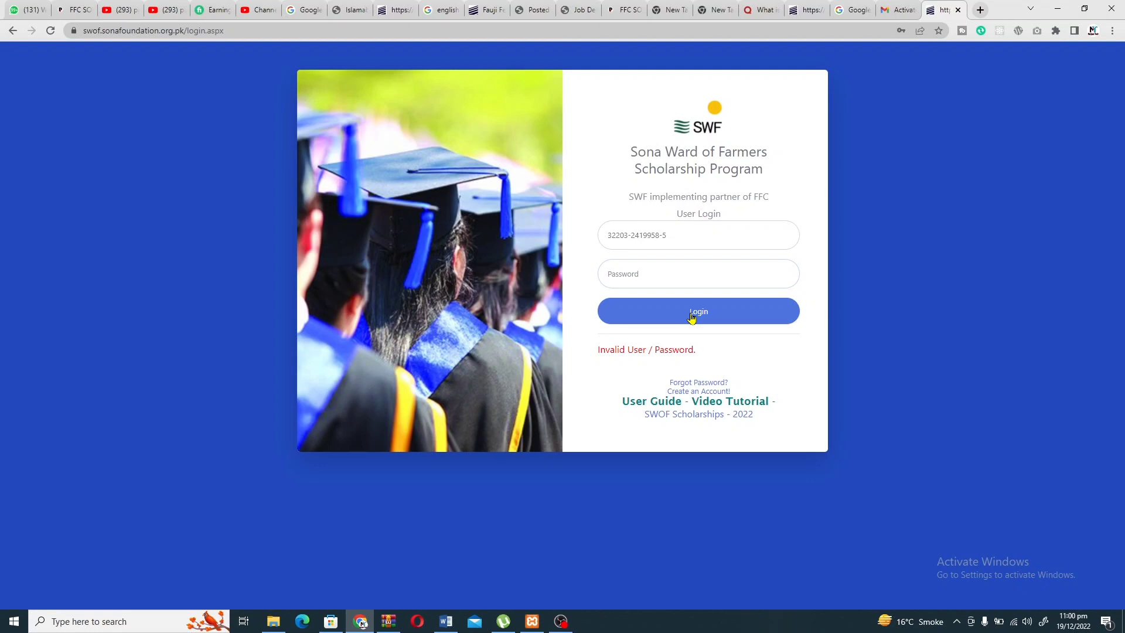
Re-enter the password, log in to the Dashboard, and save the password in Chrome.
left_click(706, 244)
left_click(676, 273)
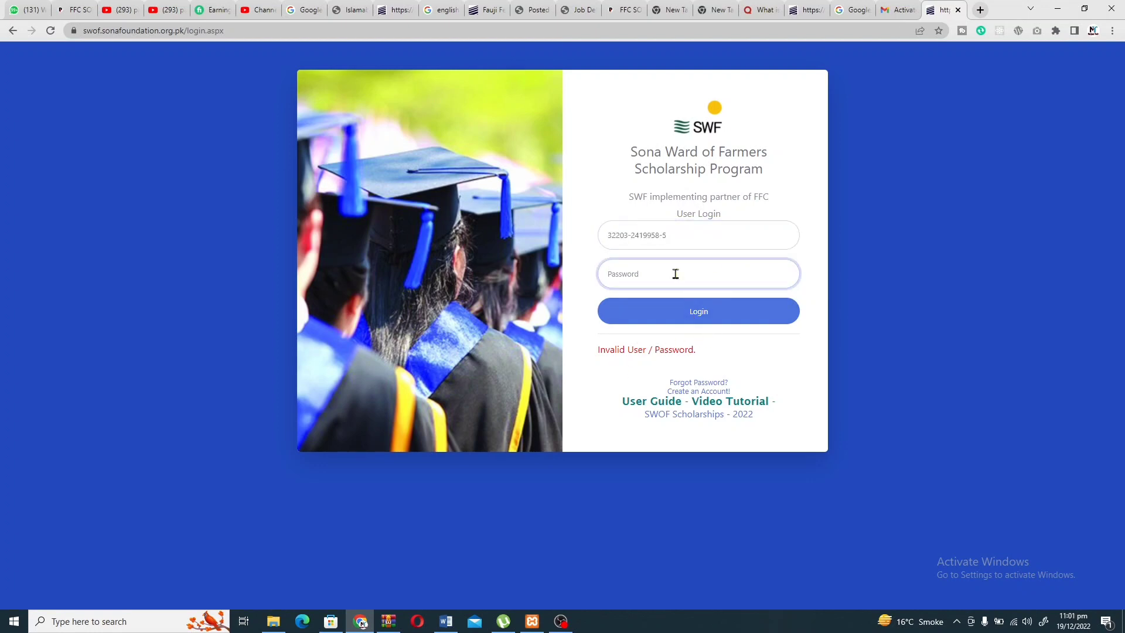
type("••")
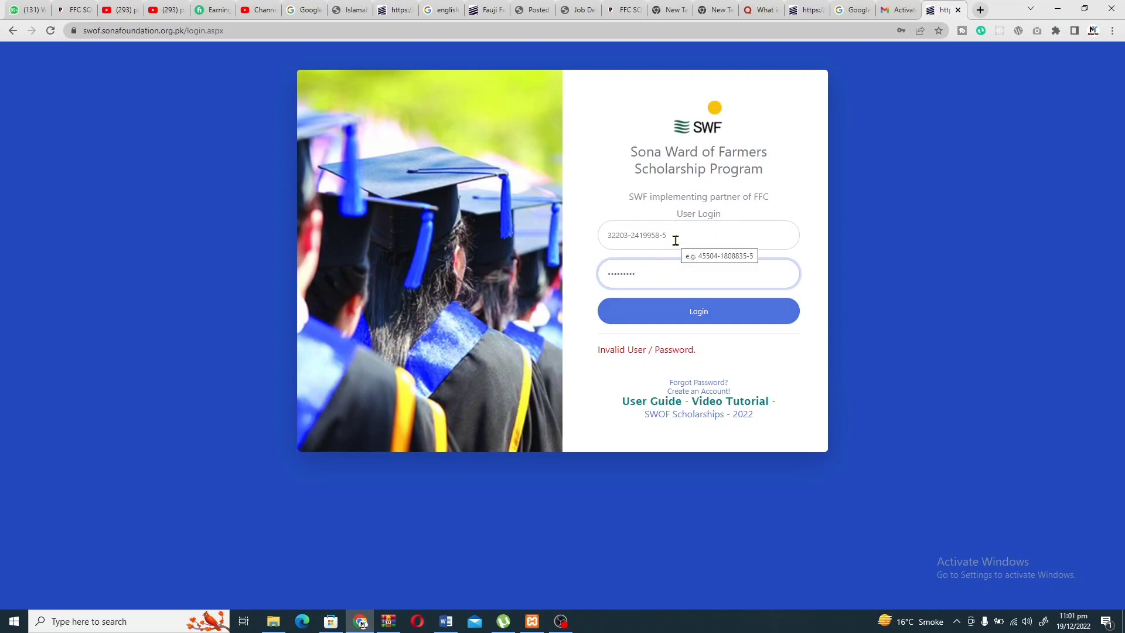
left_click(679, 313)
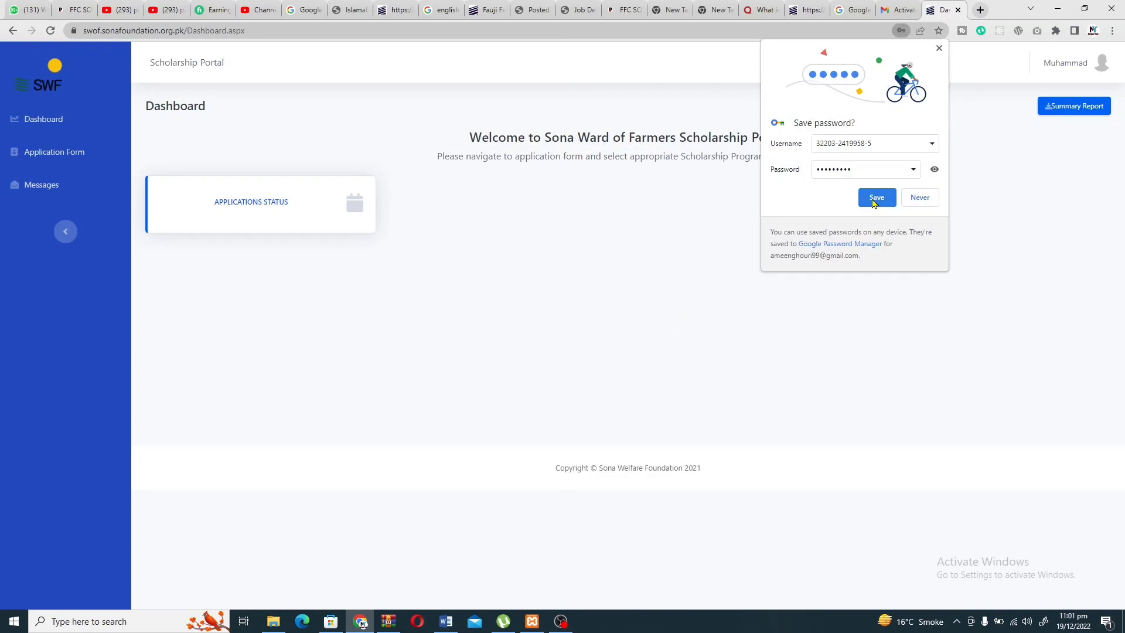
left_click(874, 201)
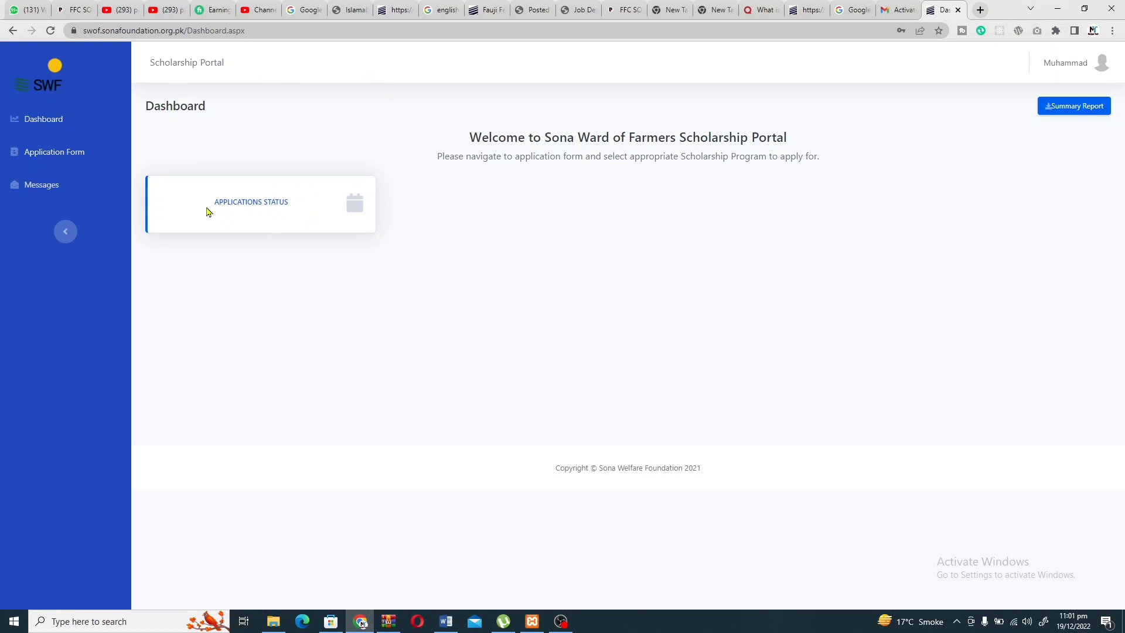
Start a new application form with Bachelor Scholarship-2022 as the program.
left_click(55, 151)
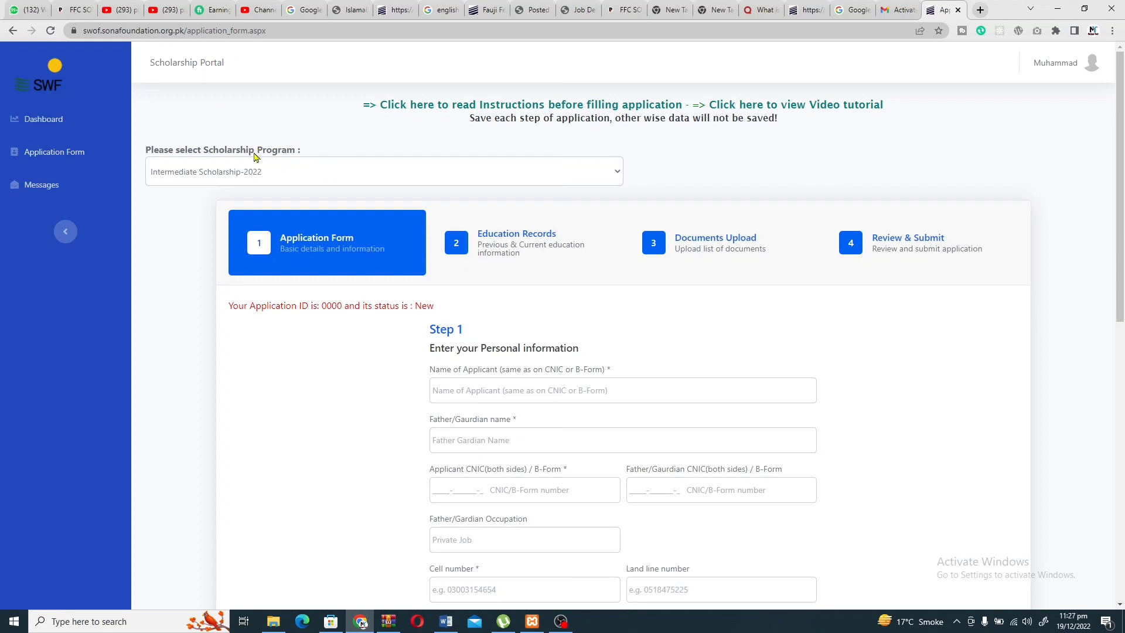
left_click(253, 167)
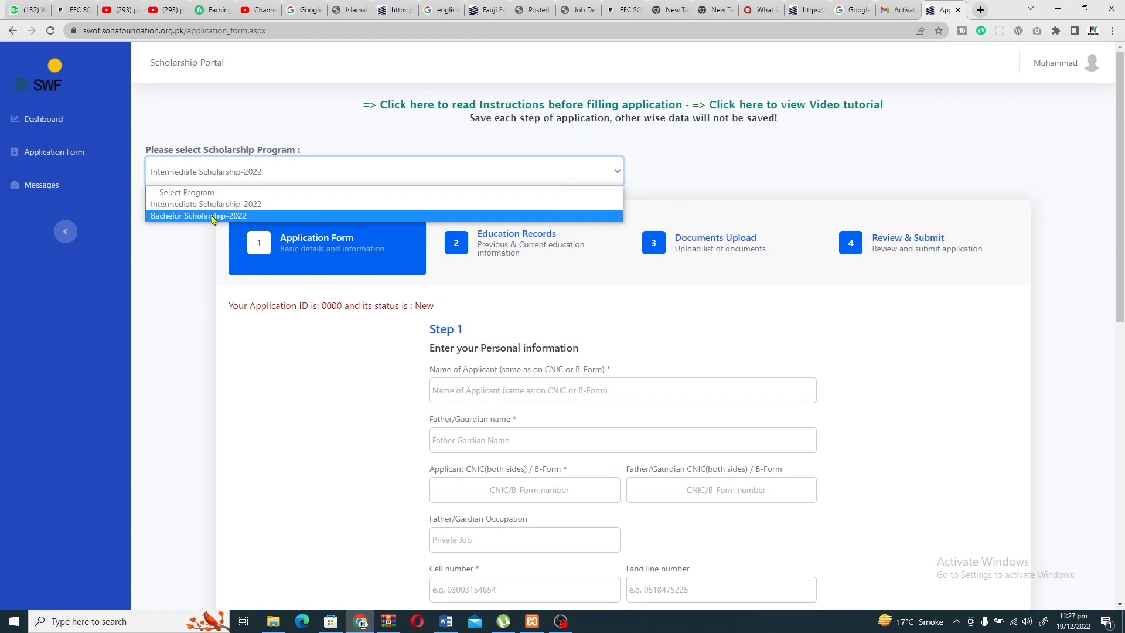
left_click(212, 217)
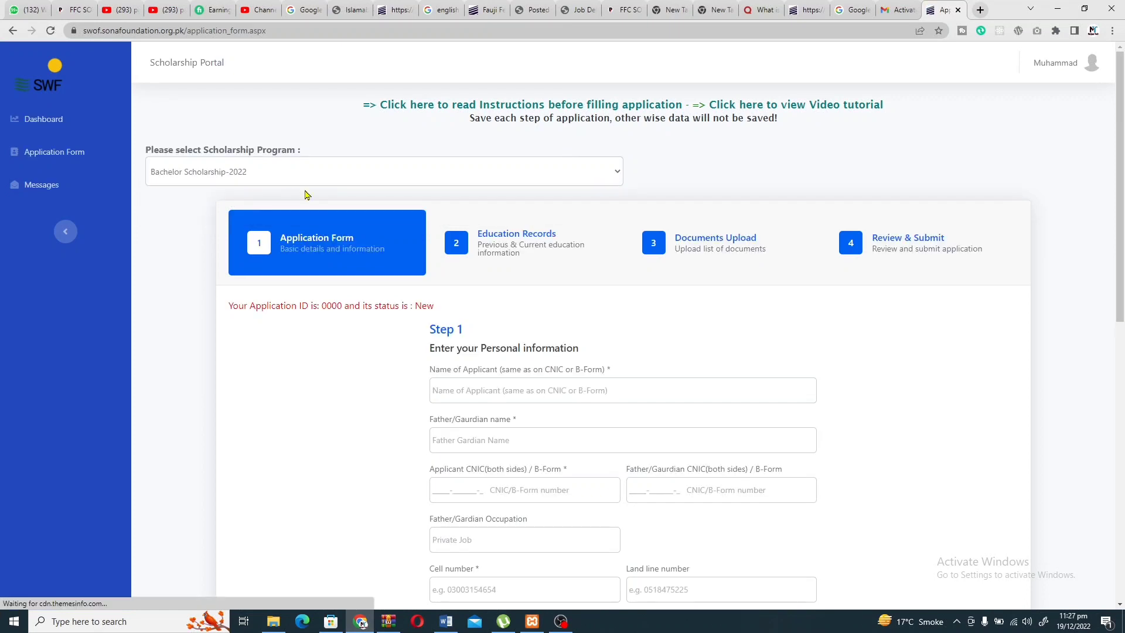
scroll(305, 194, "down", 1)
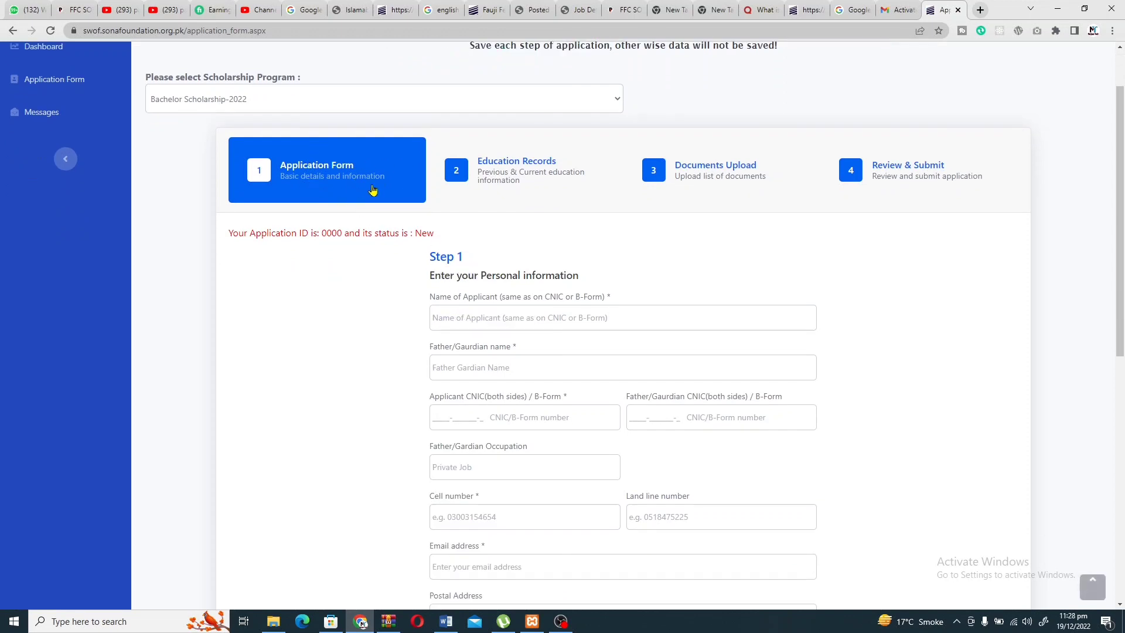
scroll(490, 280, "down", 1)
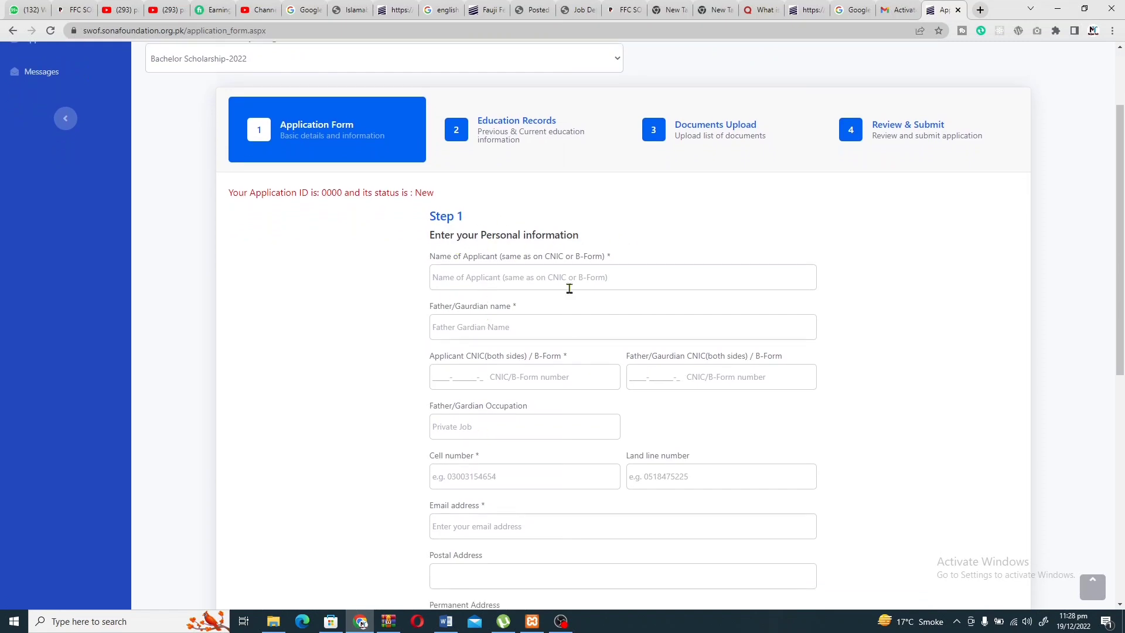
scroll(518, 380, "down", 4)
scroll(517, 380, "up", 6)
Autofill the applicant's name, contact details and father's name from saved suggestions.
left_click(478, 394)
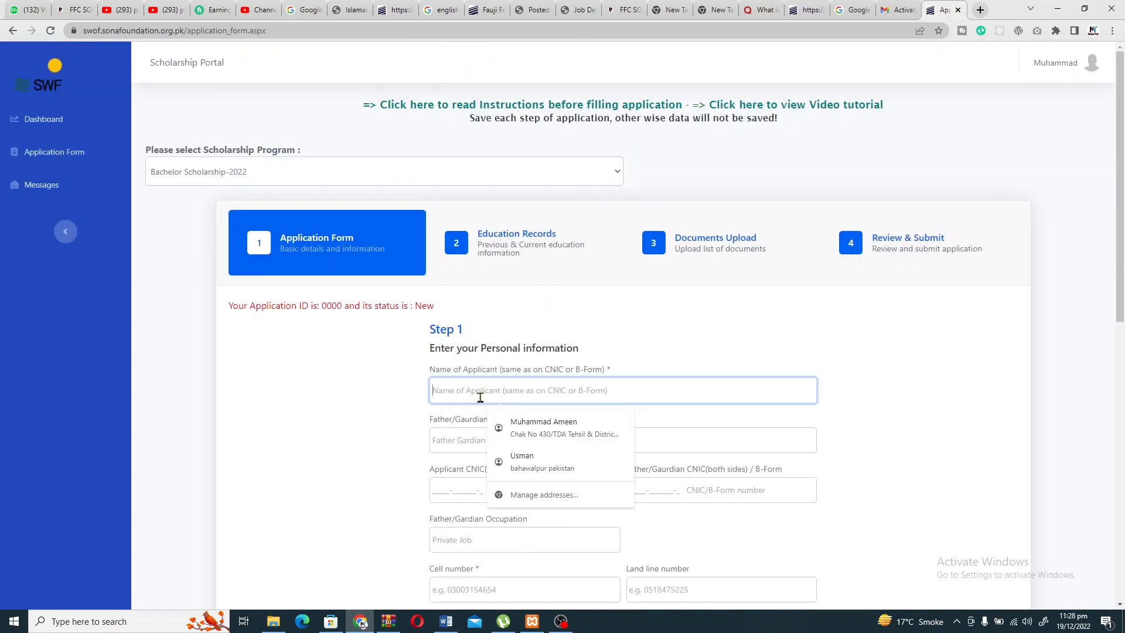
left_click(529, 427)
scroll(528, 423, "down", 3)
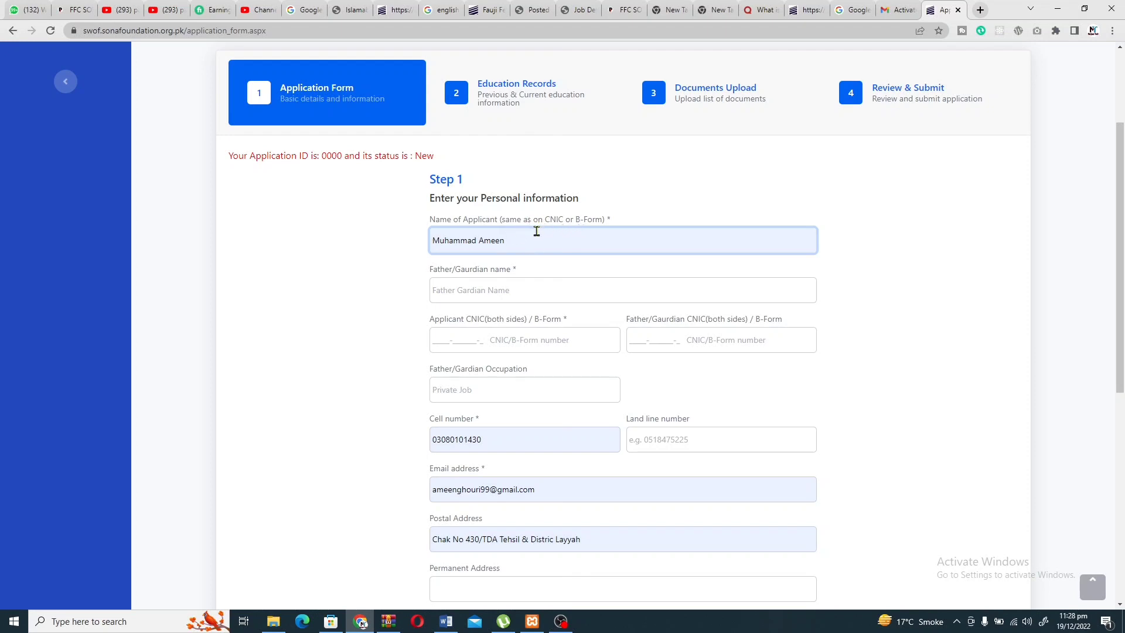
left_click(536, 230)
left_click(453, 298)
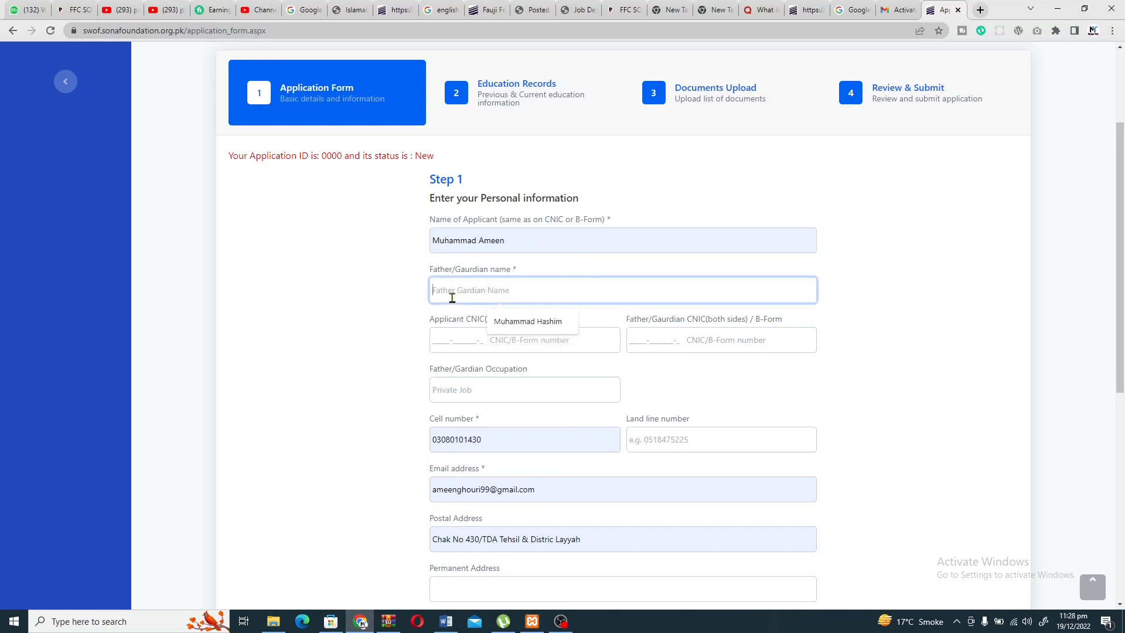
left_click(526, 323)
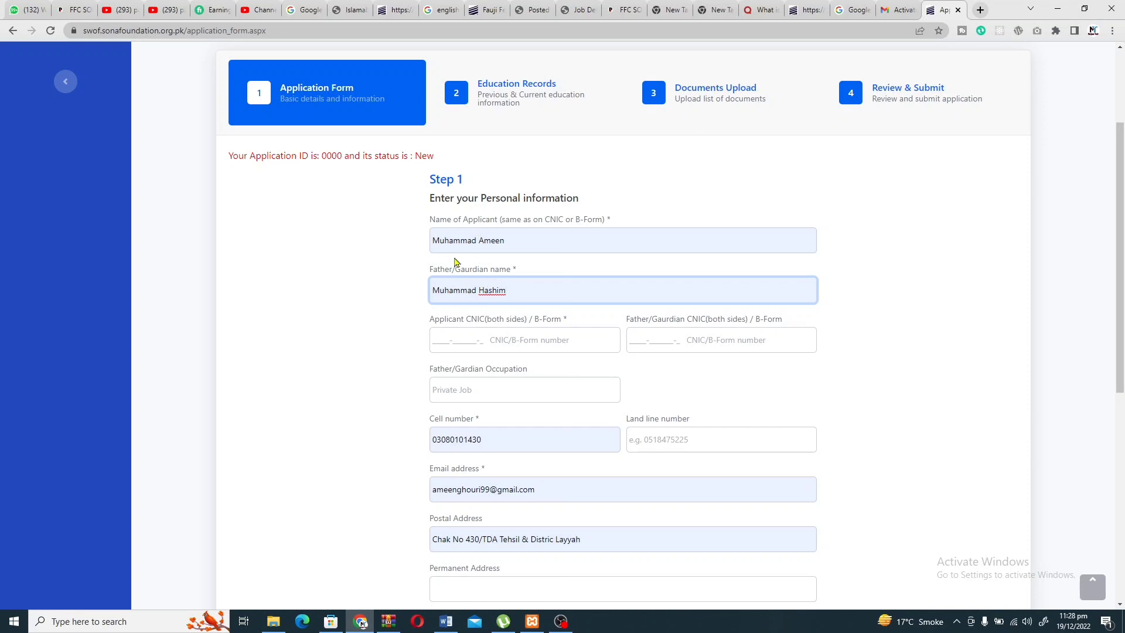
Fill in the applicant's and father's CNICs from suggestions and check the digits.
left_click(513, 336)
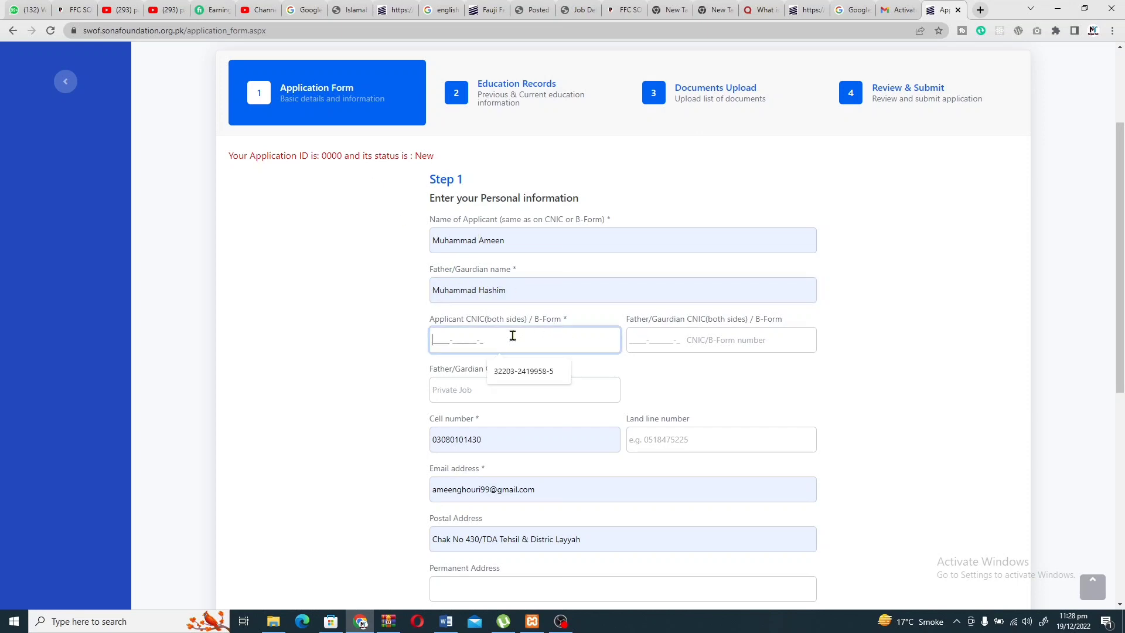
left_click(512, 370)
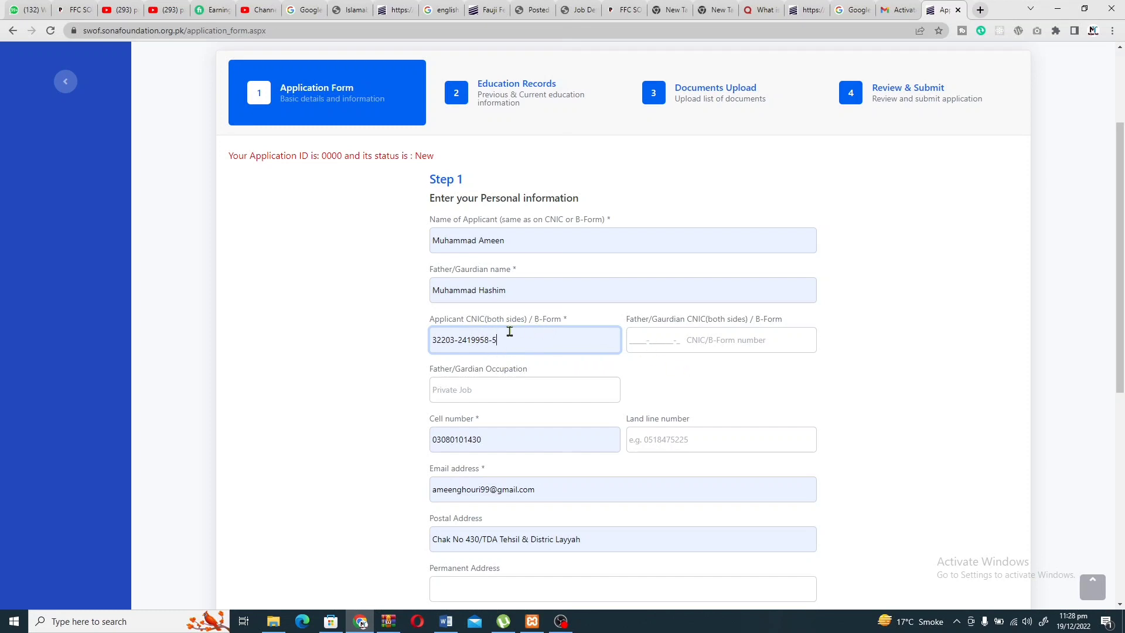
left_click(642, 340)
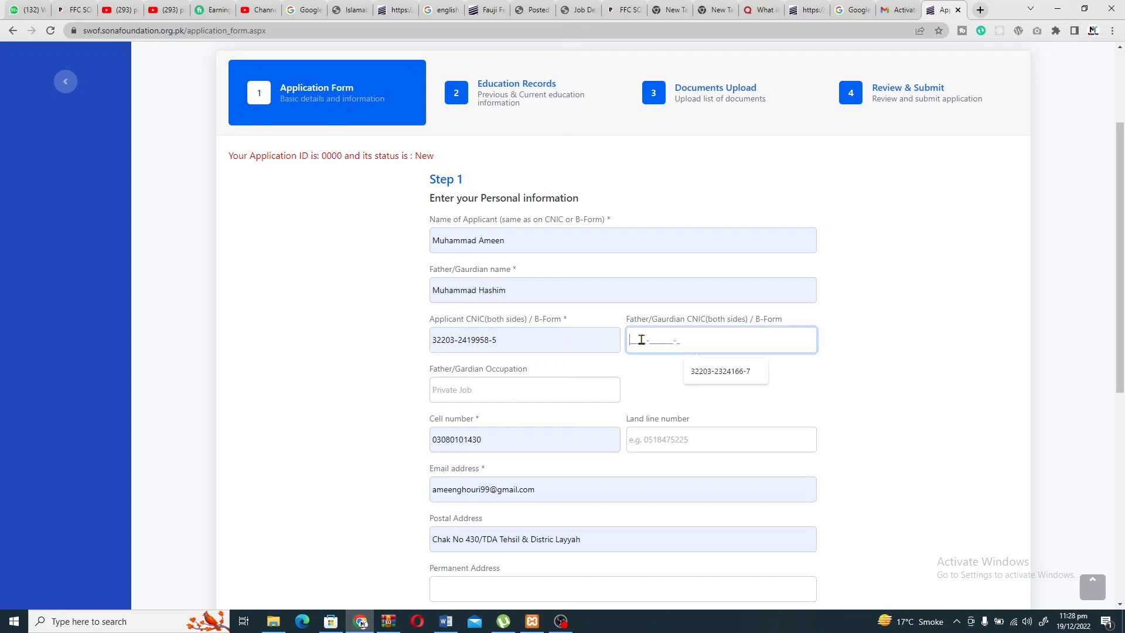
left_click(704, 370)
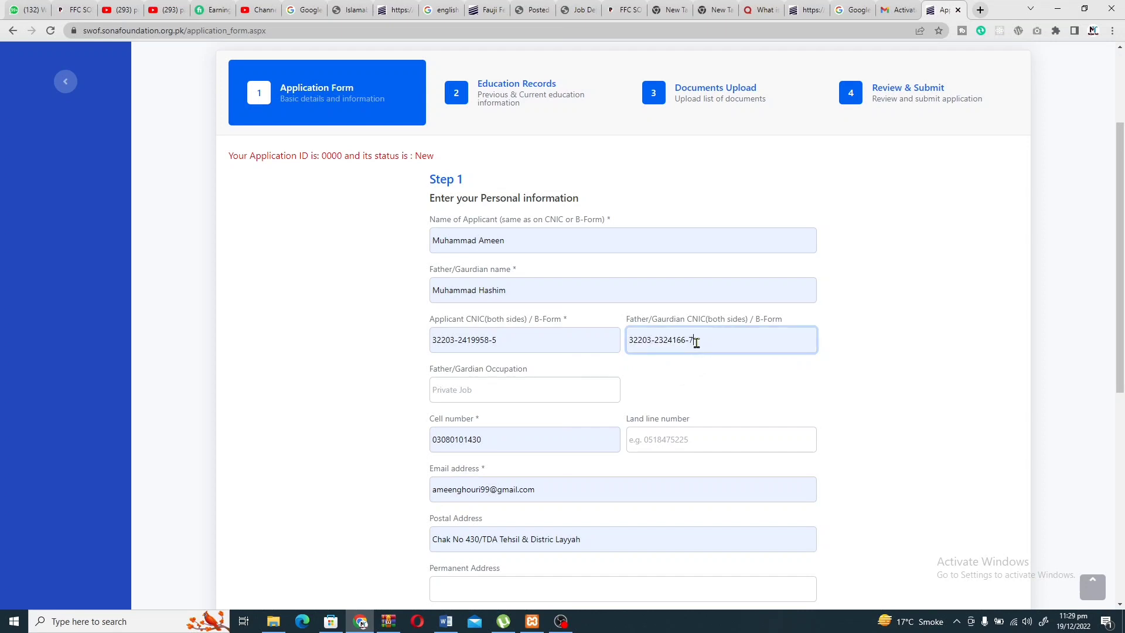
left_click(471, 291)
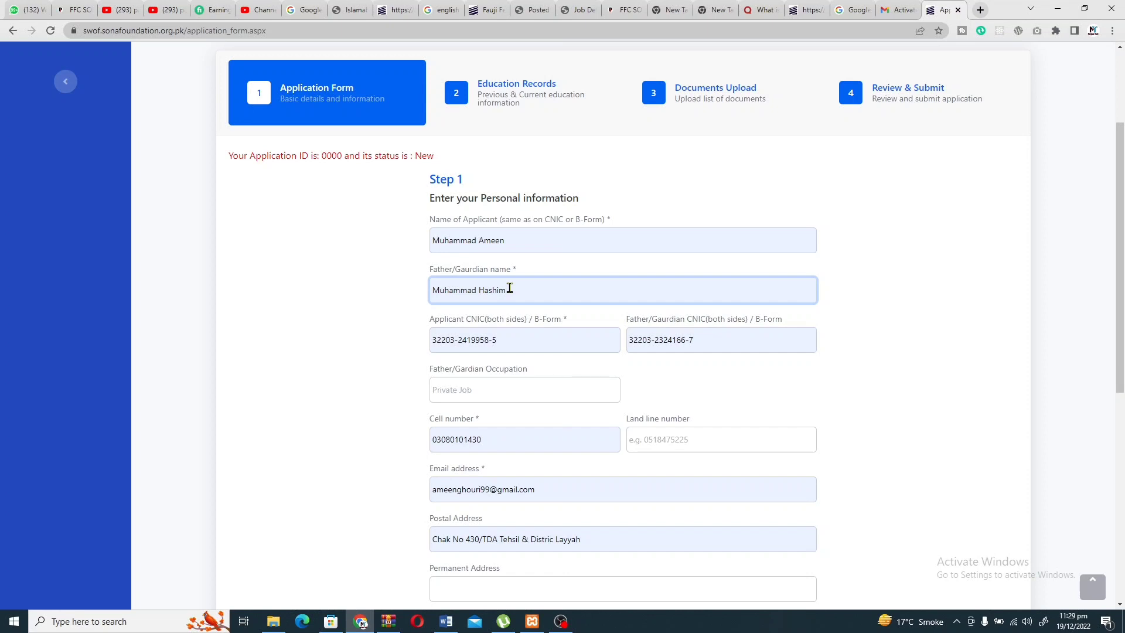
triple_click(702, 338)
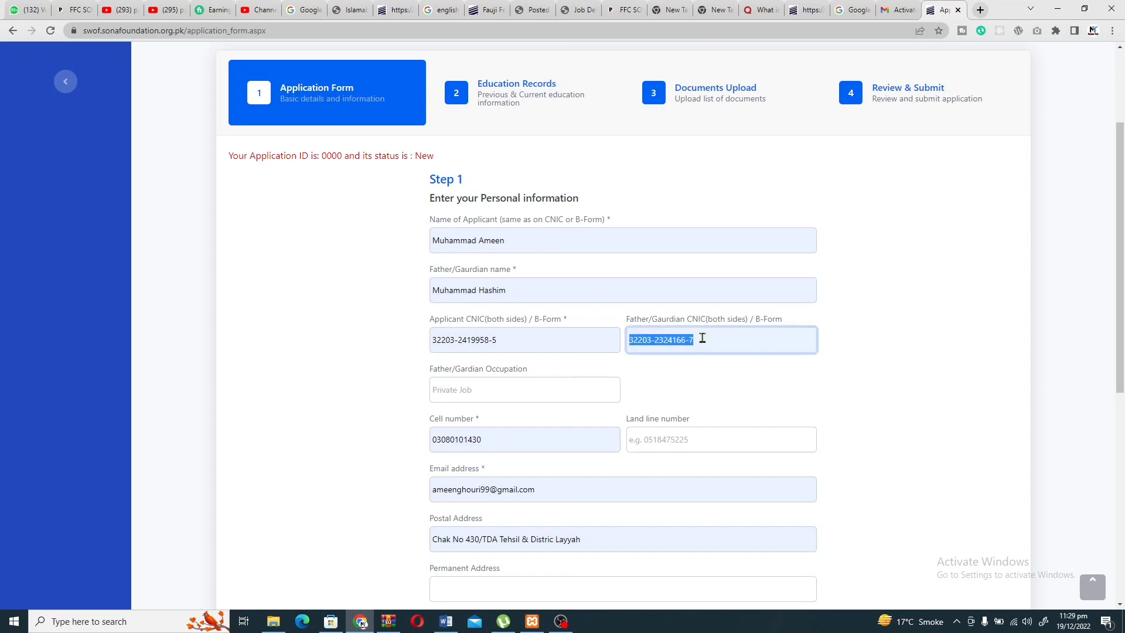
left_click(702, 338)
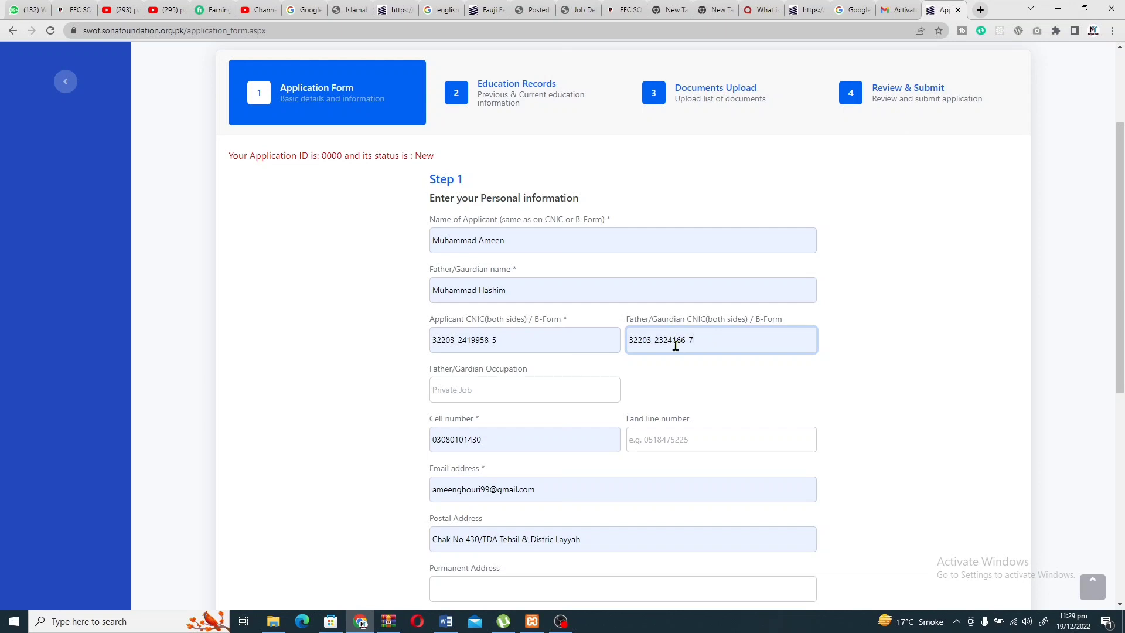
left_click(676, 346)
Set the father's occupation to 'shopkeeper'.
scroll(716, 351, "down", 2)
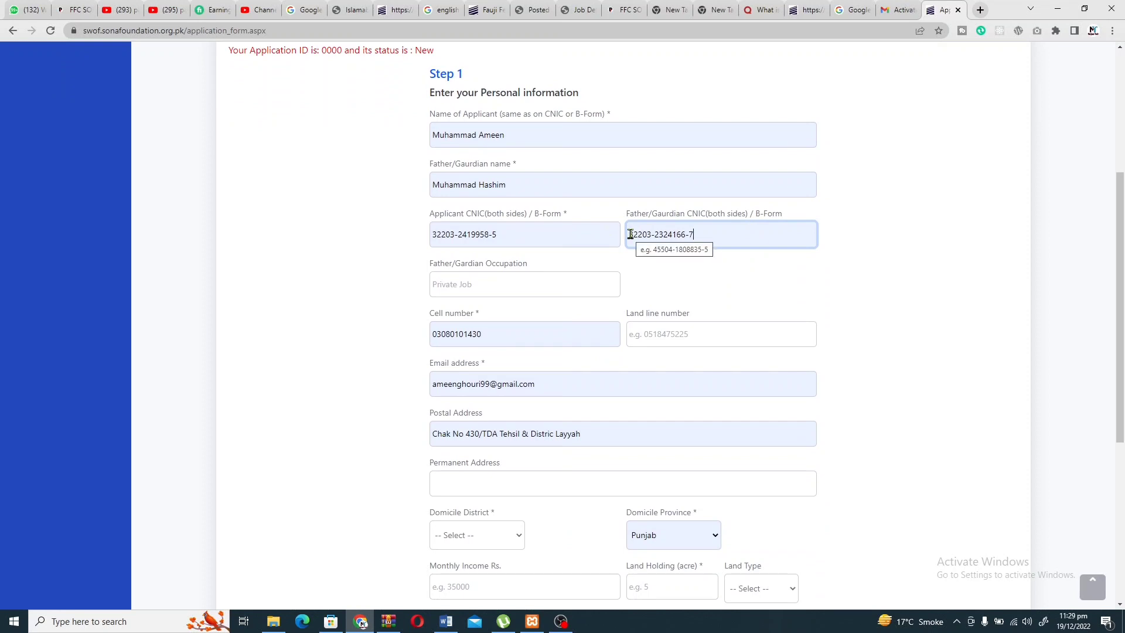
left_click(460, 281)
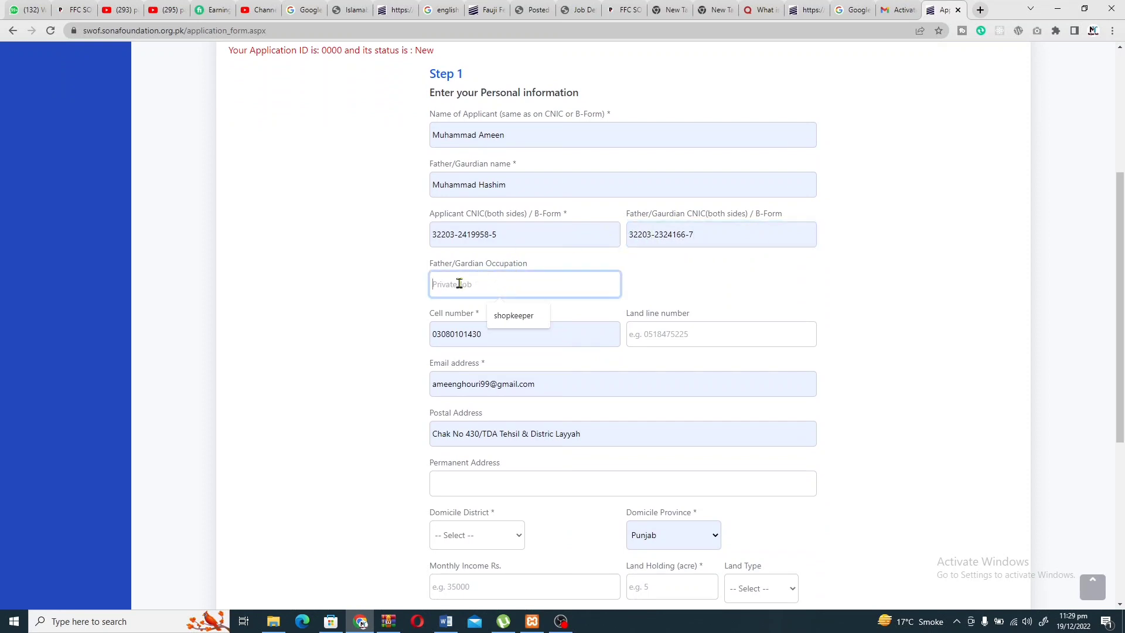
left_click(501, 314)
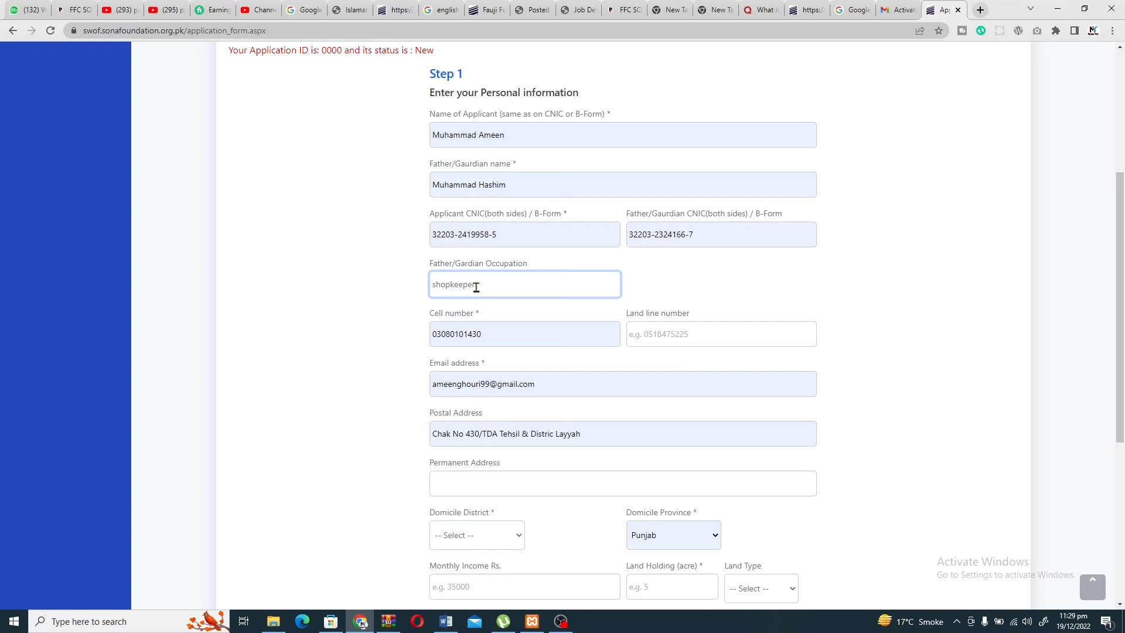
type("farmer")
key("BackSpace")
key("BackSpace")
key("BackSpace")
Enter the land line number.
scroll(514, 290, "down", 2)
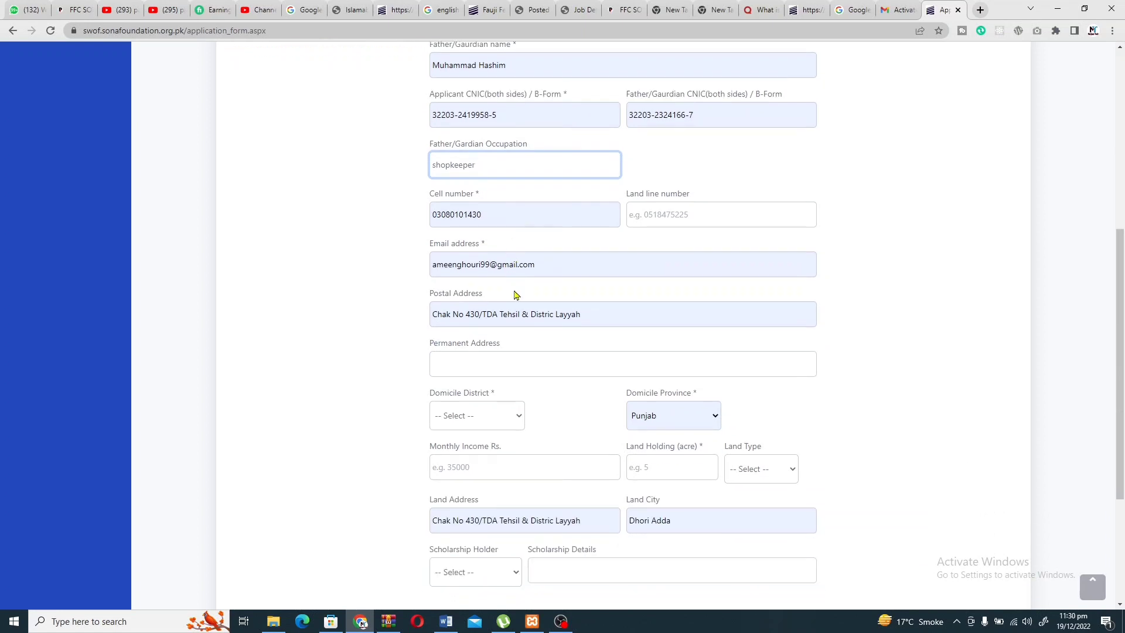
left_click(653, 217)
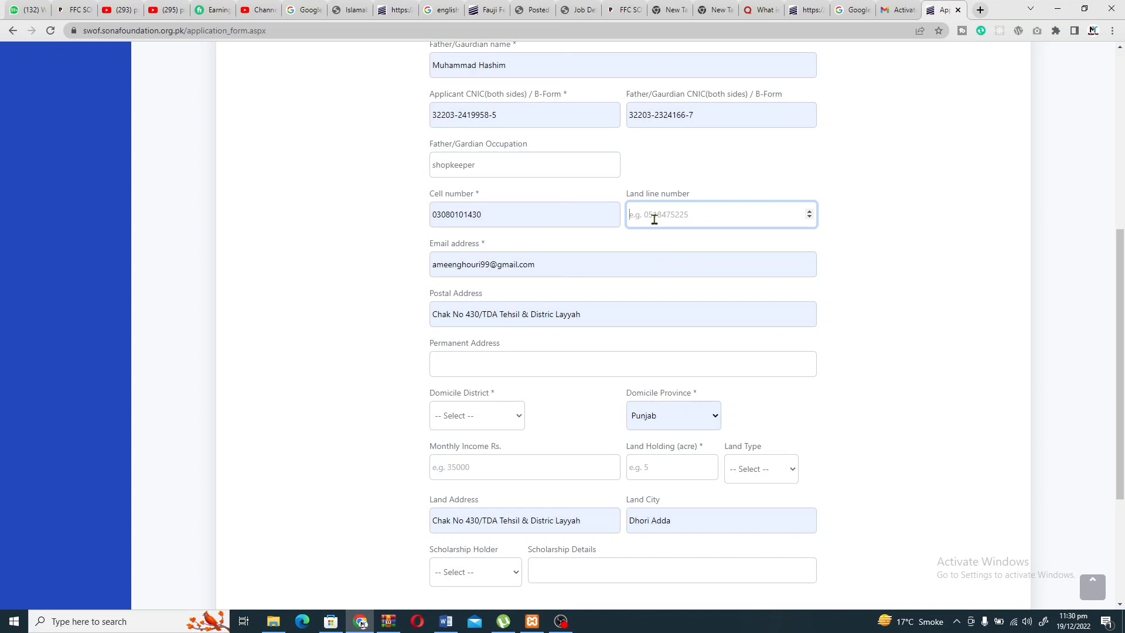
type("123224")
Type the applicant's permanent address into the Permanent Address box.
scroll(578, 364, "down", 1)
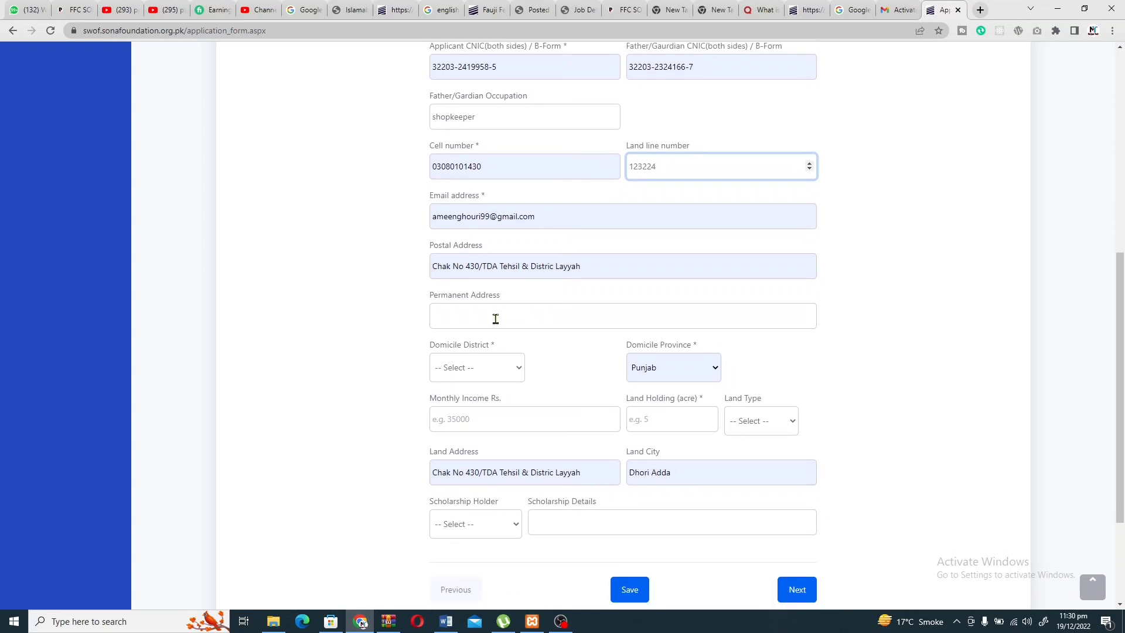
left_click(495, 319)
type("cg")
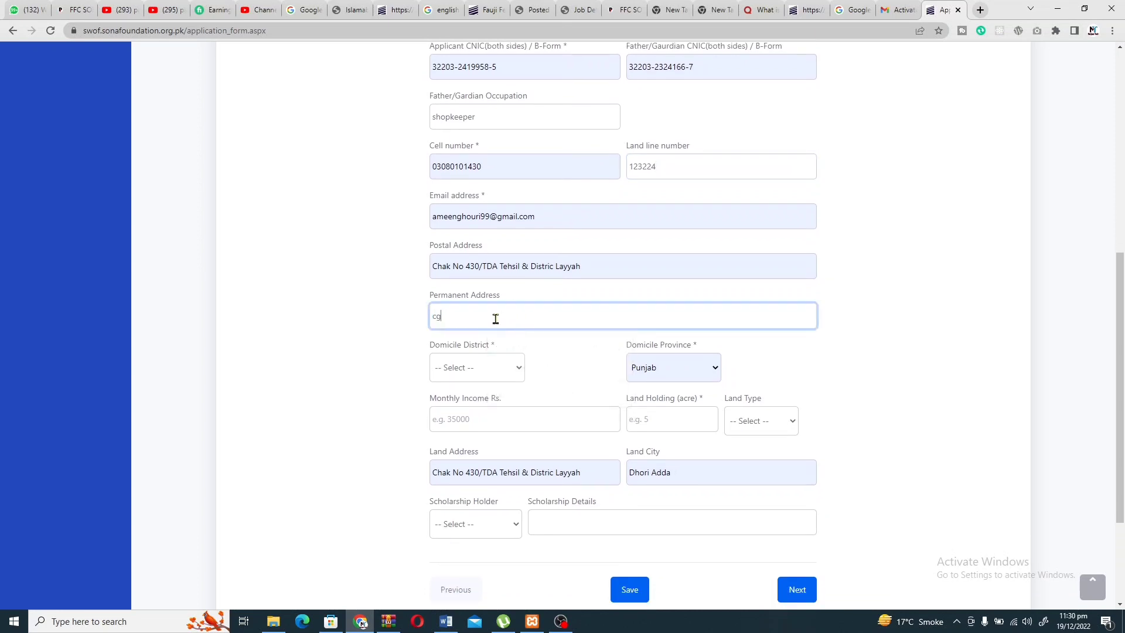
left_click(448, 215)
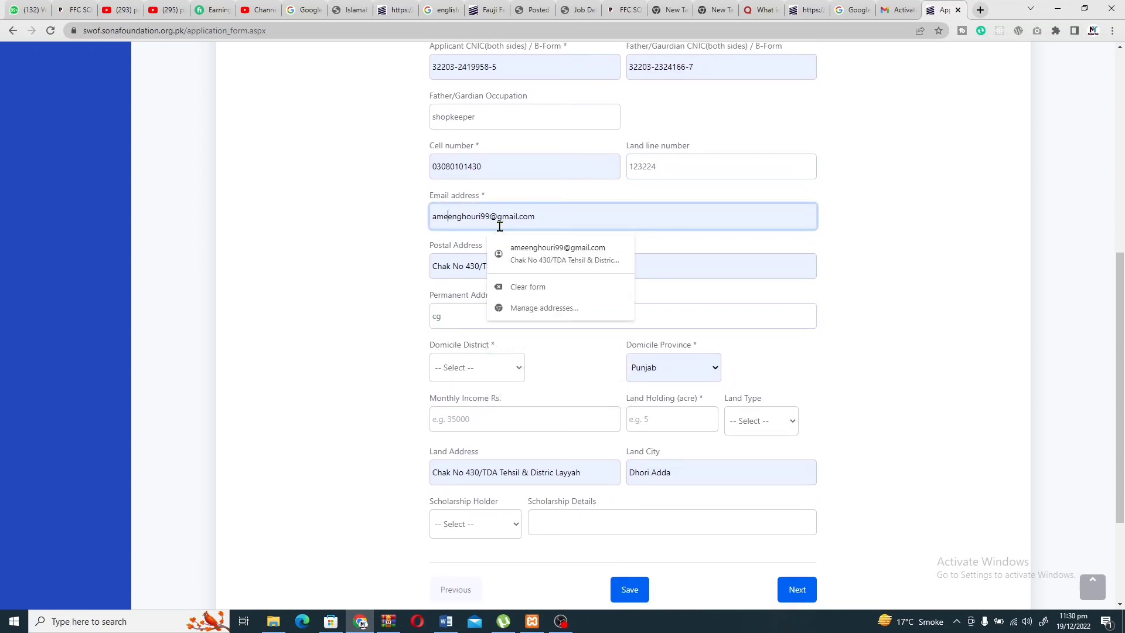
left_click(451, 265)
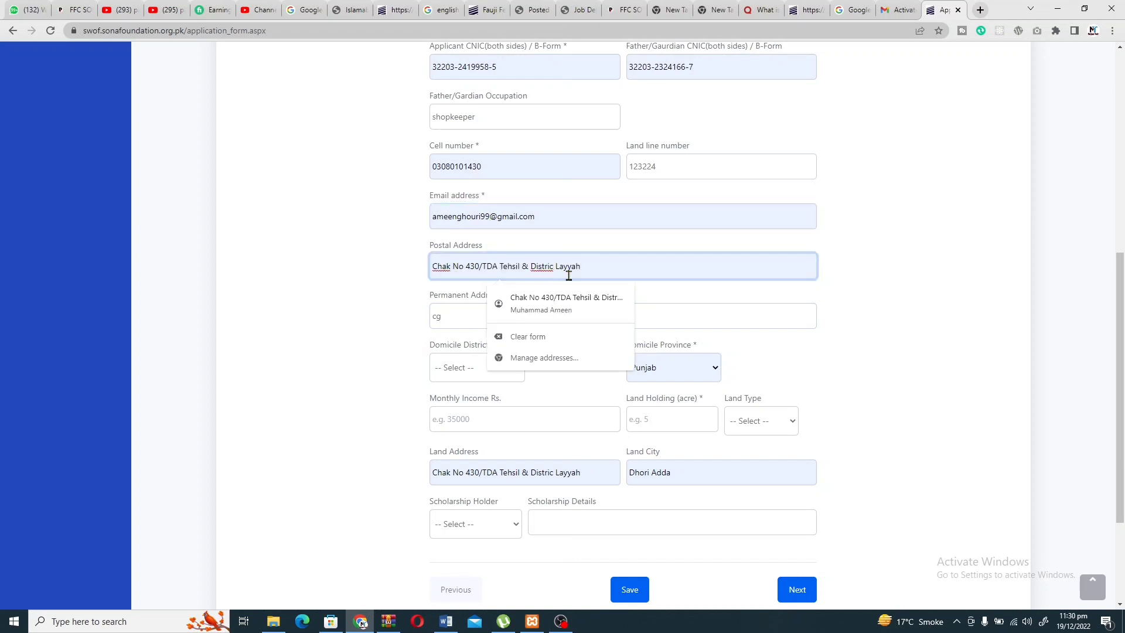
left_click(450, 318)
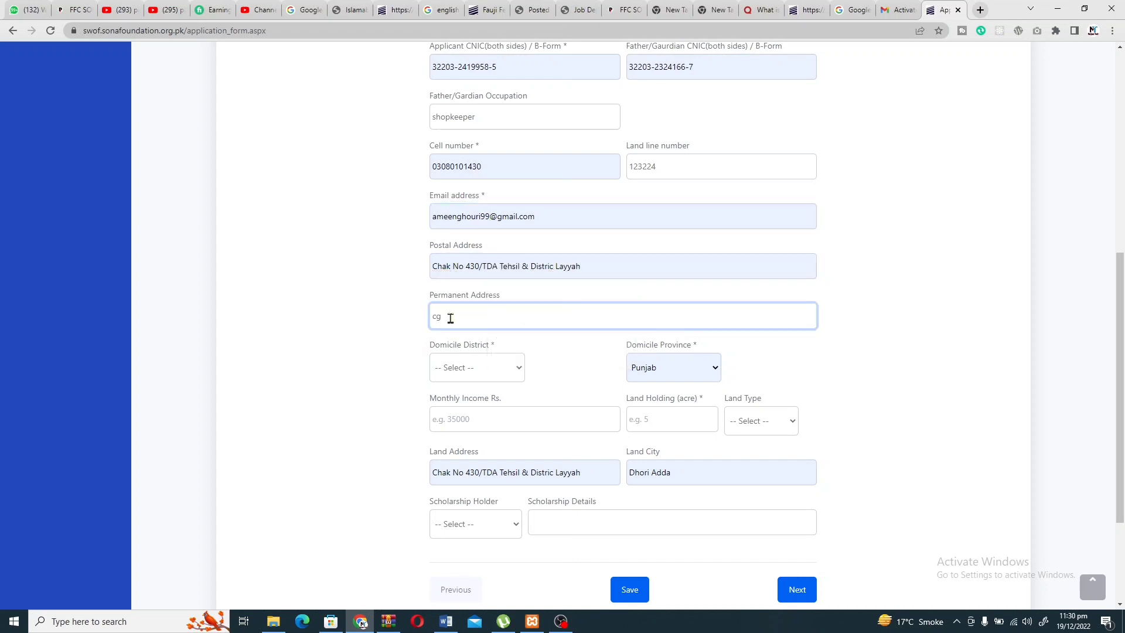
type("h51")
Choose Haripur as the domicile district.
left_click(473, 366)
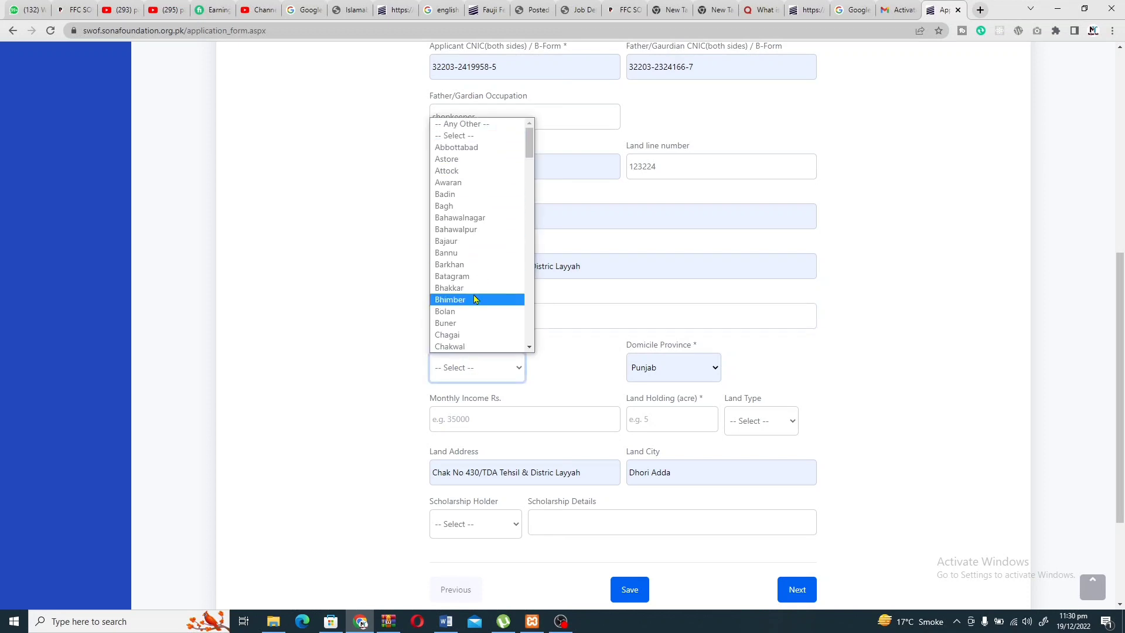
scroll(474, 302, "down", 6)
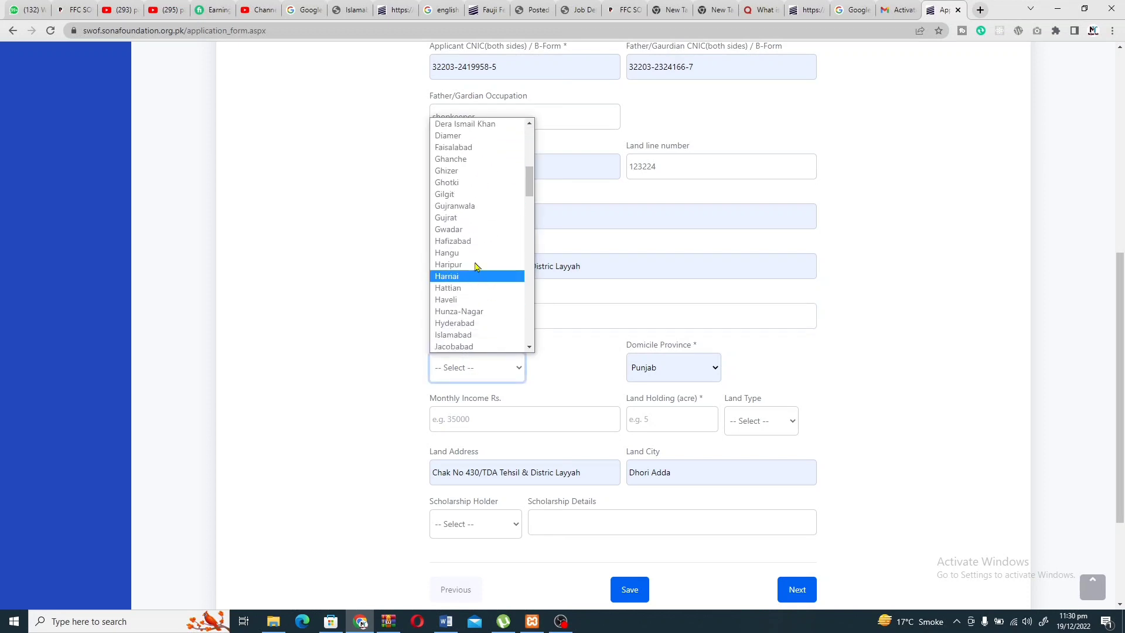
left_click(482, 264)
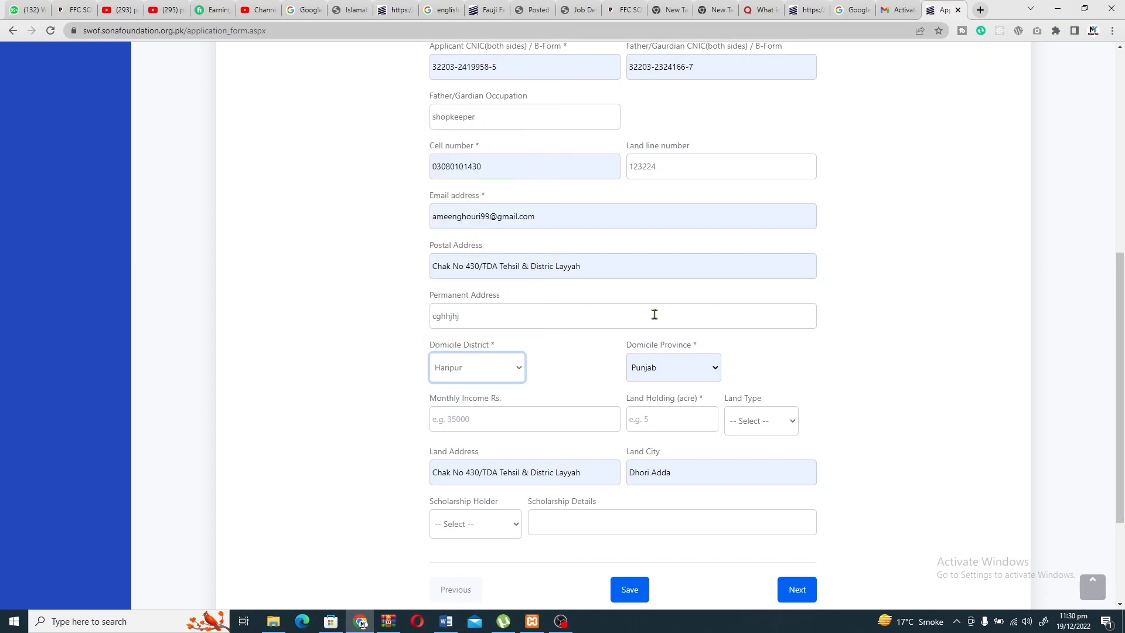
scroll(591, 385, "down", 2)
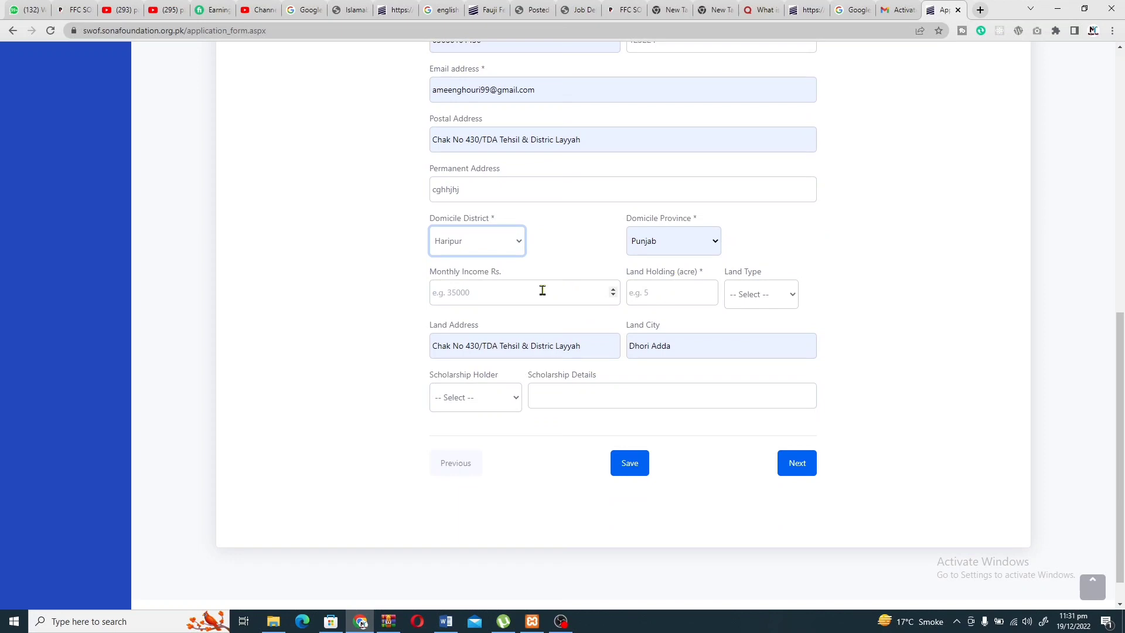
Enter monthly income 20000 and land holding of 2 acres.
left_click(543, 292)
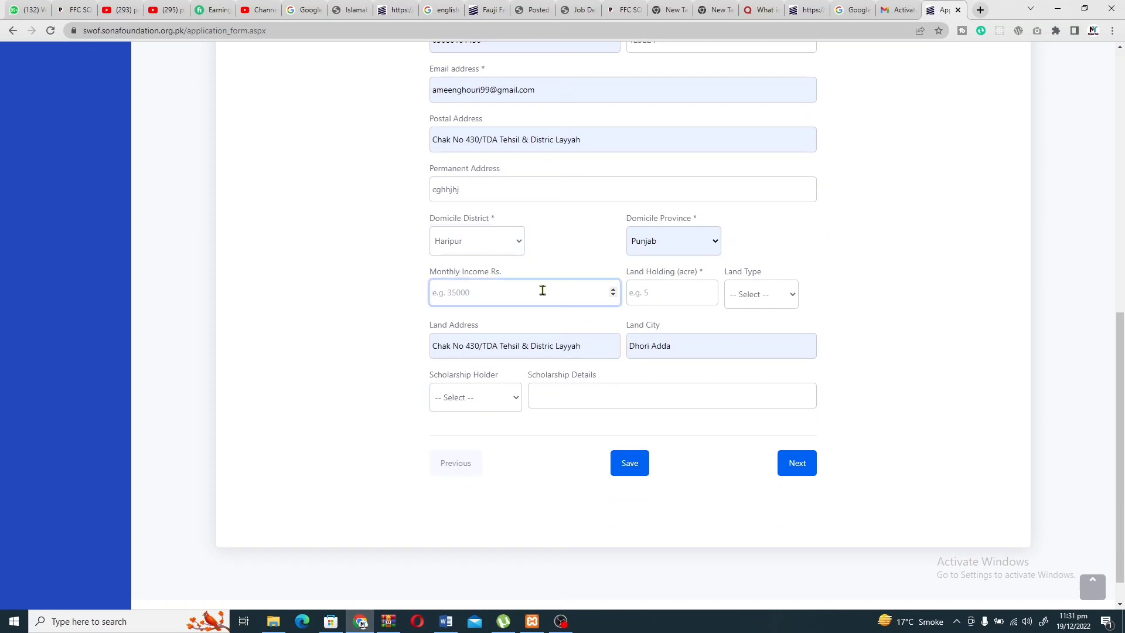
type("20000")
left_click(664, 287)
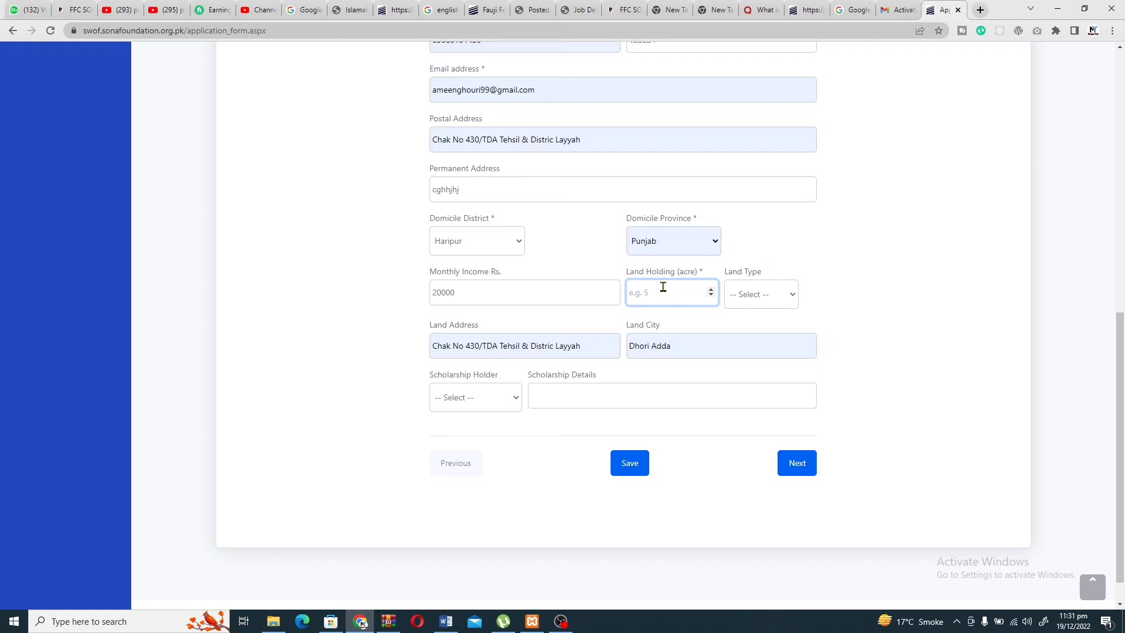
type("1")
key("BackSpace")
type("2")
Set land type to Nehri and scholarship holder to No, then continue to Step 2.
left_click(759, 294)
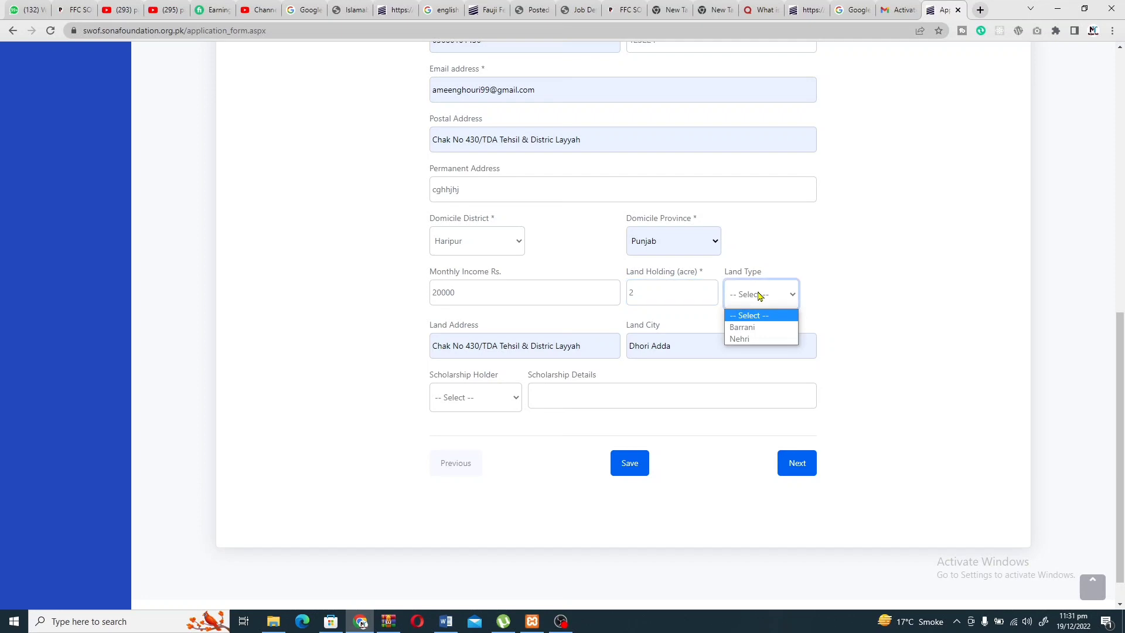
left_click(750, 339)
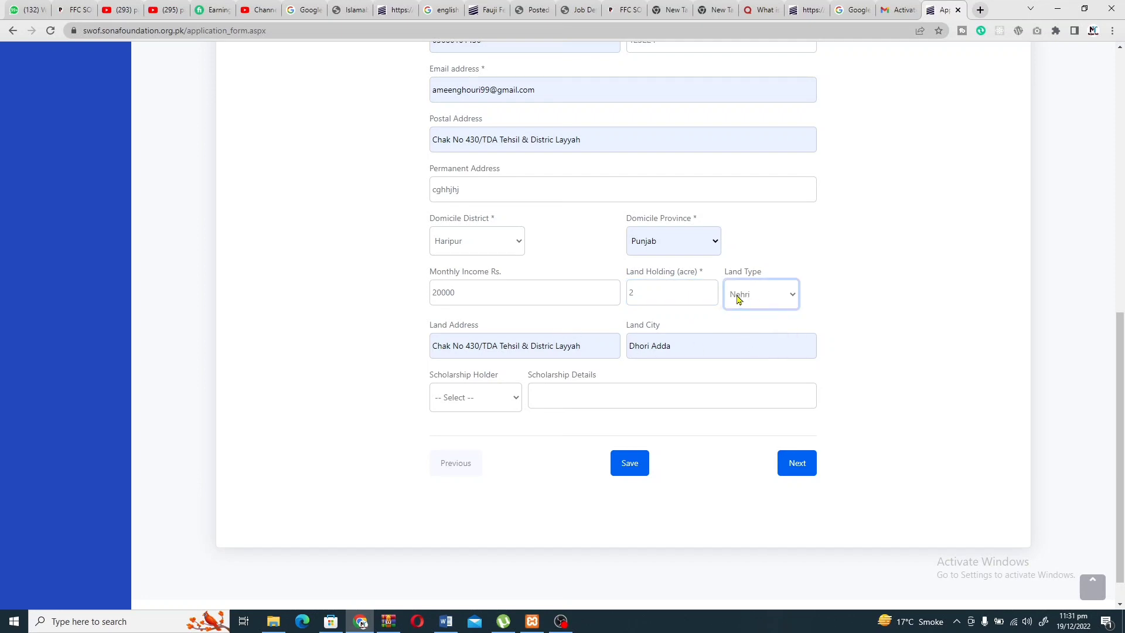
left_click(461, 399)
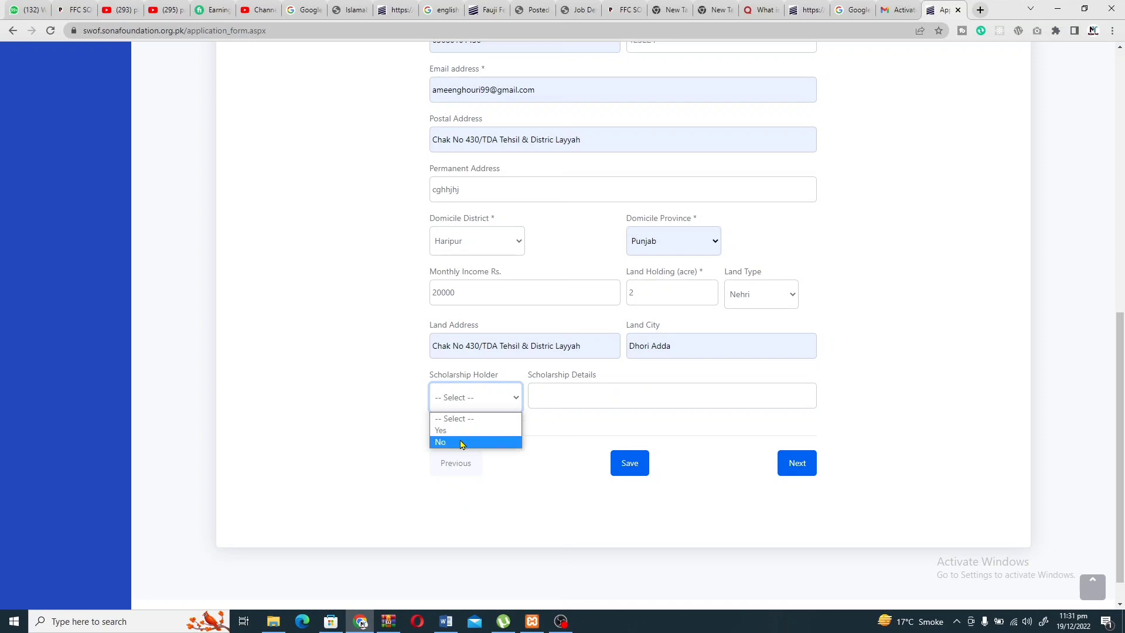
left_click(462, 443)
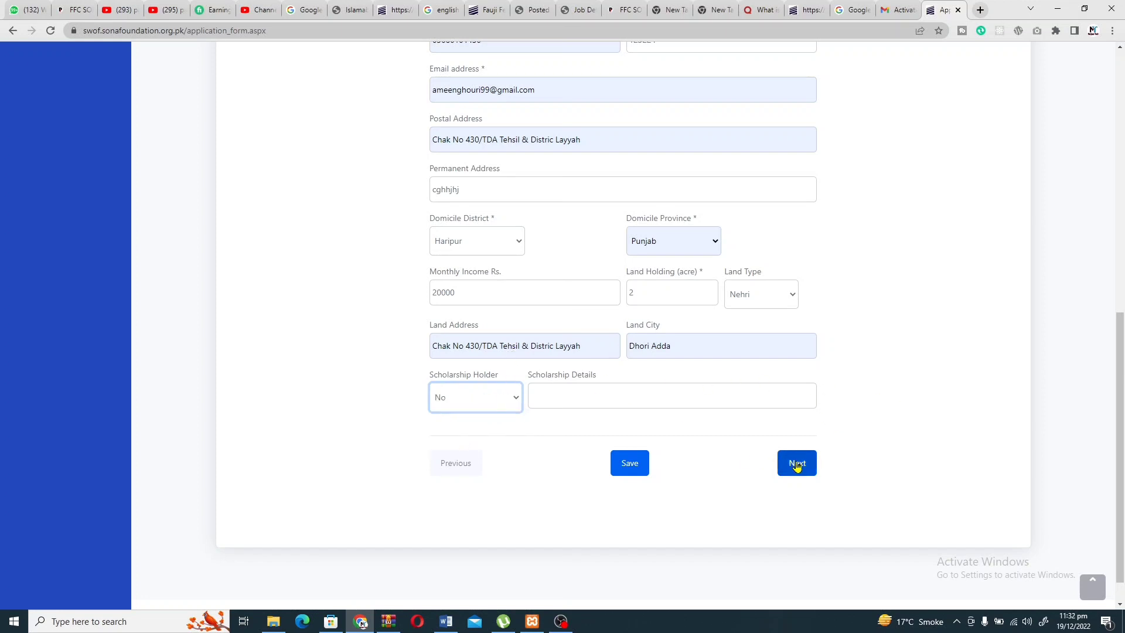
left_click(797, 464)
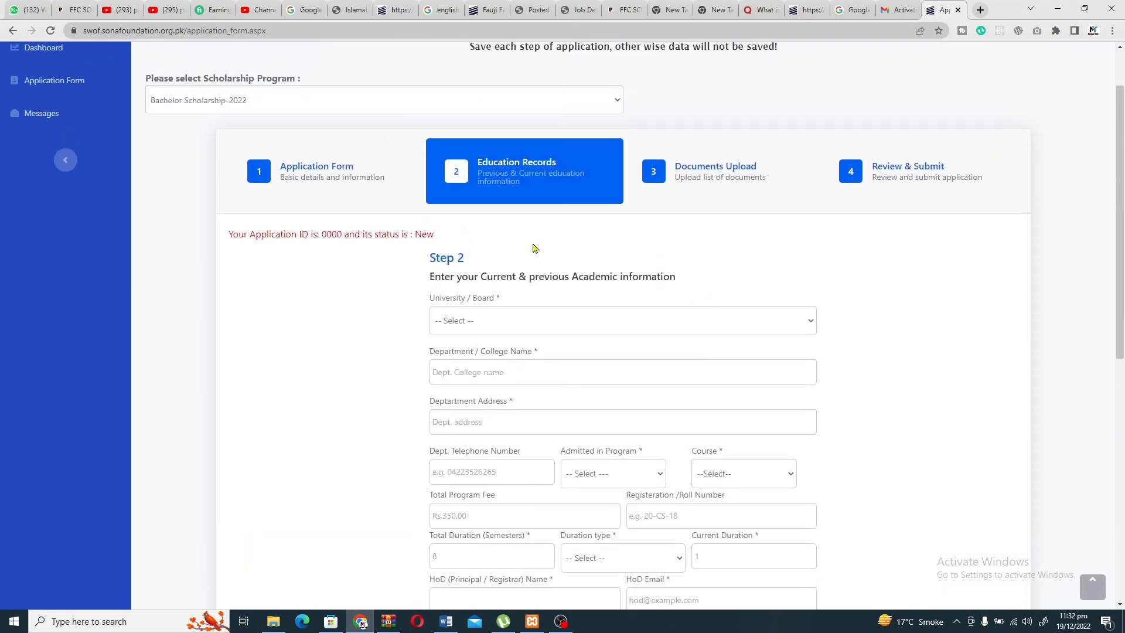
Choose Muhammad Nawaz Sharif University of Engineering & Technology, Multan in the University / Board dropdown.
scroll(534, 249, "down", 2)
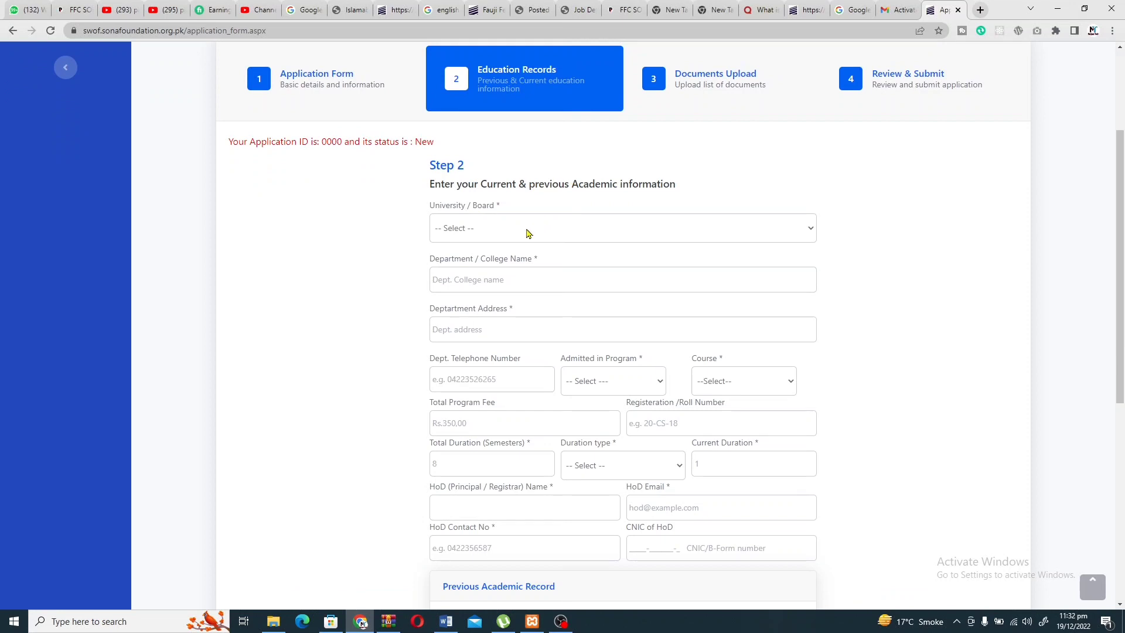
left_click(527, 233)
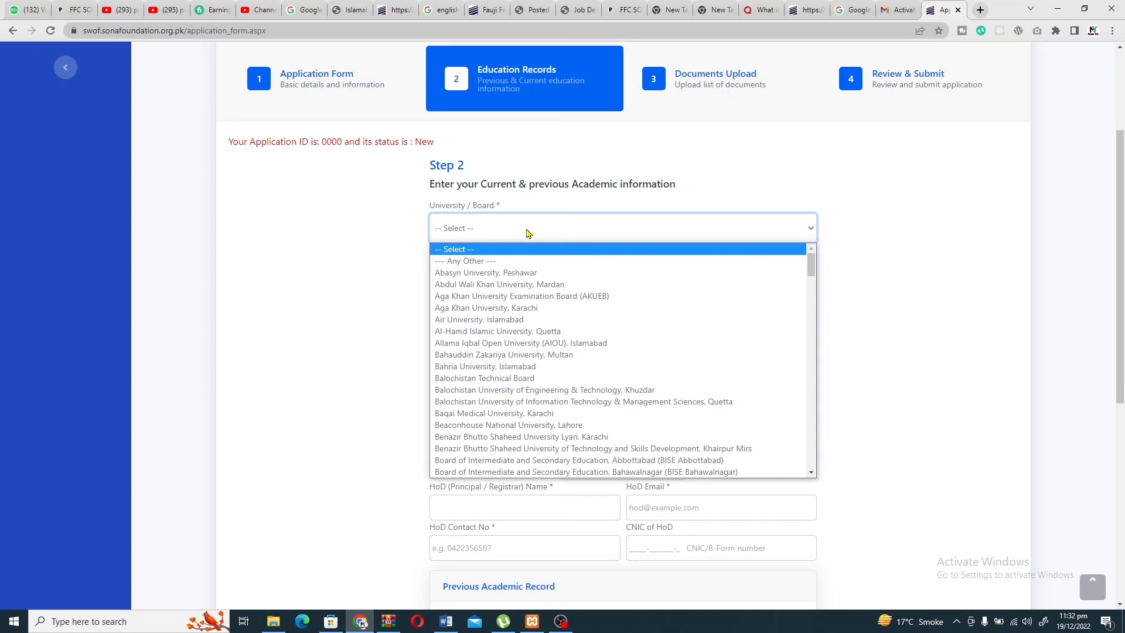
scroll(511, 343, "down", 10)
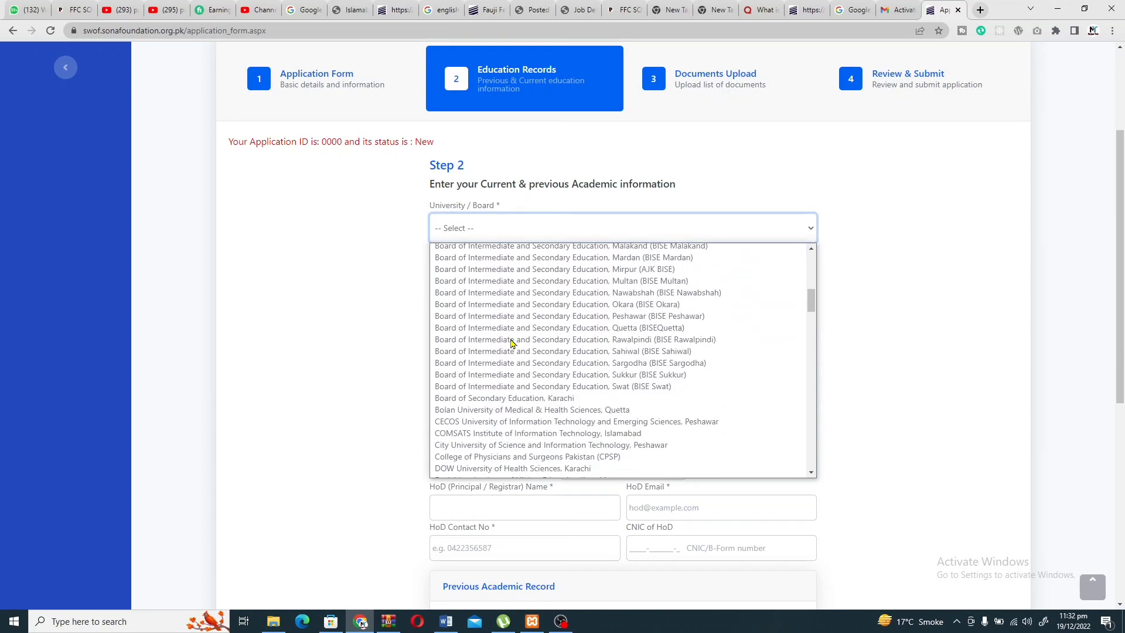
scroll(511, 343, "down", 2)
scroll(511, 343, "up", 5)
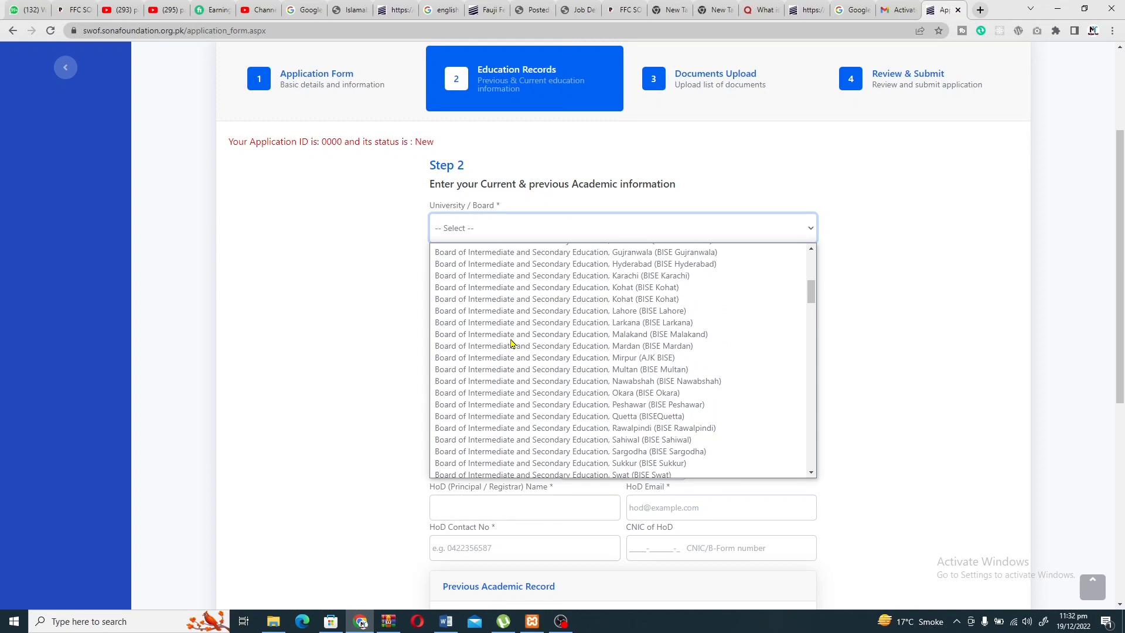
scroll(511, 343, "up", 10)
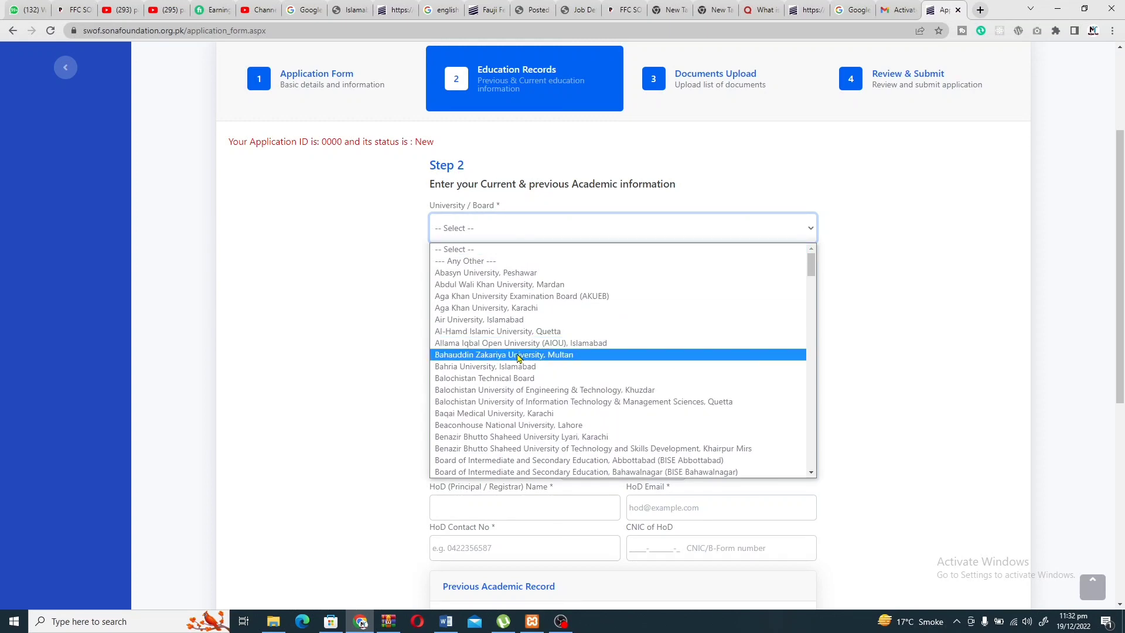
type("mu")
type("na")
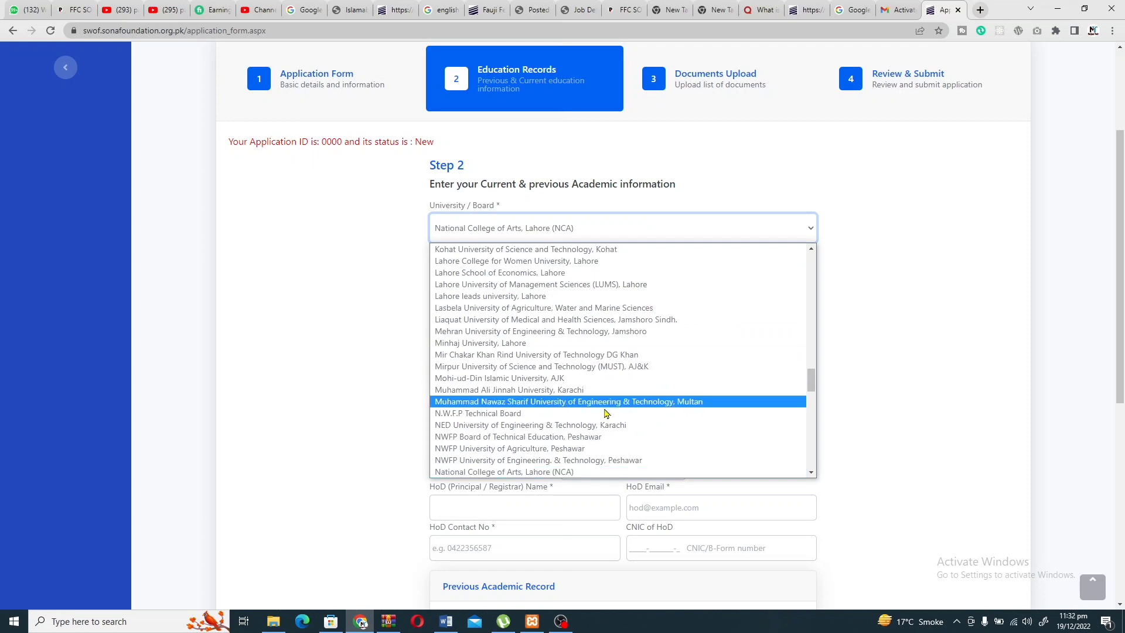
left_click(571, 402)
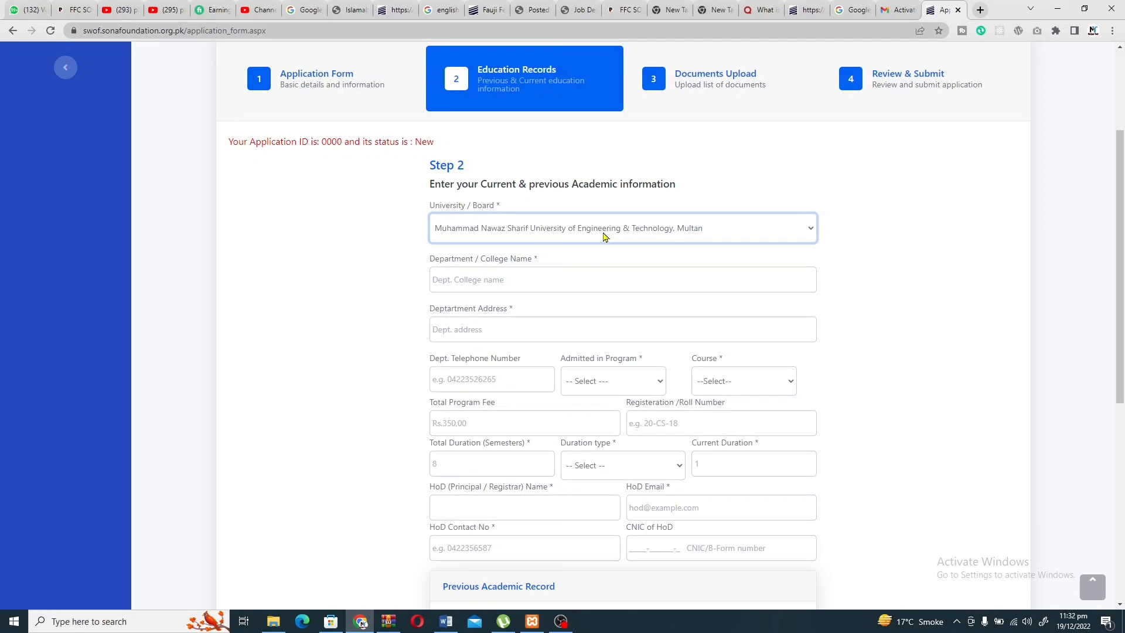
left_click(606, 237)
scroll(577, 340, "up", 15)
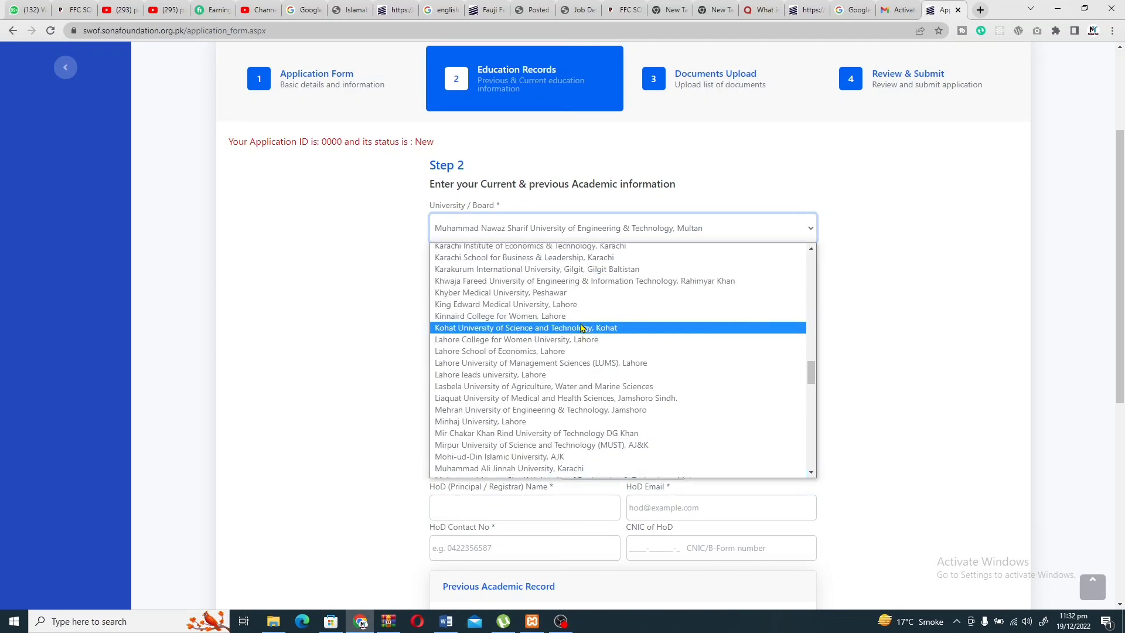
left_click(583, 225)
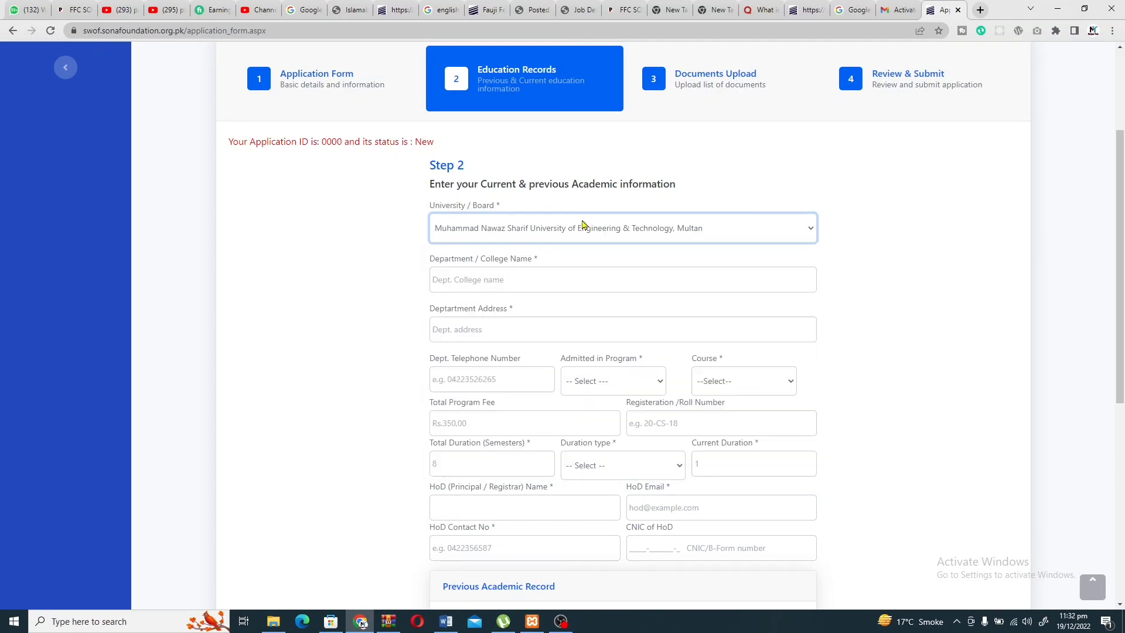
left_click(548, 287)
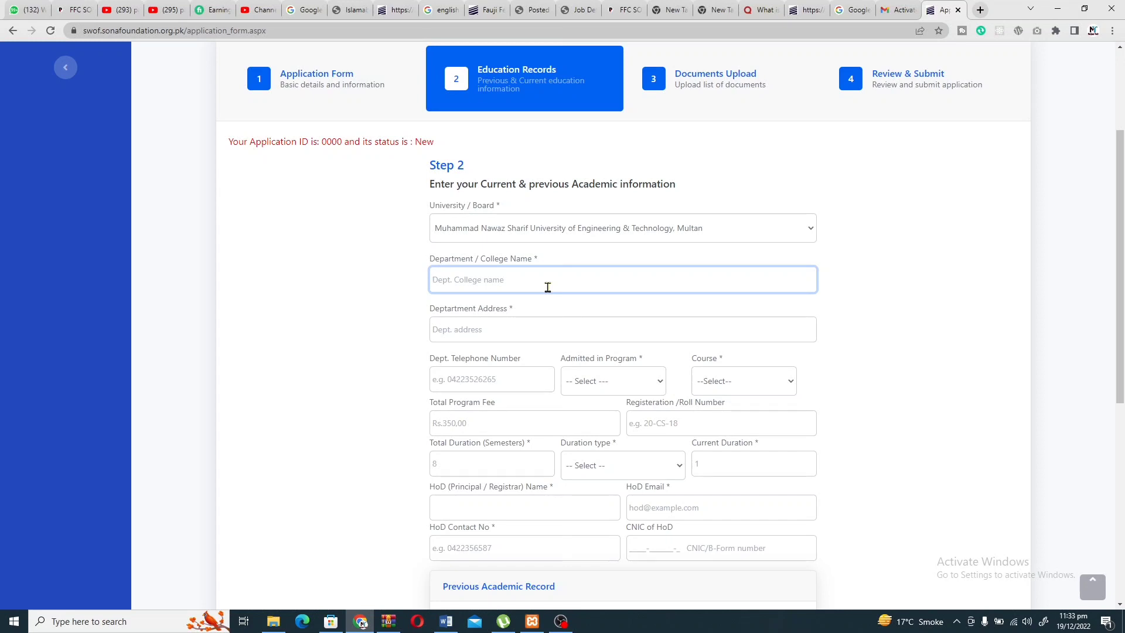
Enter Computer Science as the Department / College Name.
type("Coll")
key("BackSpace")
key("BackSpace")
key("BackSpace")
type("omputer Science")
Fill in the Department Address as 'D block near admin office'.
left_click(514, 323)
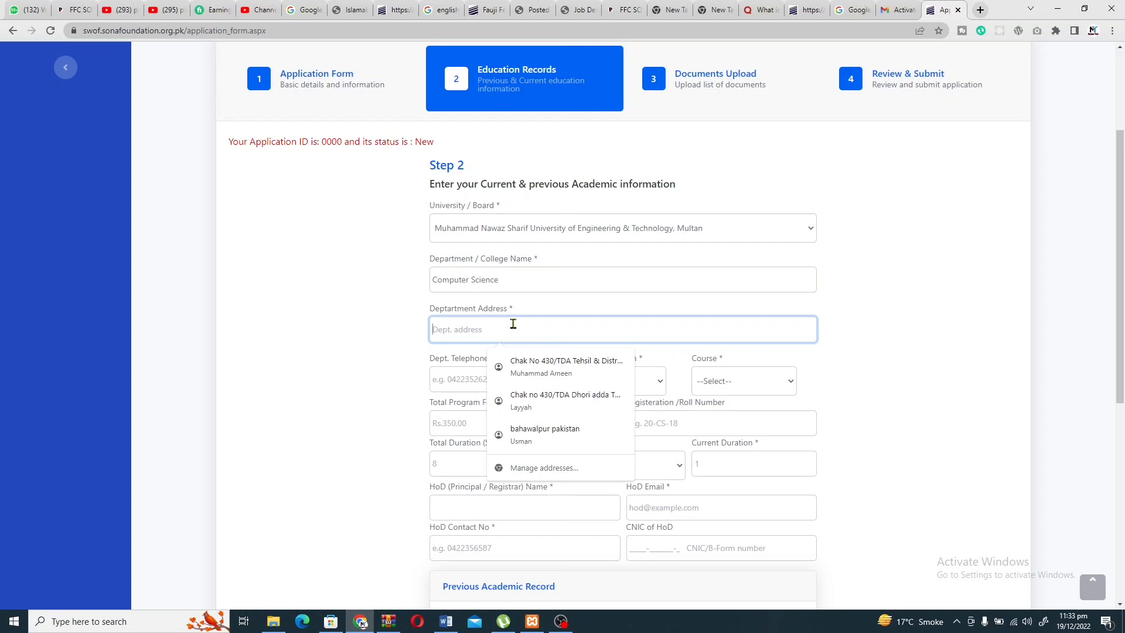
type("D")
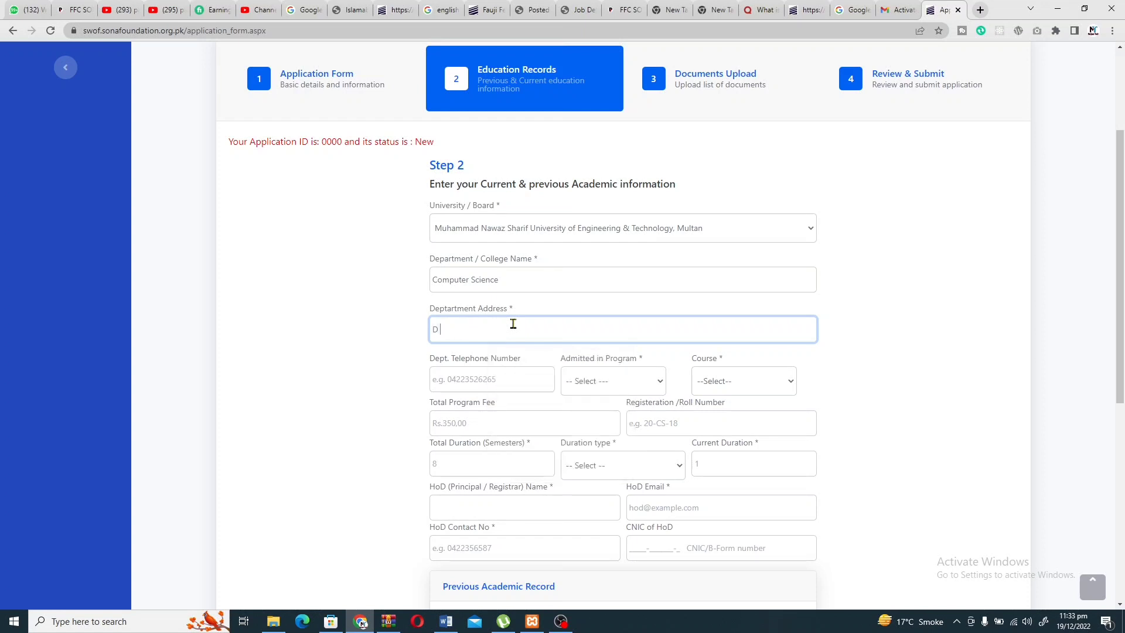
type(" block")
type(" near admin")
type(" a")
type(" office")
left_click(518, 275)
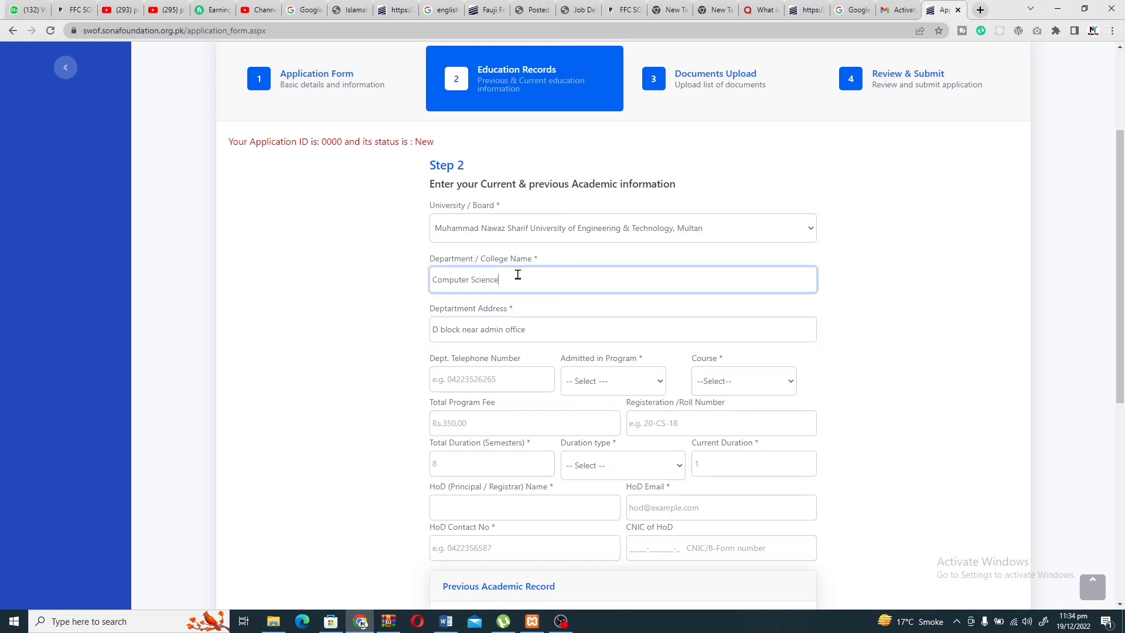
left_click(535, 329)
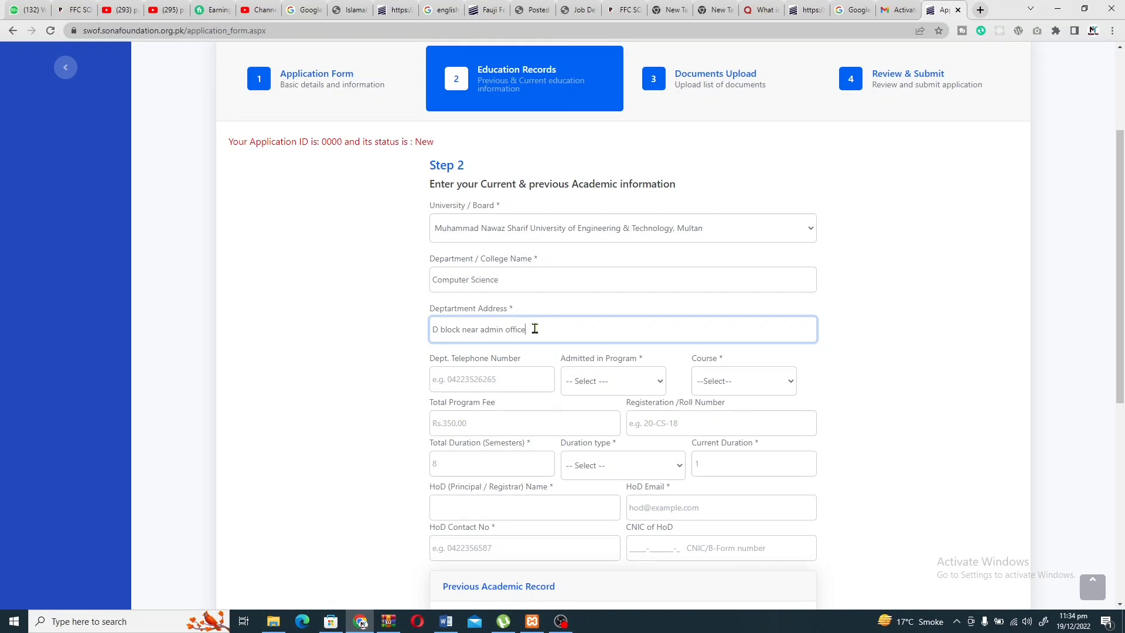
scroll(535, 329, "down", 1)
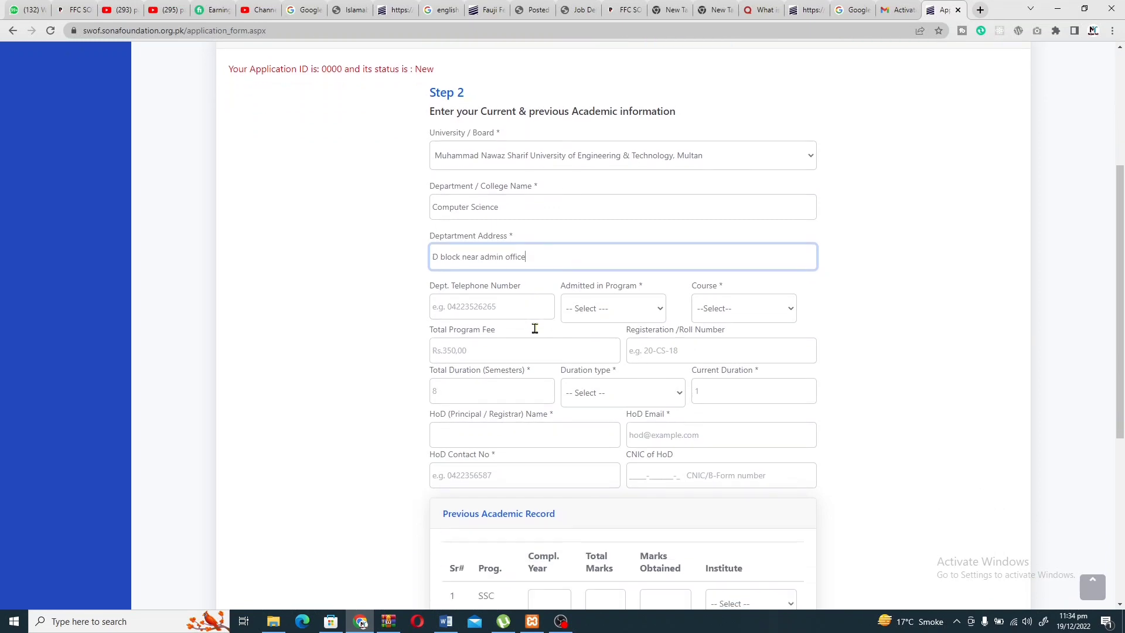
Set Admitted in Program to BS.
left_click(494, 307)
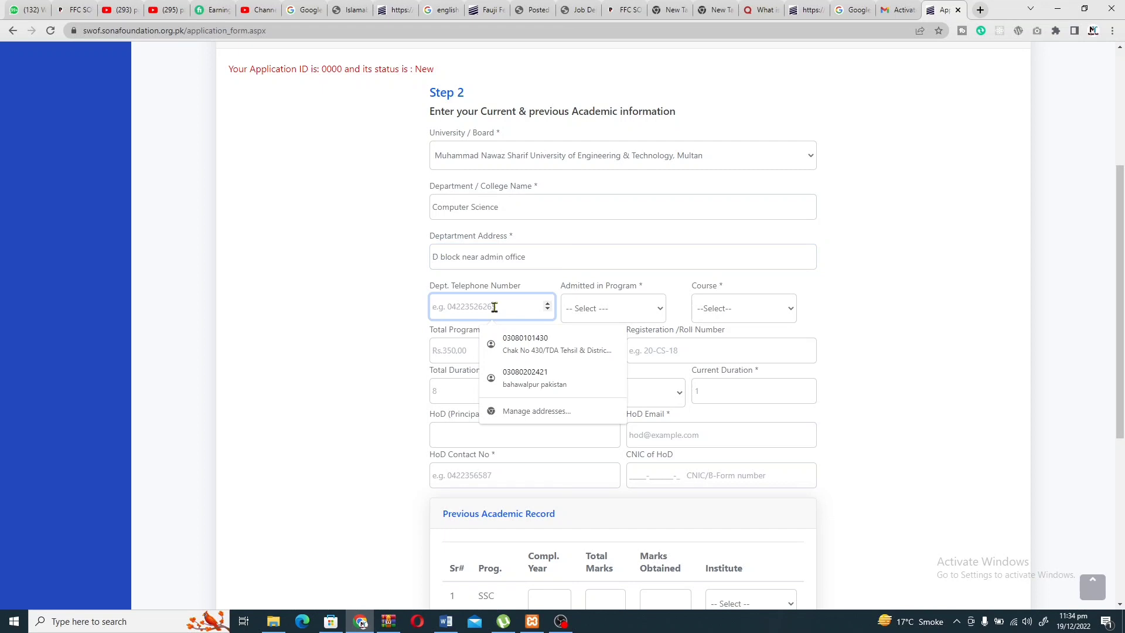
left_click(590, 317)
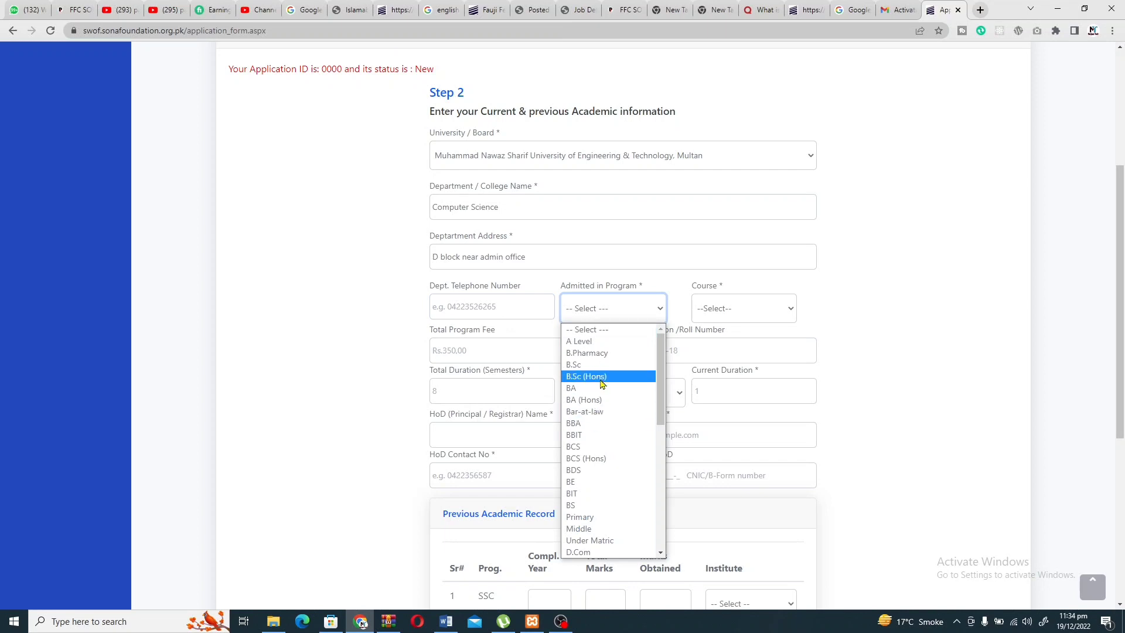
scroll(602, 384, "down", 5)
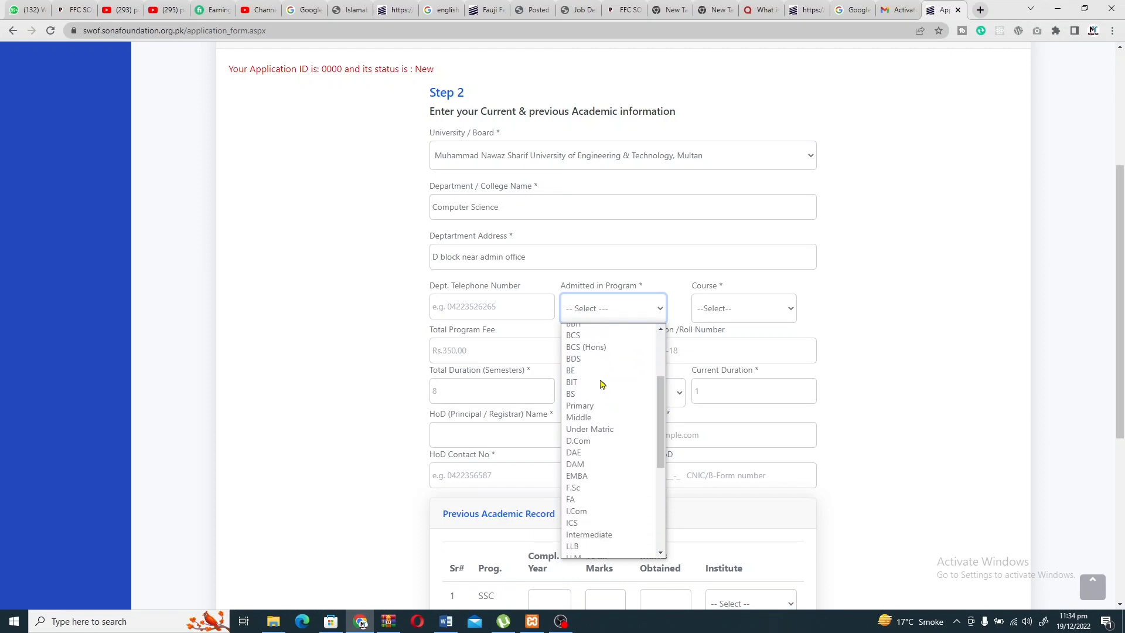
scroll(603, 432, "down", 3)
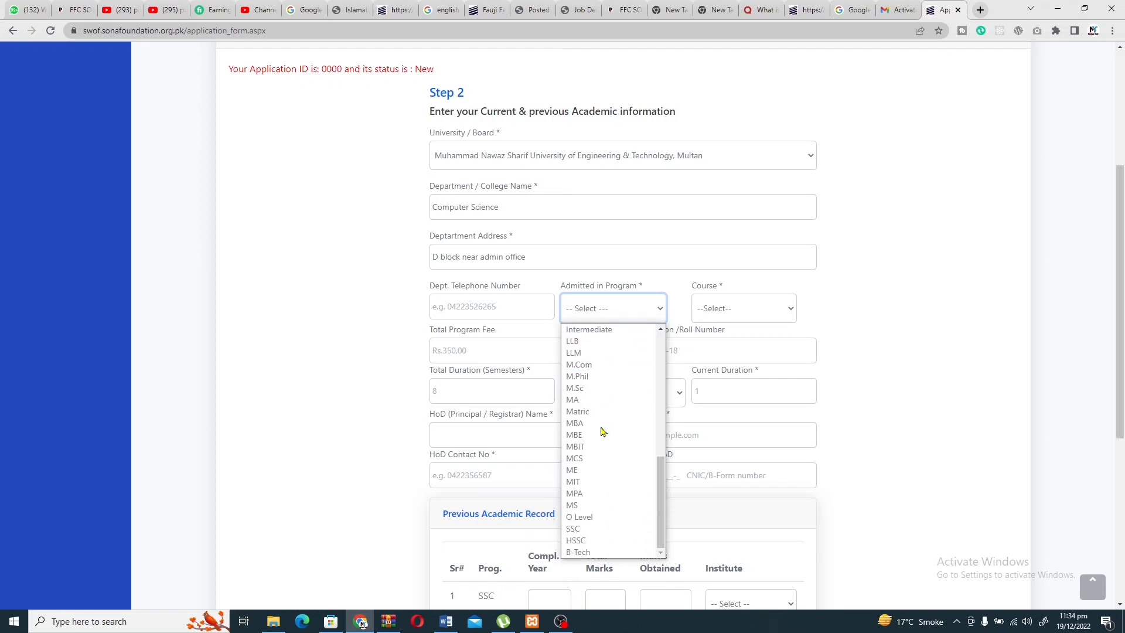
scroll(602, 432, "up", 5)
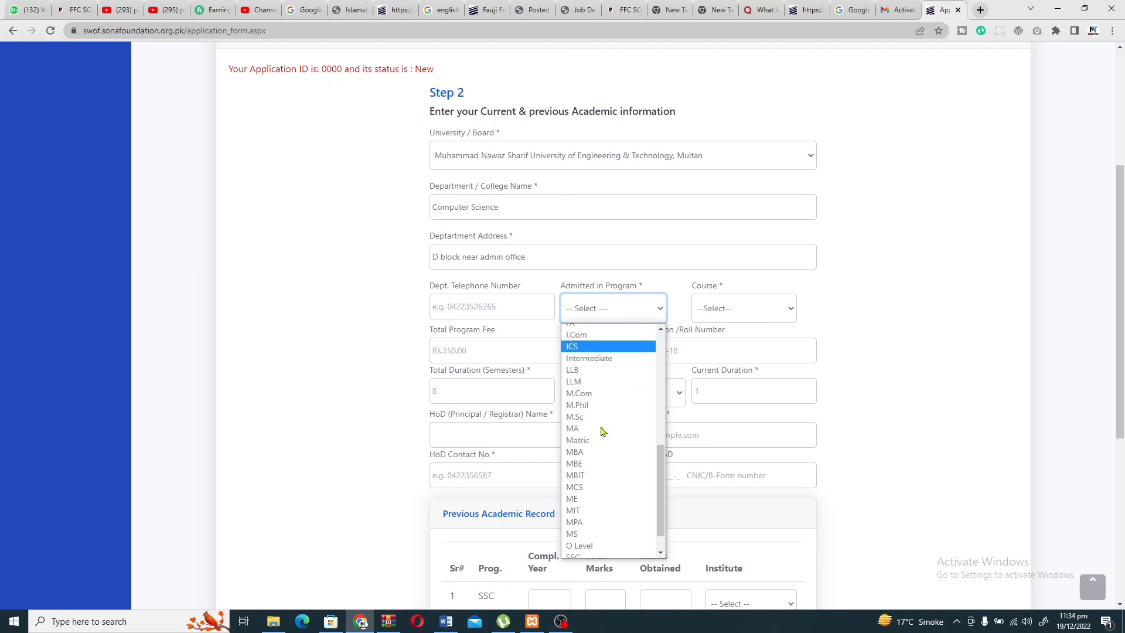
scroll(602, 432, "up", 3)
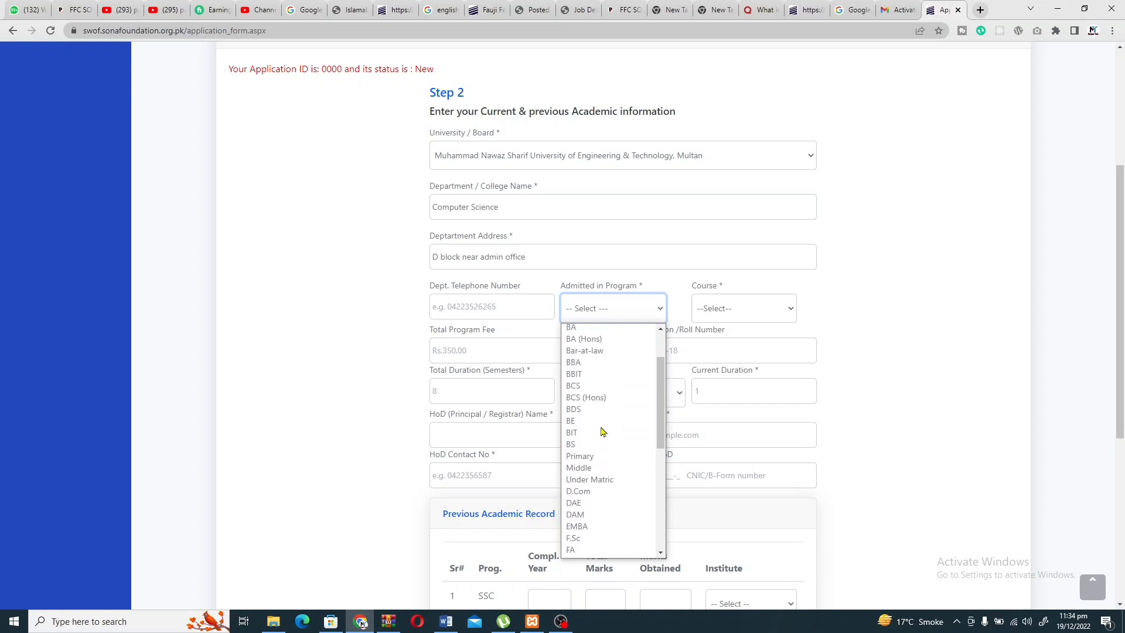
left_click(584, 445)
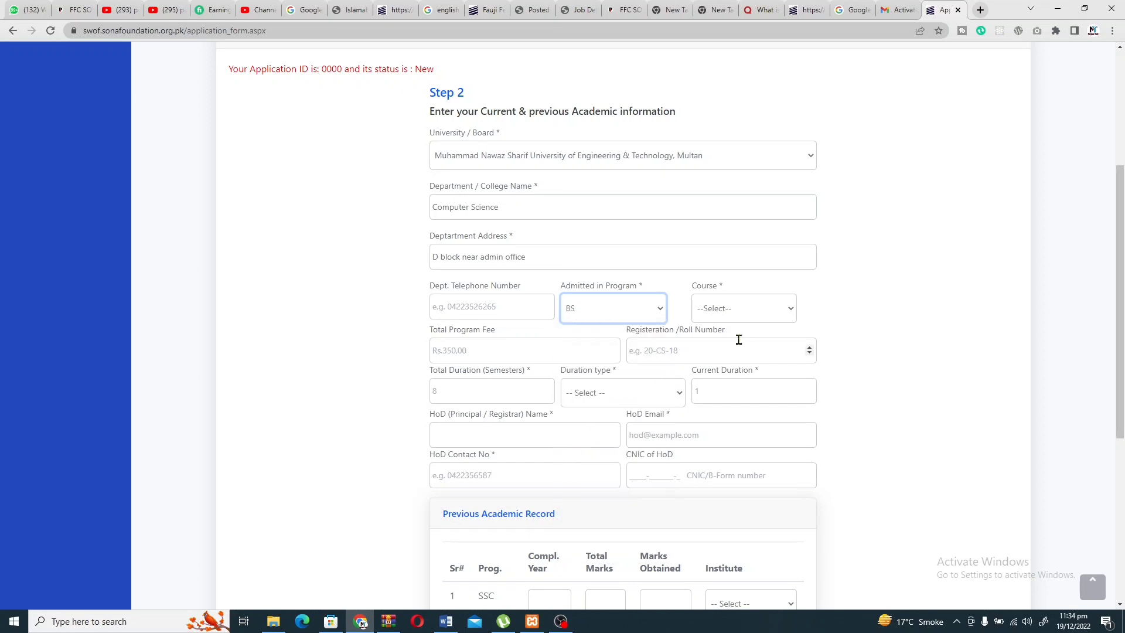
Choose Computer Science as the course, keeping BS as the program.
left_click(739, 318)
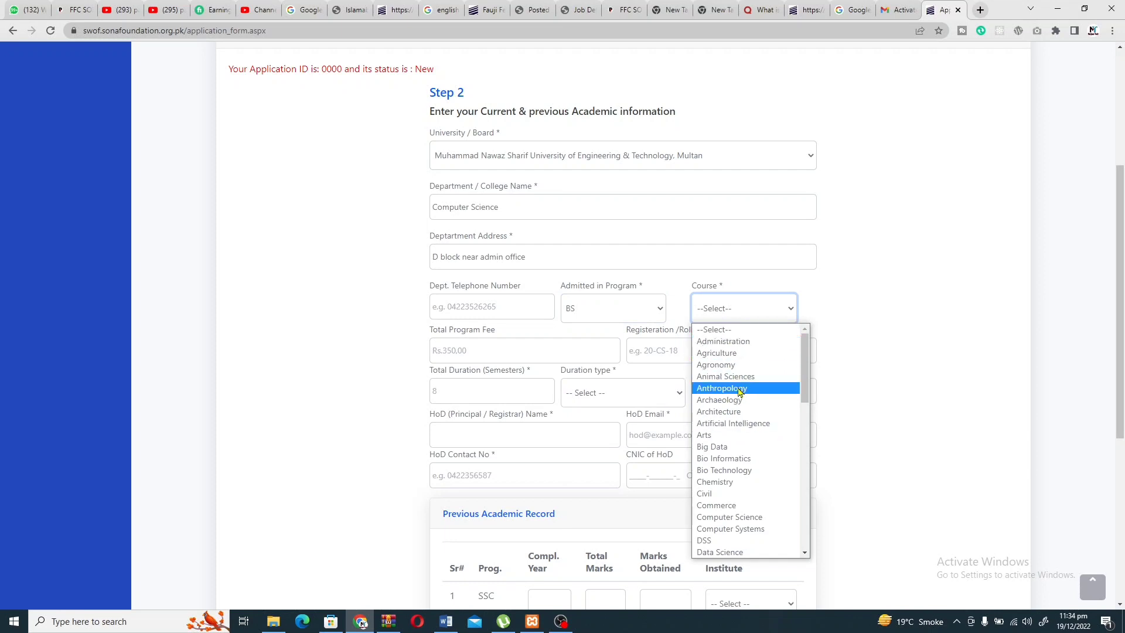
left_click(637, 307)
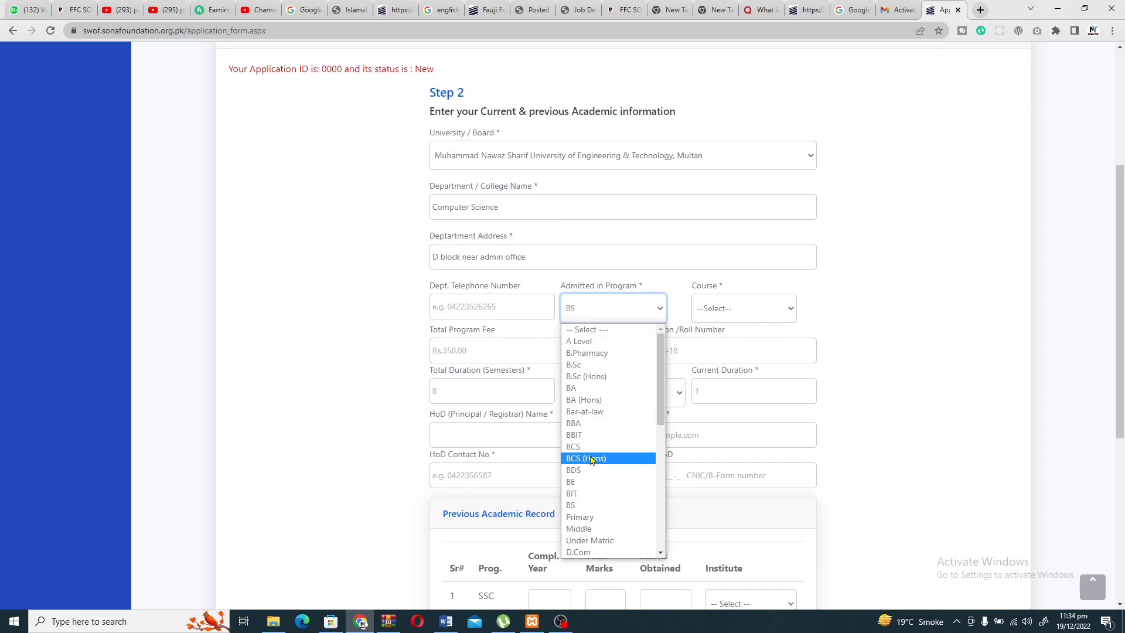
scroll(593, 459, "down", 5)
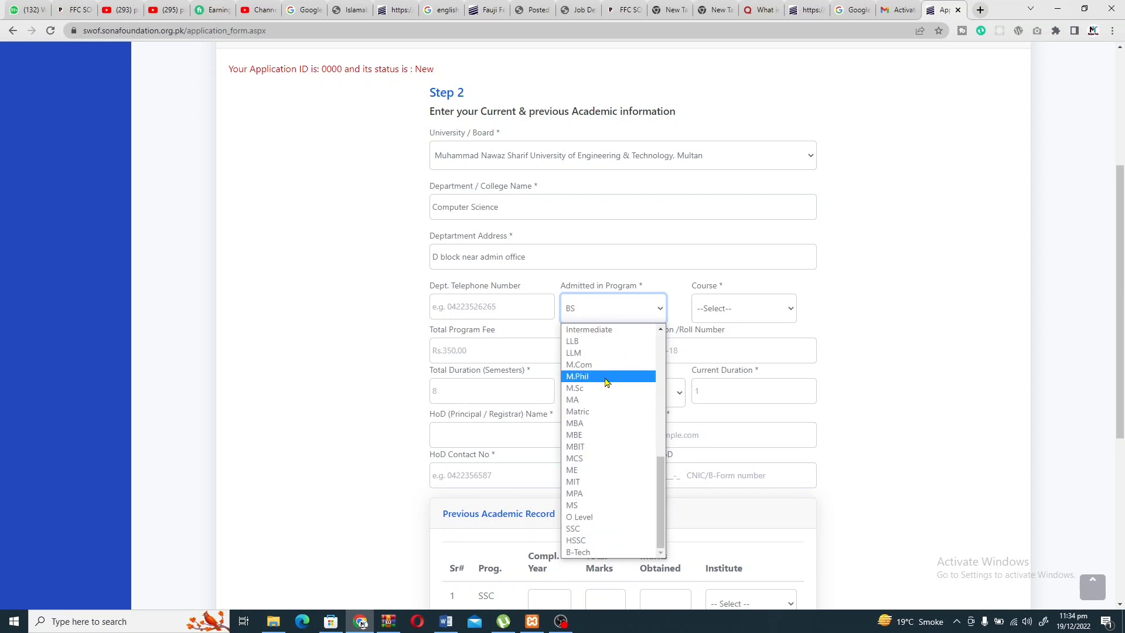
scroll(605, 382, "up", 6)
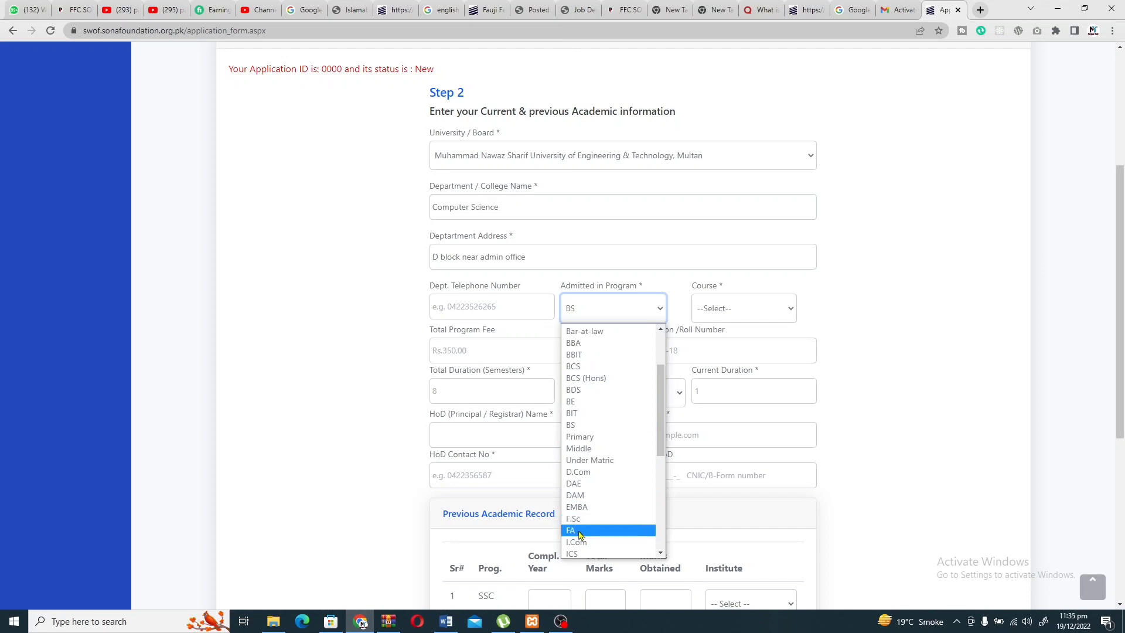
left_click(642, 315)
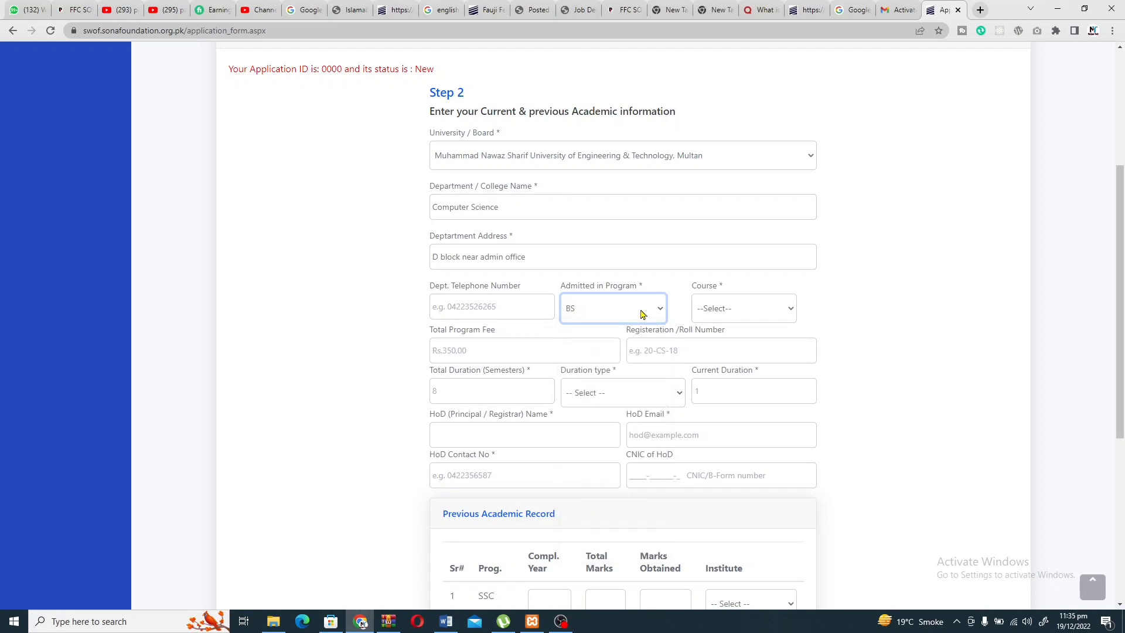
left_click(707, 312)
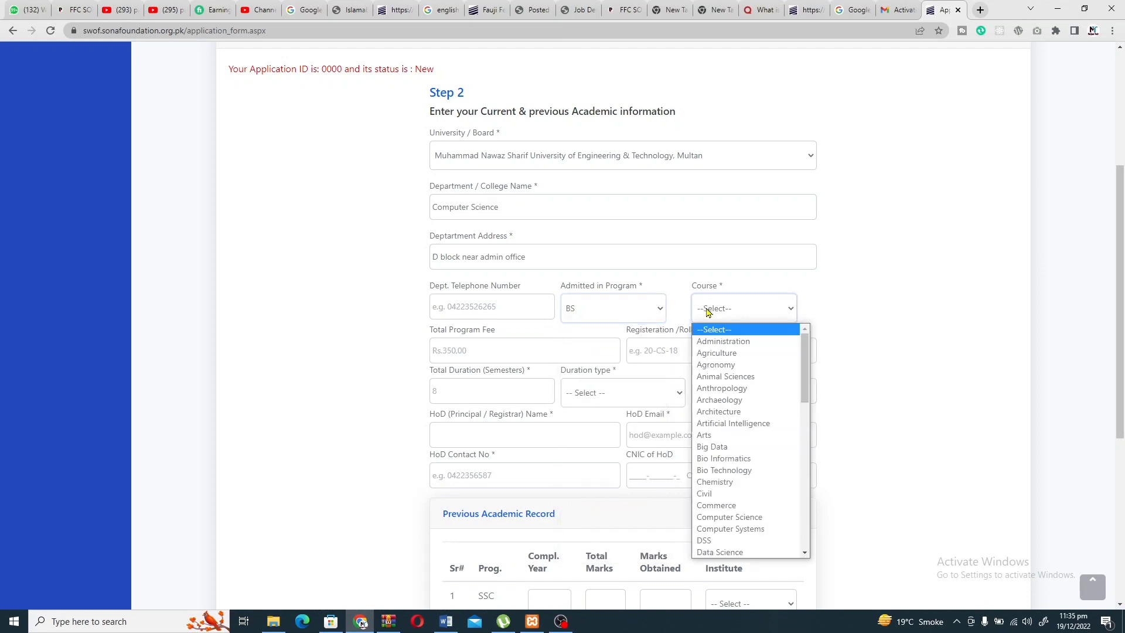
left_click(729, 516)
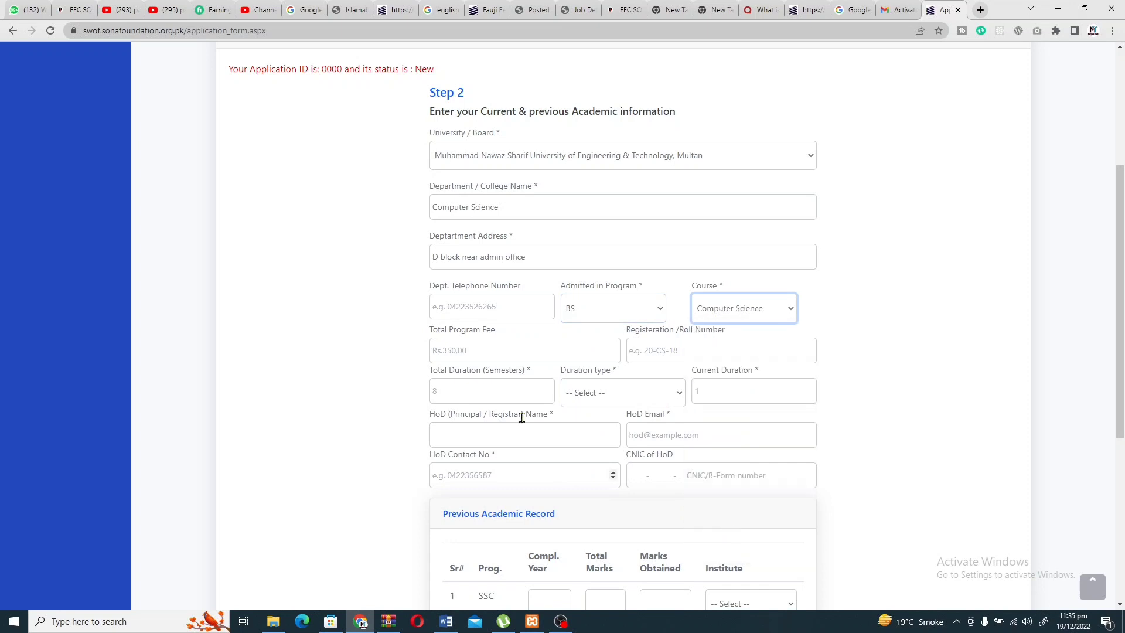
left_click(472, 351)
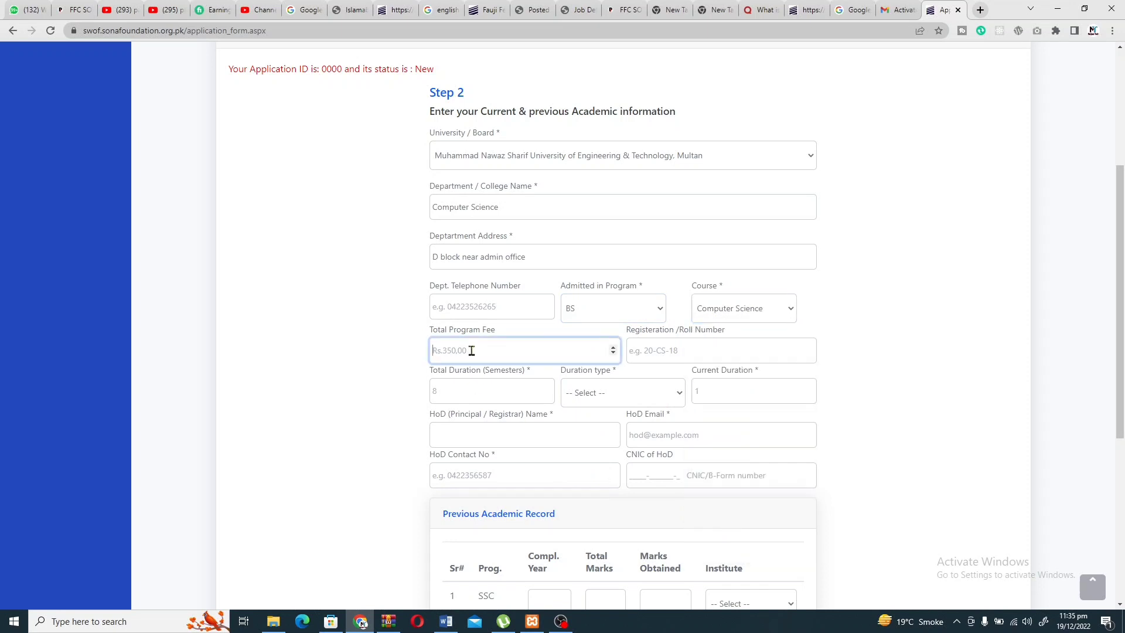
Enter 390900 as the Total Program Fee.
type("39900")
key("BackSpace")
key("BackSpace")
type("00")
left_click(440, 351)
type("0")
Enter the student's registration/roll number.
left_click(659, 343)
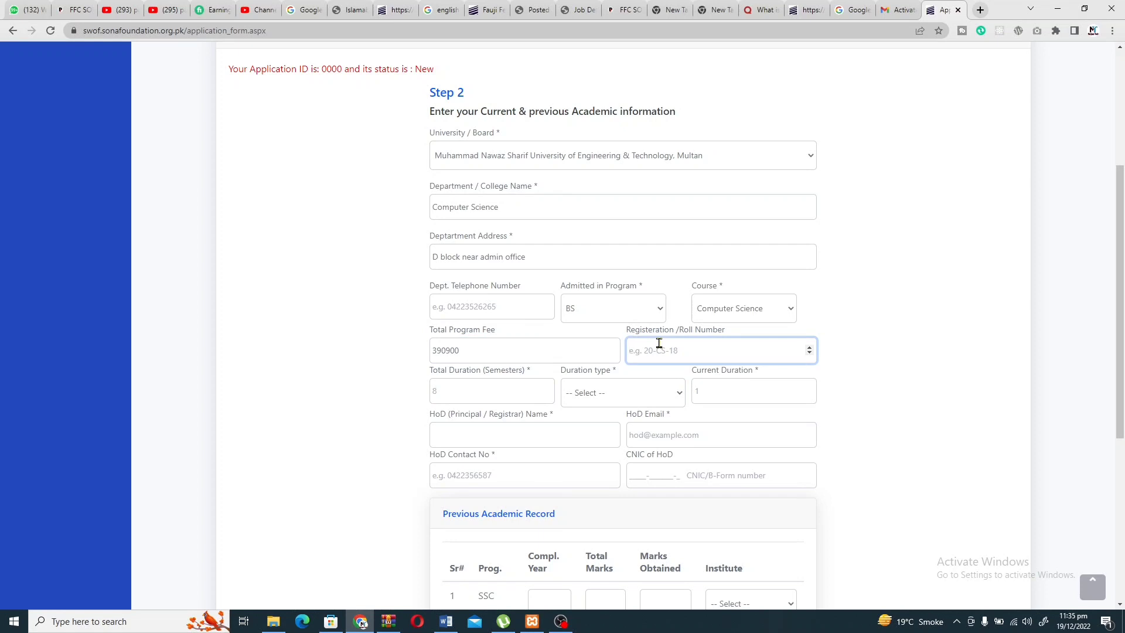
type("22")
scroll(657, 353, "down", 2)
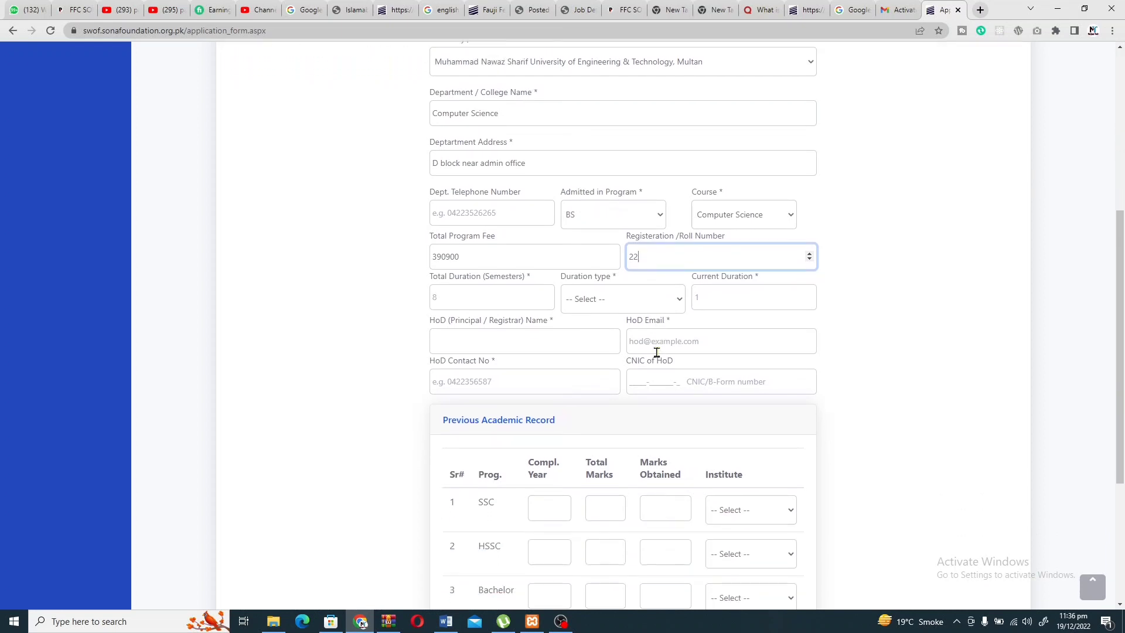
key("BackSpace")
key("BackSpace")
type("2")
left_click(632, 257)
type("-")
type("1")
type("9")
Enter 8 as the Total Duration.
left_click(474, 299)
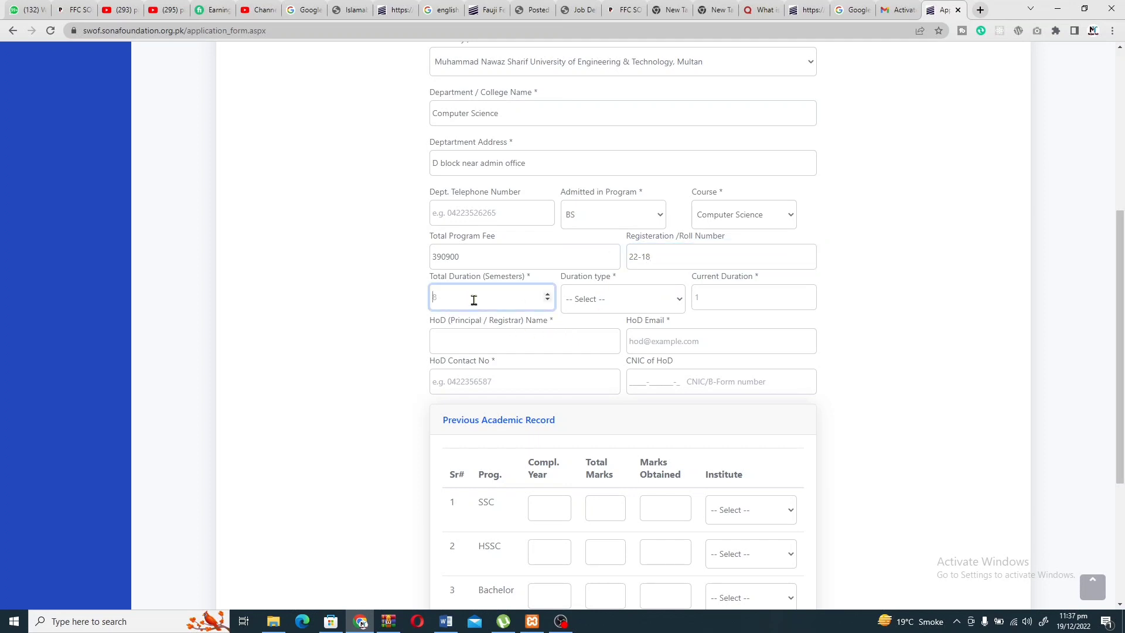
type("8")
left_click(615, 304)
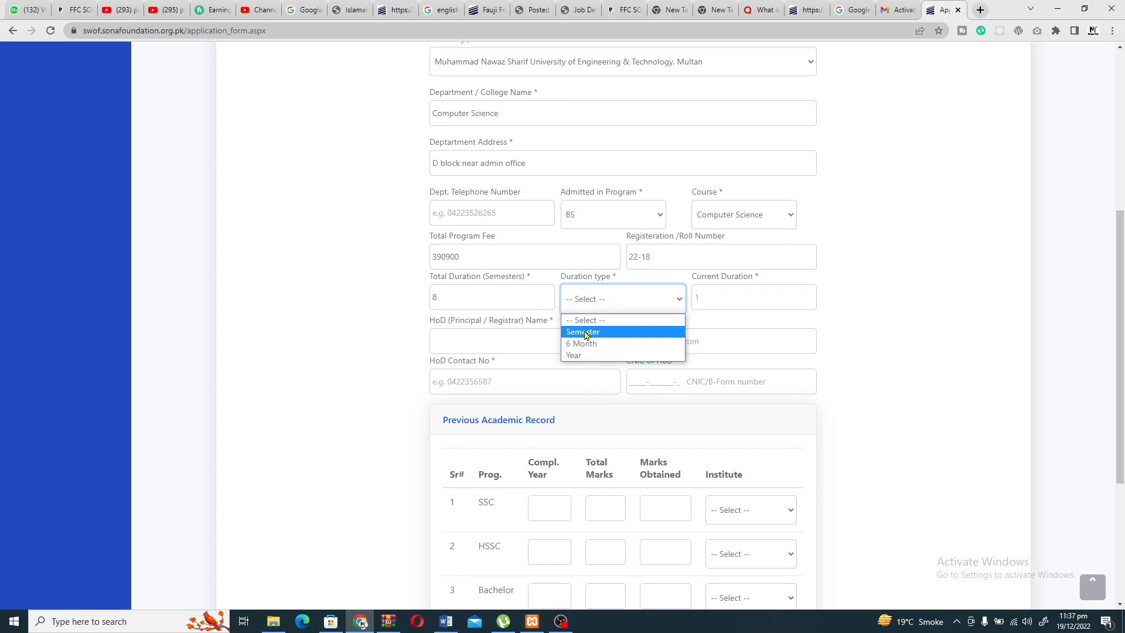
left_click(497, 303)
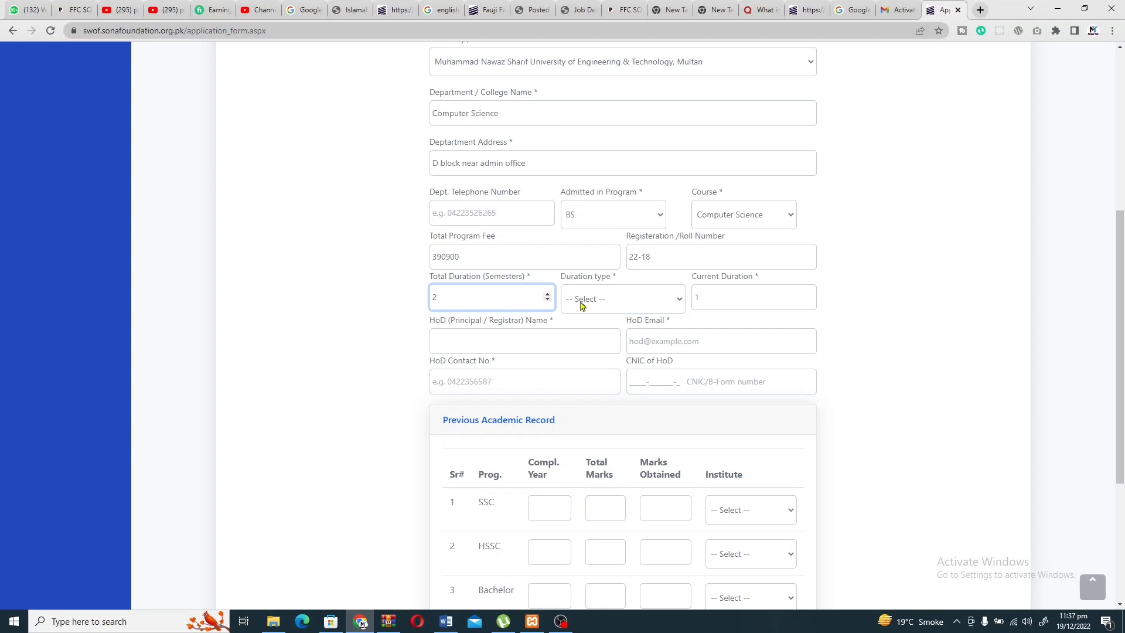
left_click(598, 301)
left_click(525, 295)
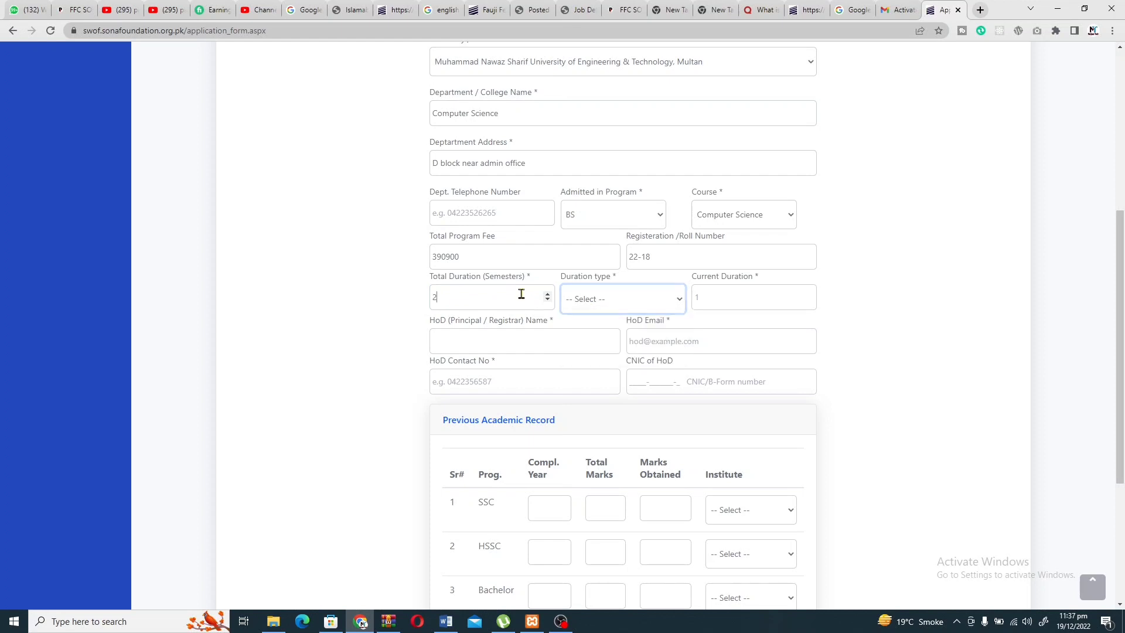
left_click(522, 295)
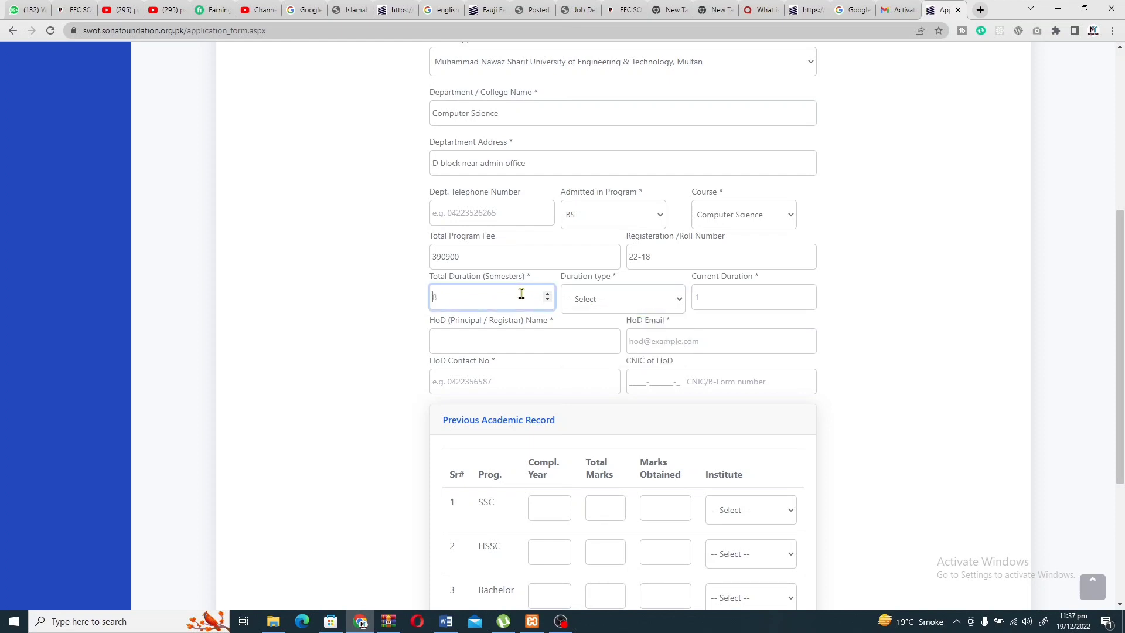
type("3")
left_click(616, 305)
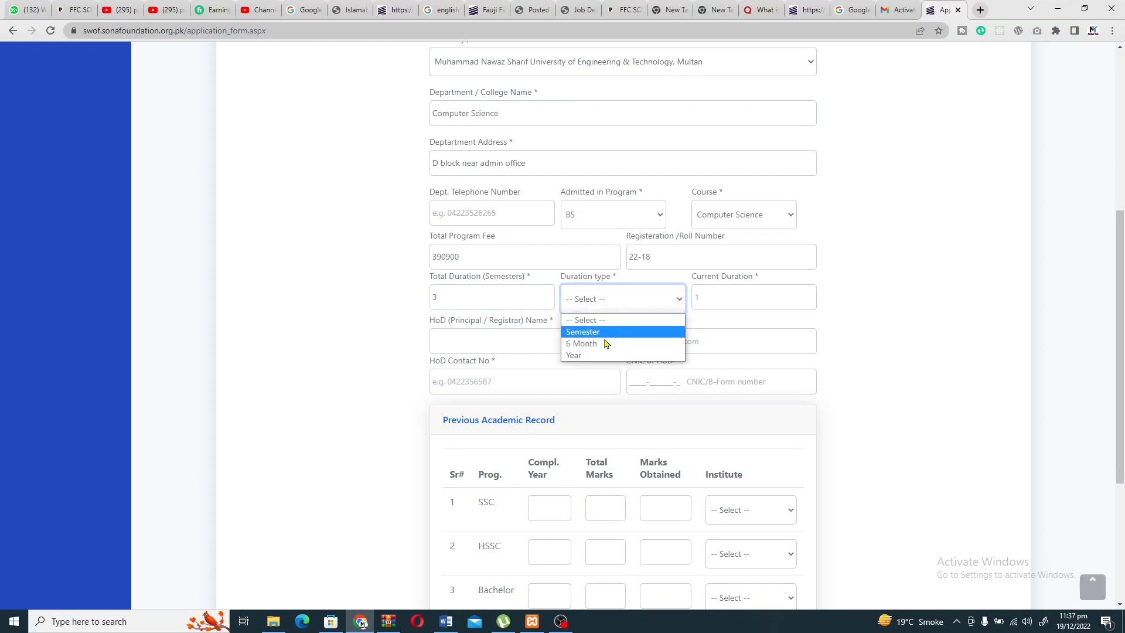
left_click(473, 291)
left_click(474, 290)
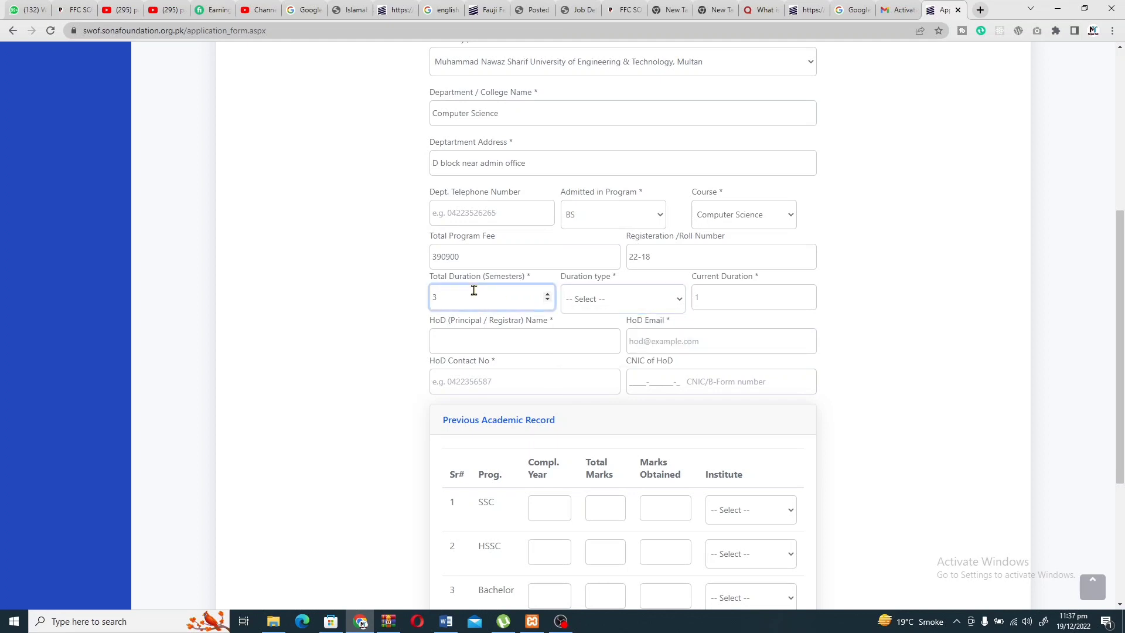
Set Duration type to Semester and Current Duration to 8.
left_click(610, 306)
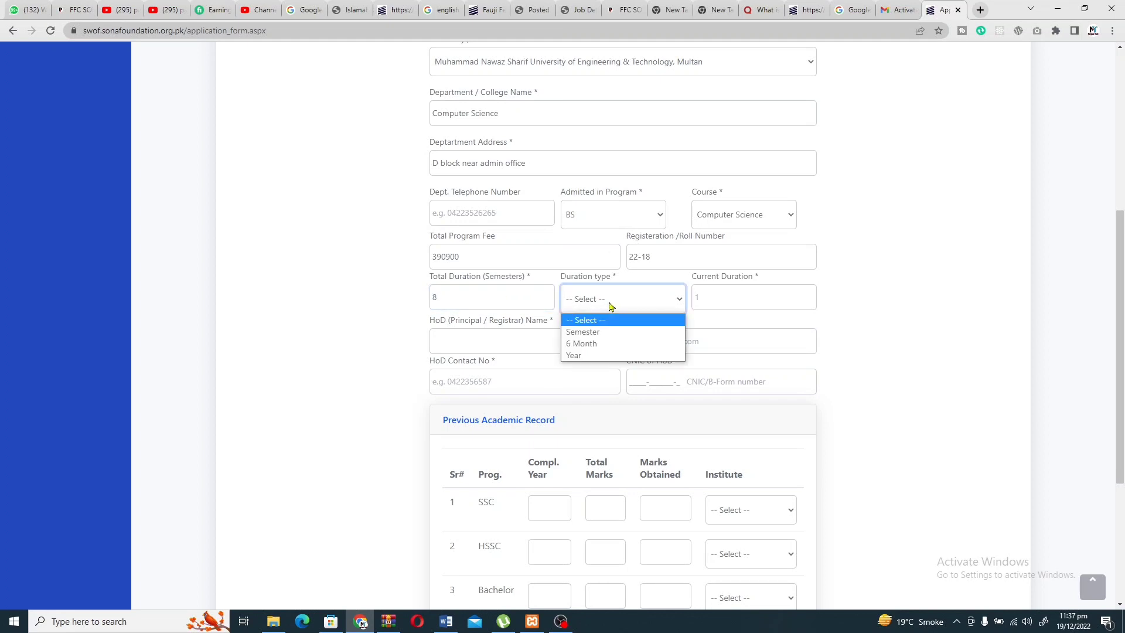
left_click(596, 330)
left_click(734, 288)
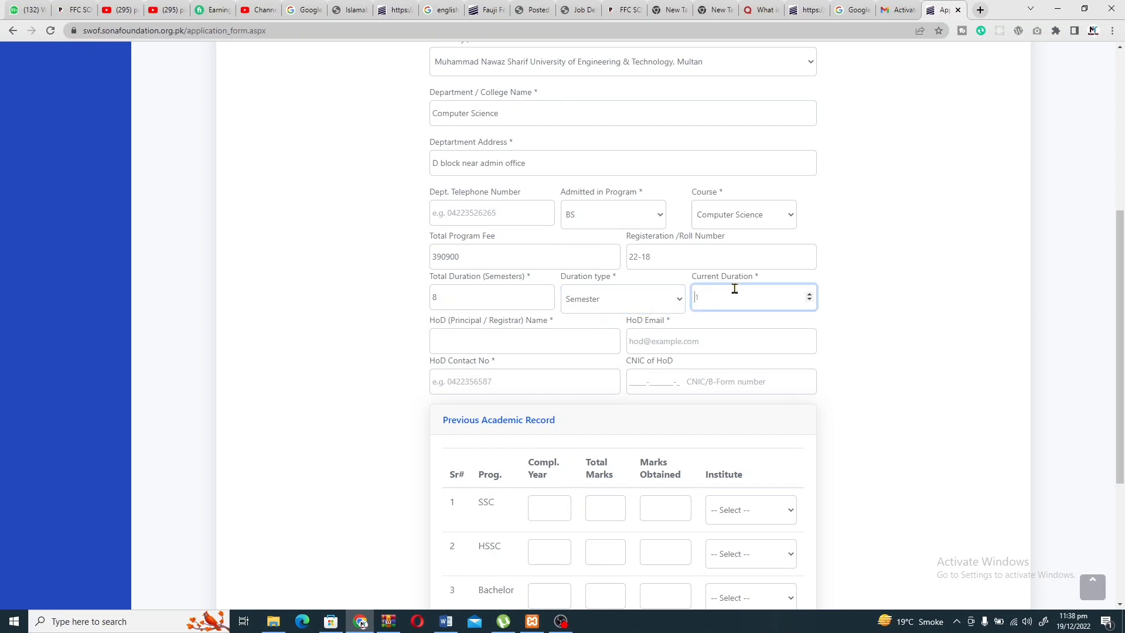
type("8")
scroll(747, 264, "down", 2)
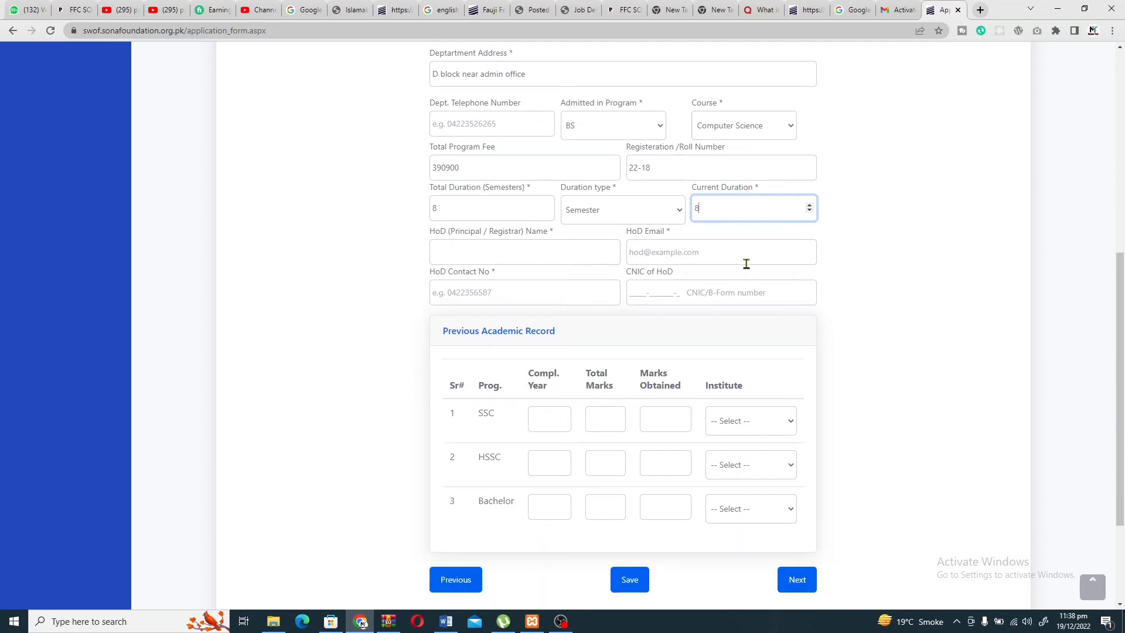
Enter the head of department's name and correct their e-mail address.
left_click(502, 253)
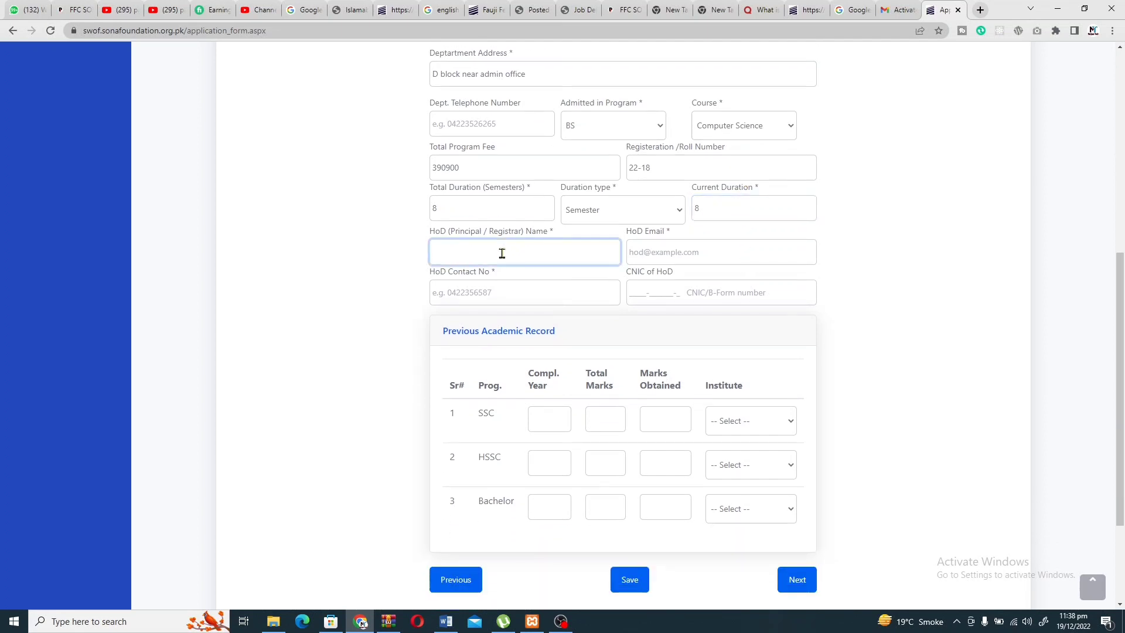
type("M Kashifd")
key("BackSpace")
left_click(663, 251)
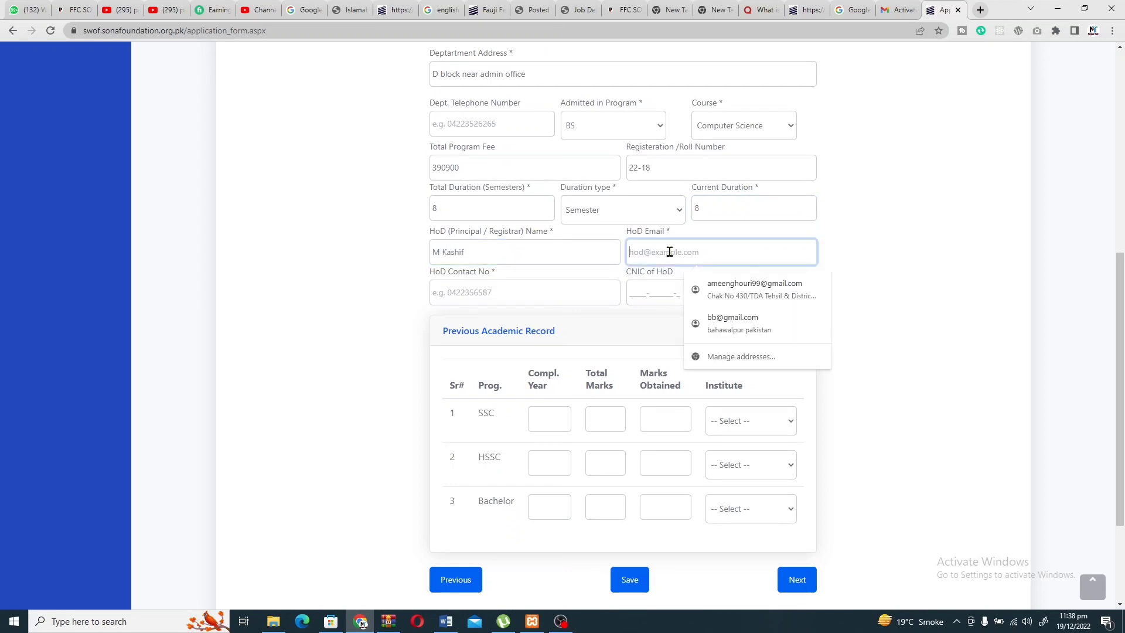
left_click(711, 319)
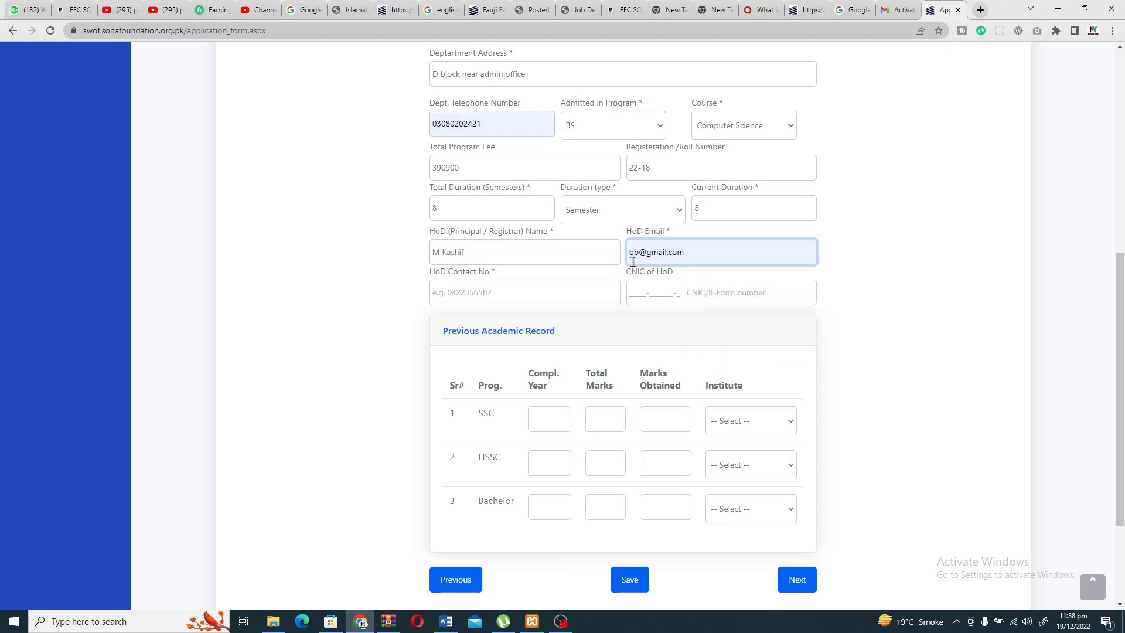
left_click(640, 256)
key("BackSpace")
key("BackSpace")
type("kas")
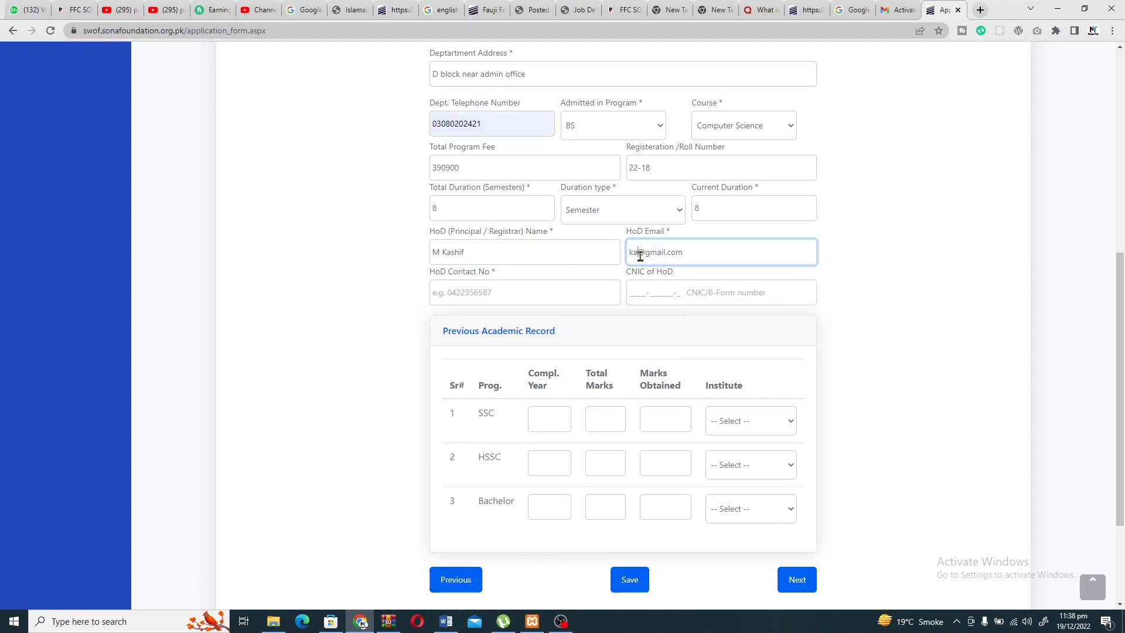
type("hif")
Enter the head of department's CNIC and contact number.
left_click(637, 289)
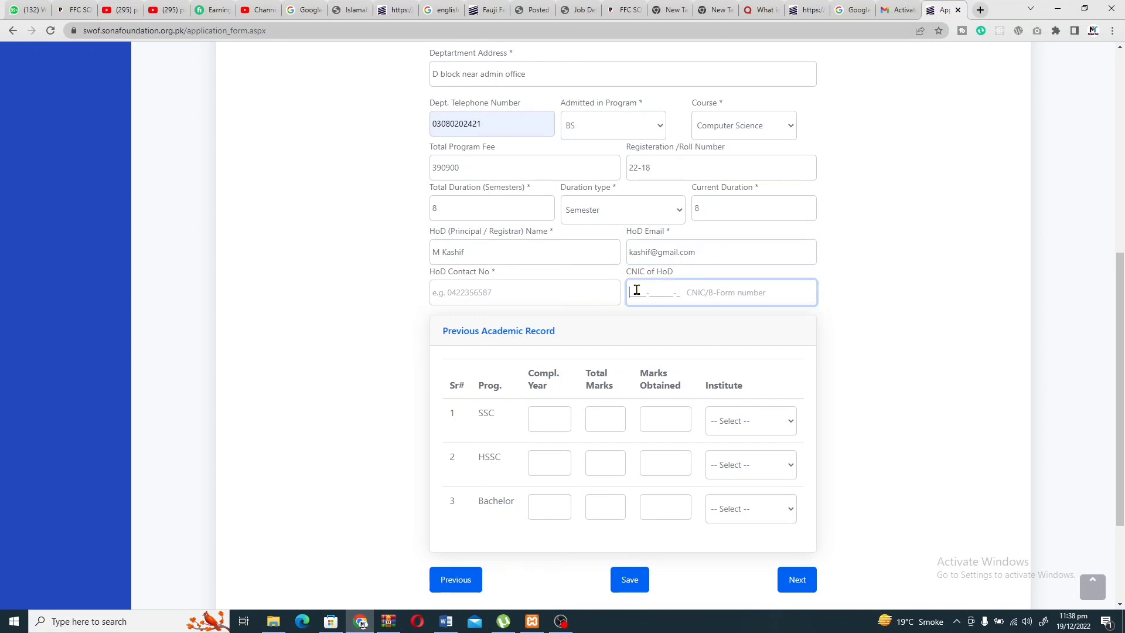
type("3")
type("303")
key("BackSpace")
key("BackSpace")
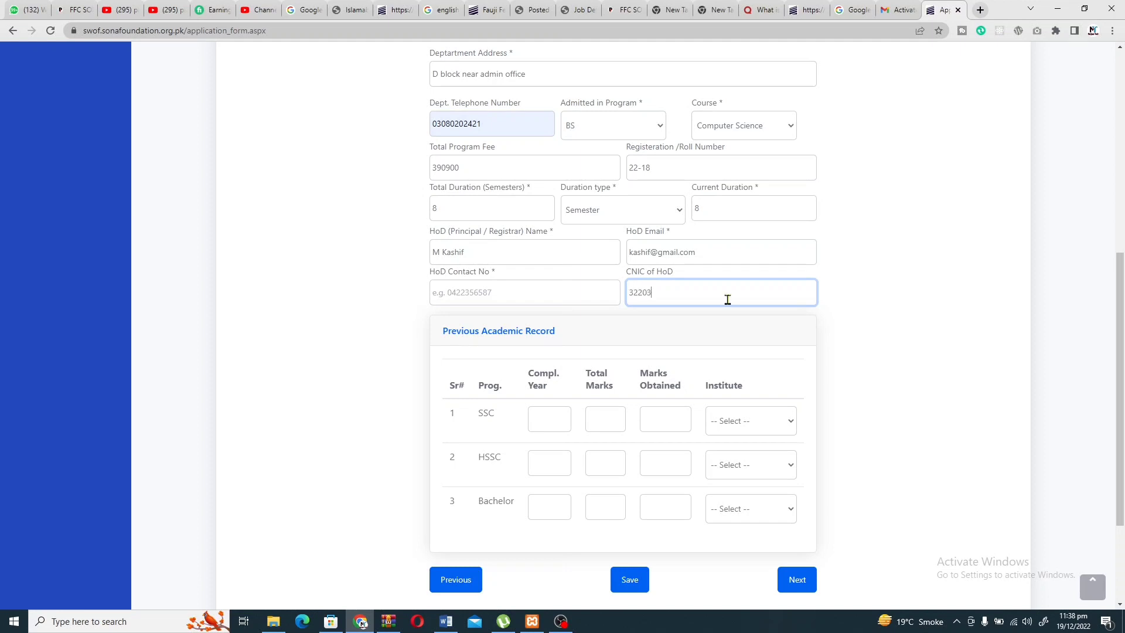
scroll(637, 366, "down", 1)
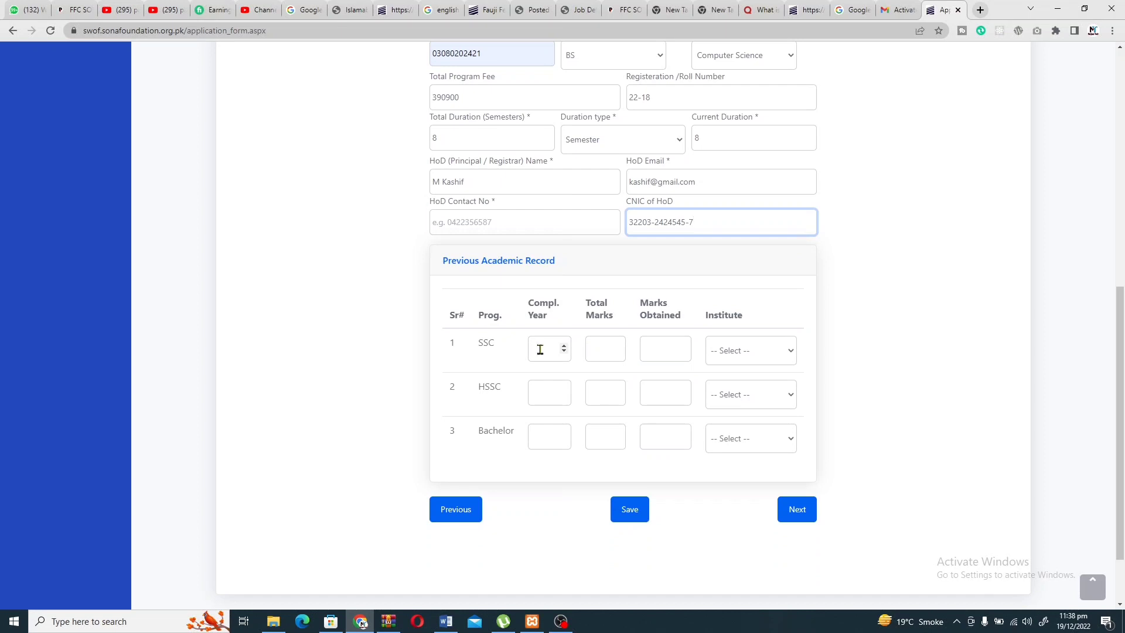
left_click(492, 222)
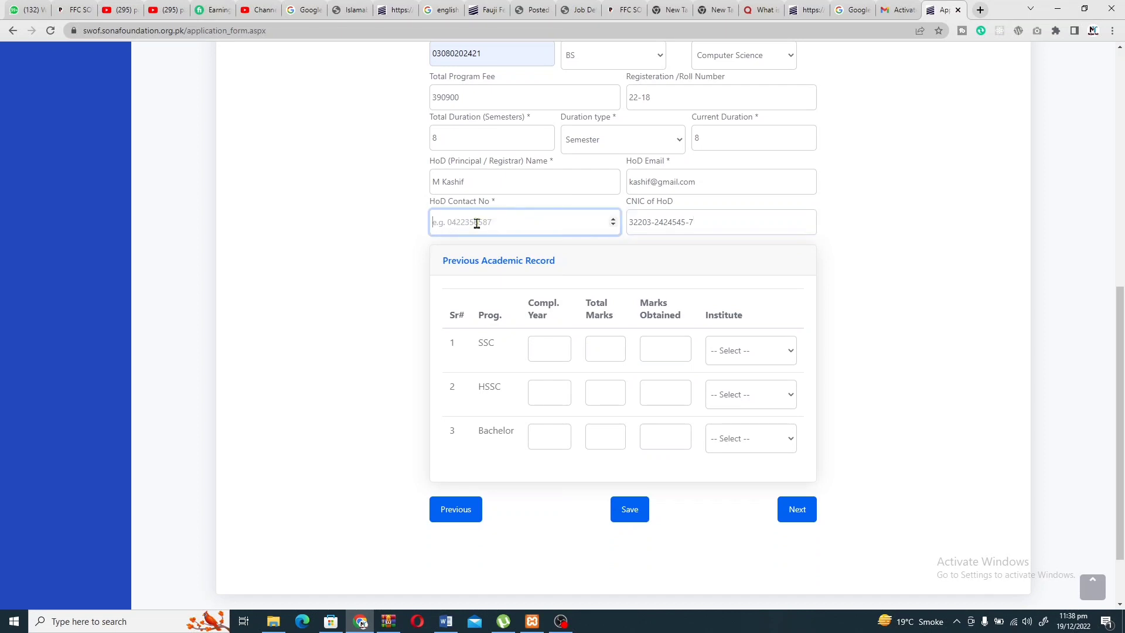
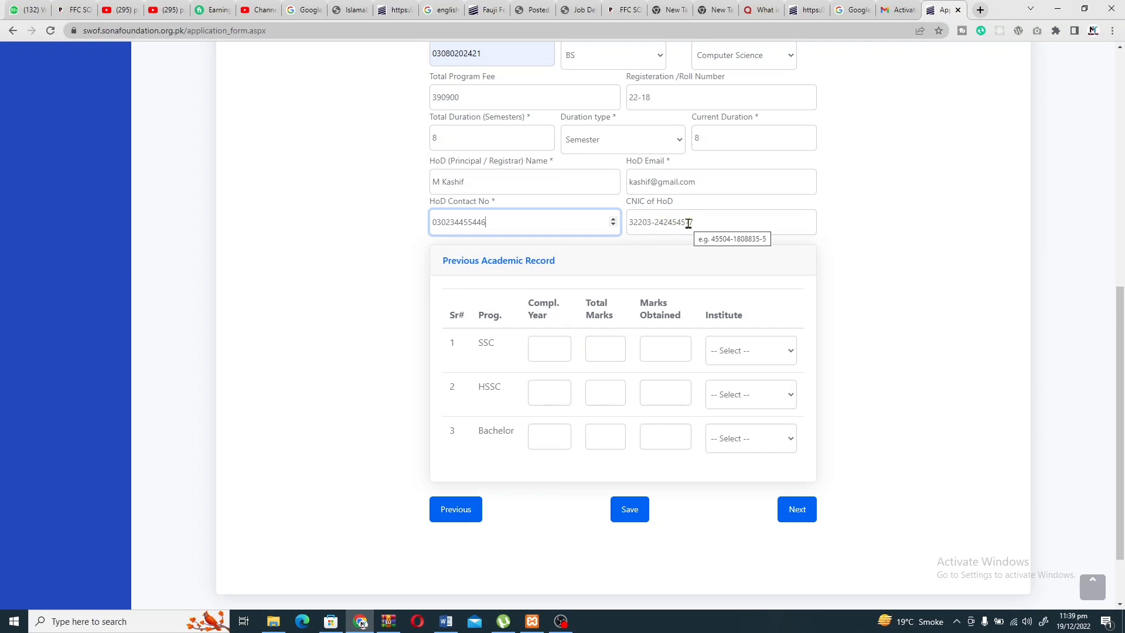
scroll(683, 226, "down", 1)
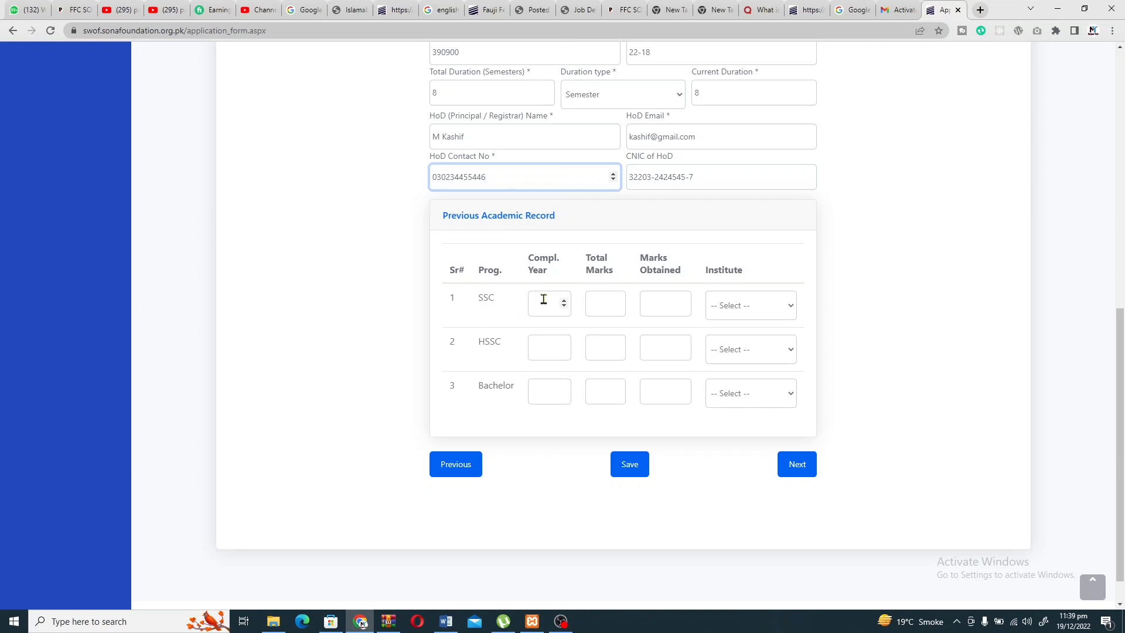
left_click(543, 300)
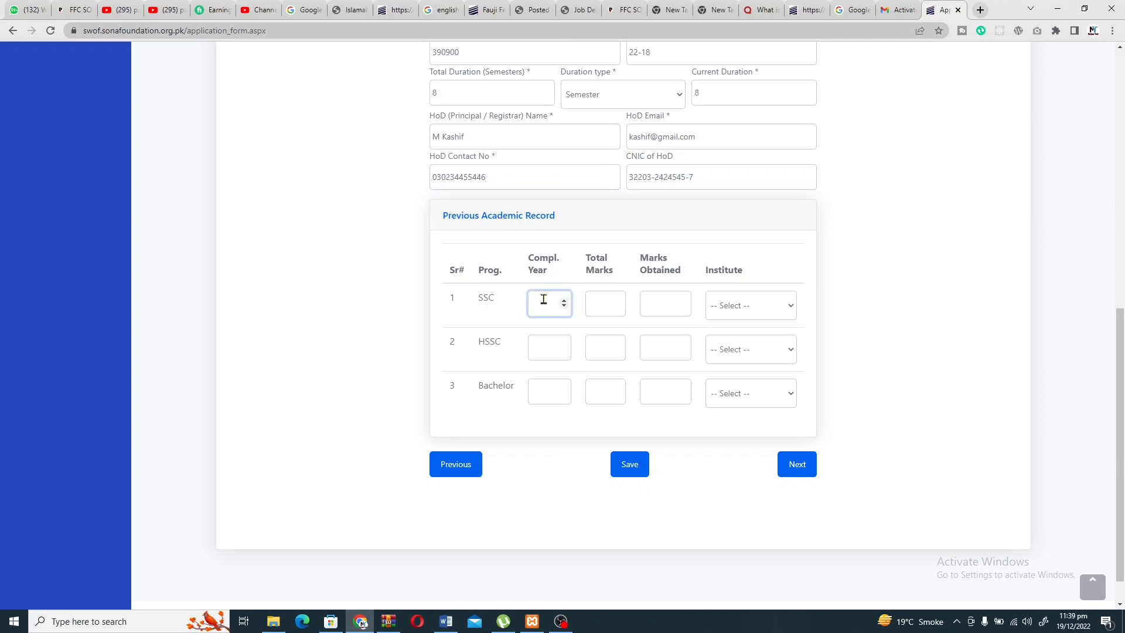
Enter SSC year 2016, total marks 1100 and obtained marks 871.
type("235")
type("0")
type("16")
left_click(603, 304)
type("1100")
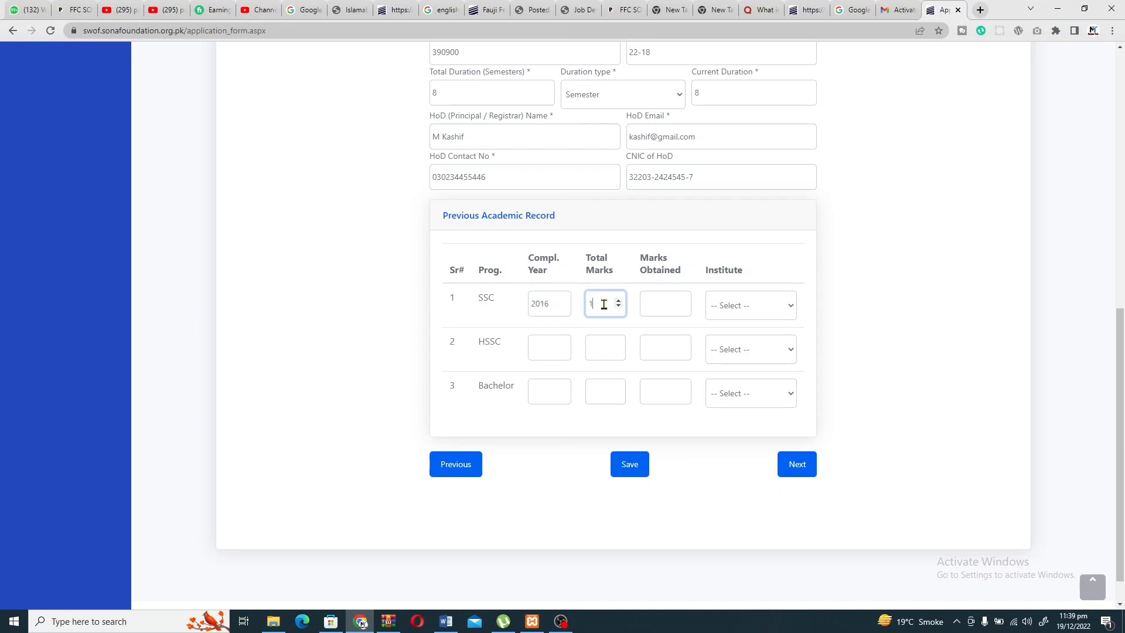
left_click(661, 300)
type("871")
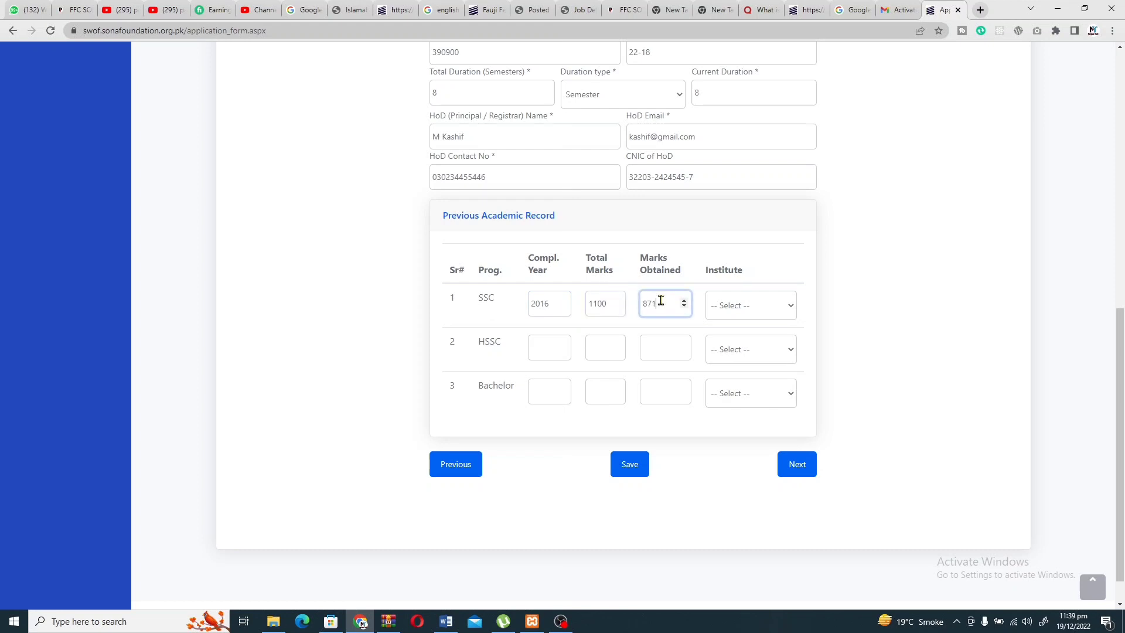
Choose BISE DG Khan as the SSC institute.
left_click(745, 317)
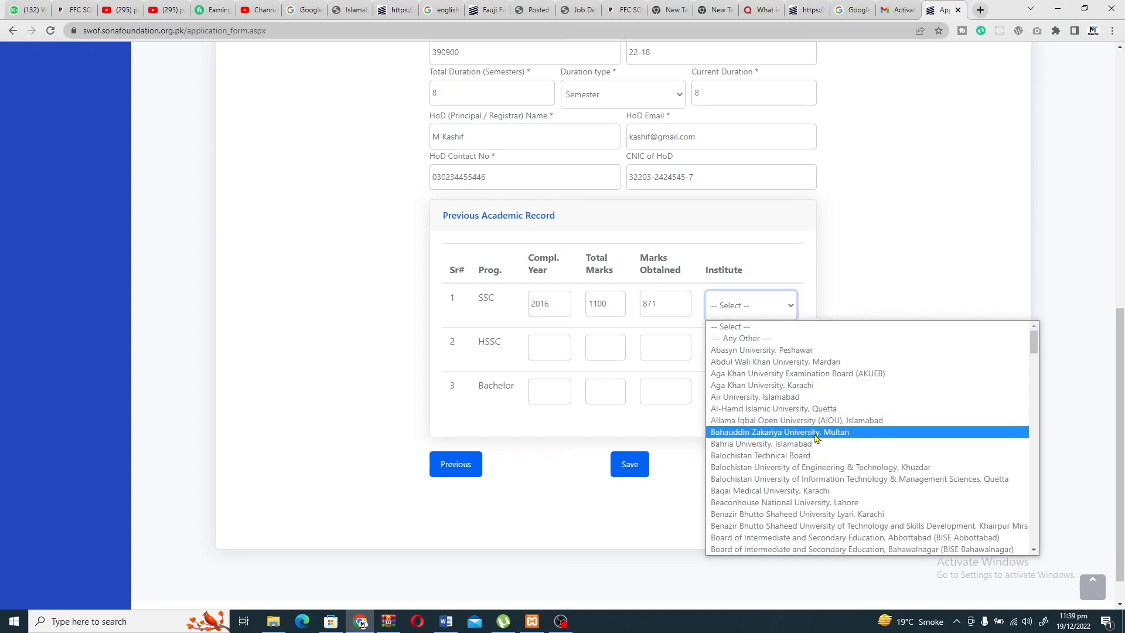
scroll(814, 437, "down", 7)
scroll(814, 437, "down", 10)
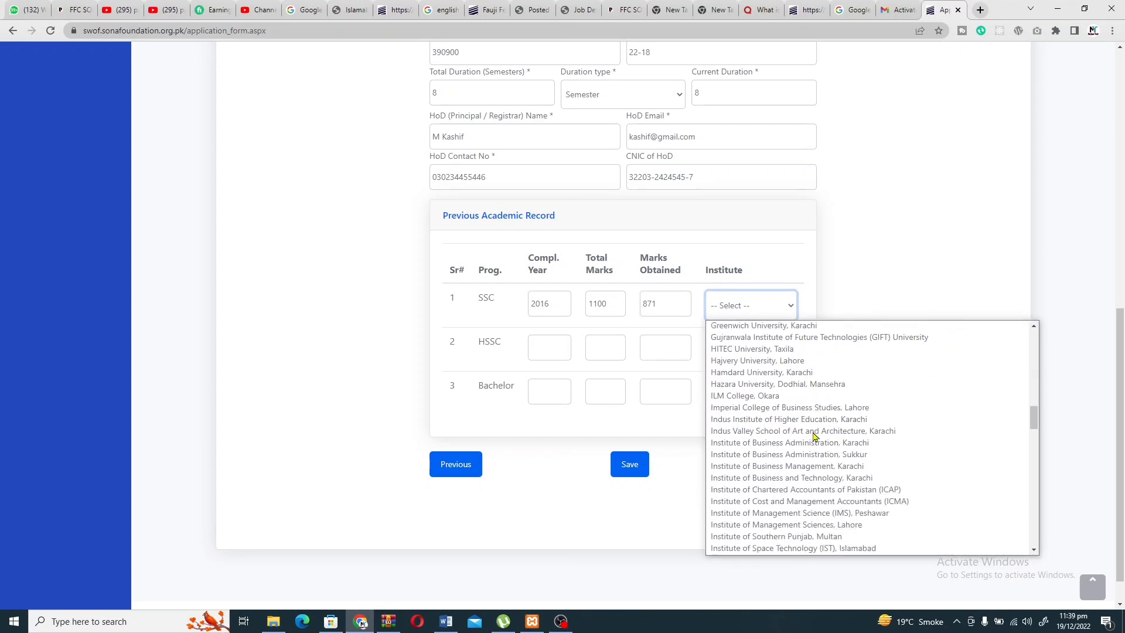
scroll(815, 436, "up", 6)
scroll(815, 436, "up", 10)
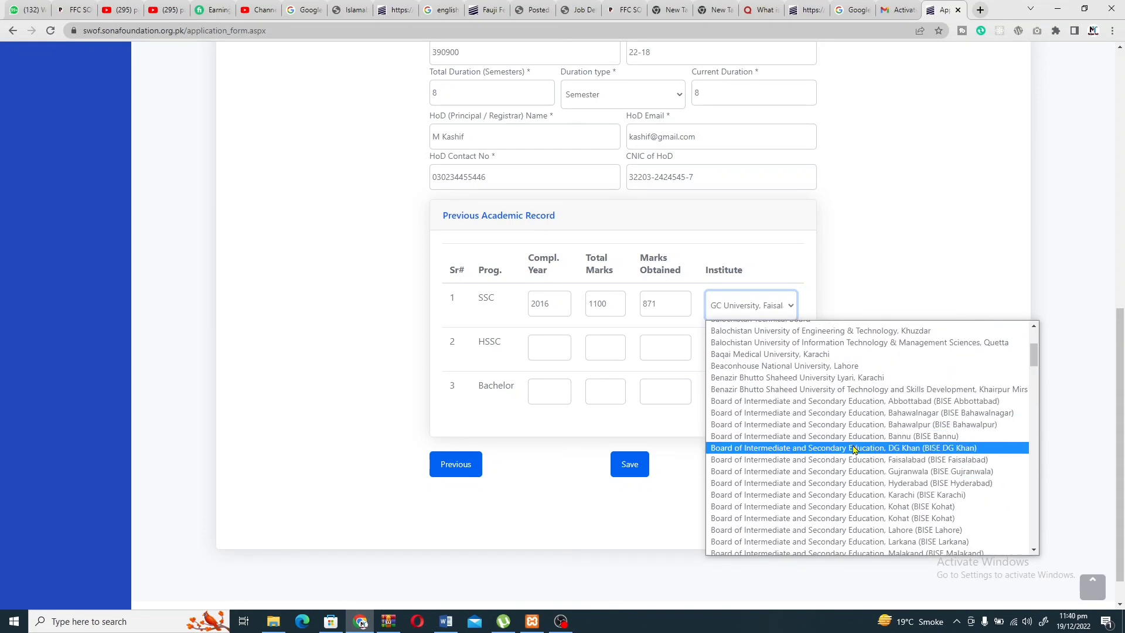
left_click(855, 449)
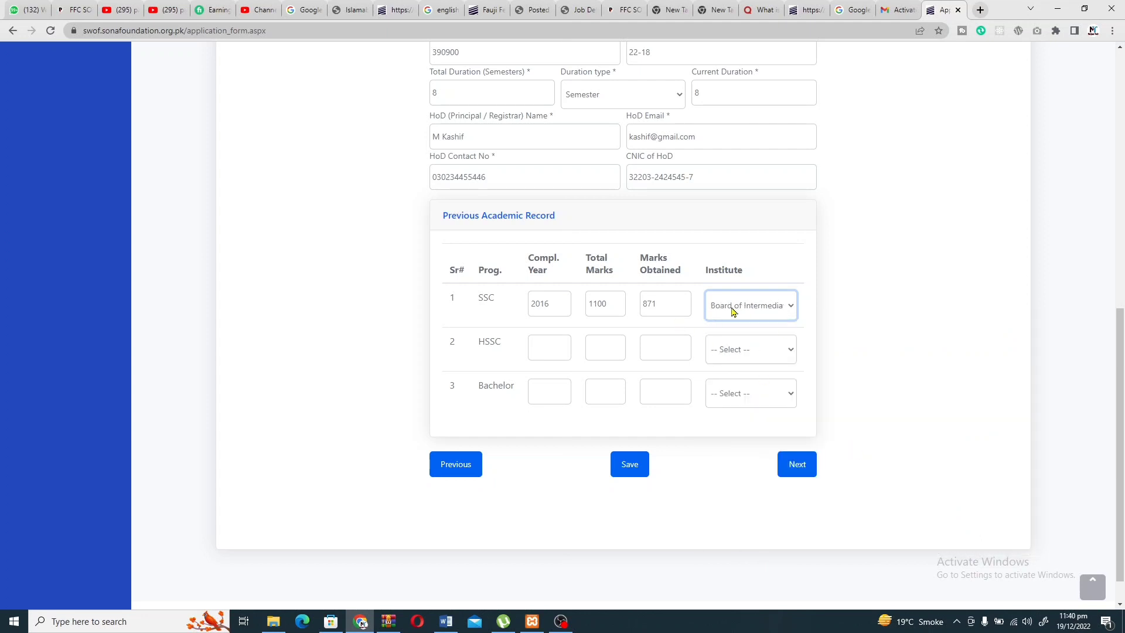
left_click(551, 351)
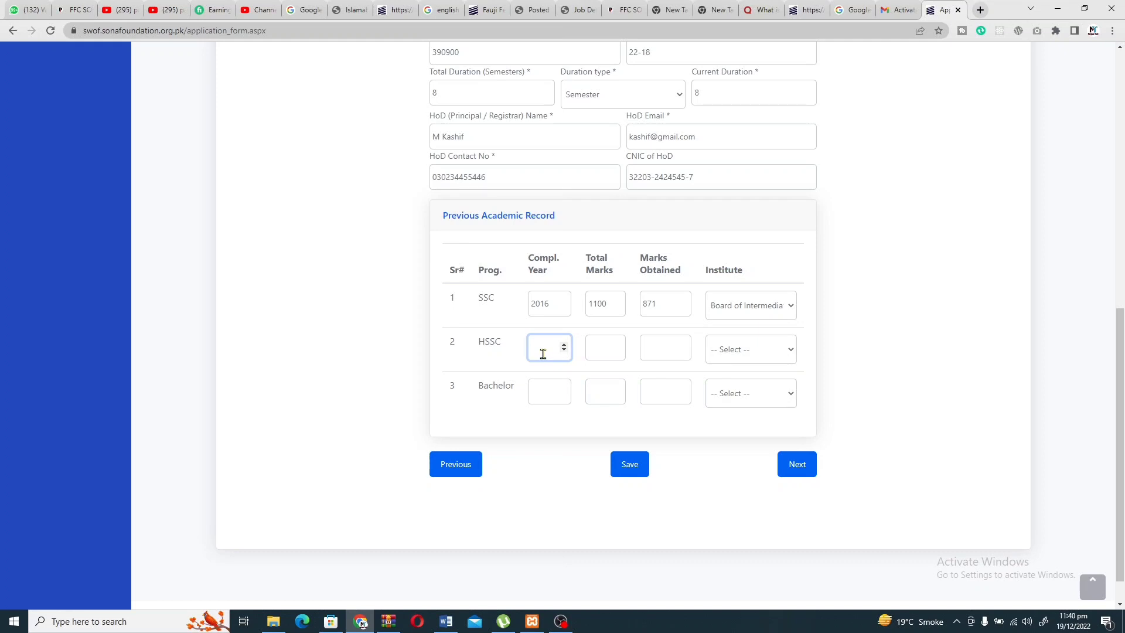
Enter HSSC year 2018, total marks 1100 and obtained marks 718.
type("2018")
left_click(596, 347)
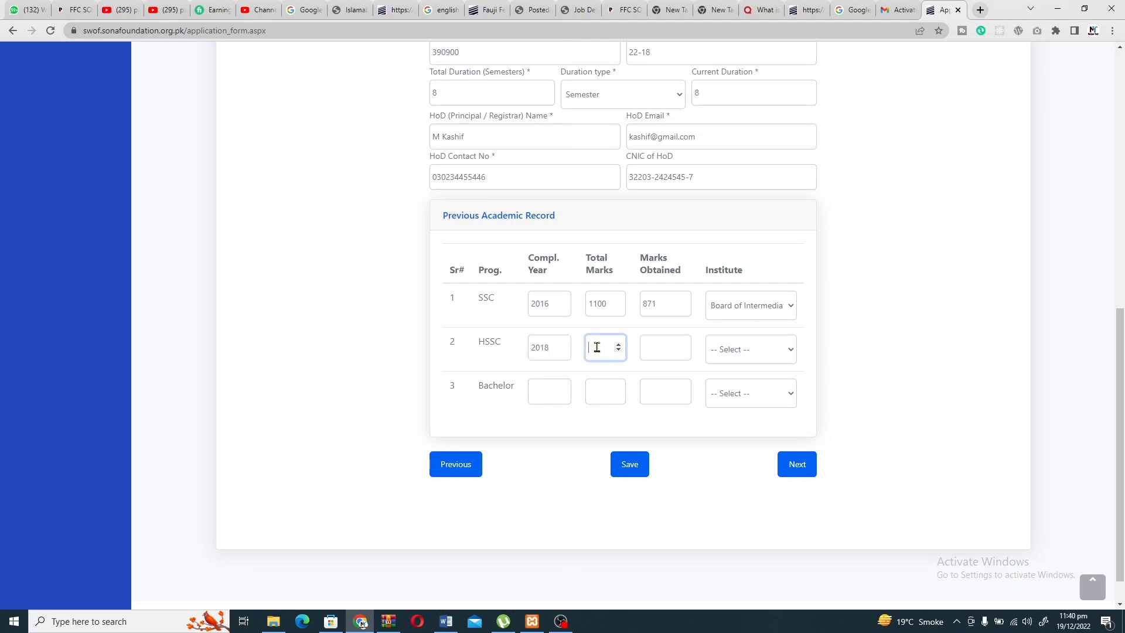
type("1100")
left_click(656, 355)
type("718")
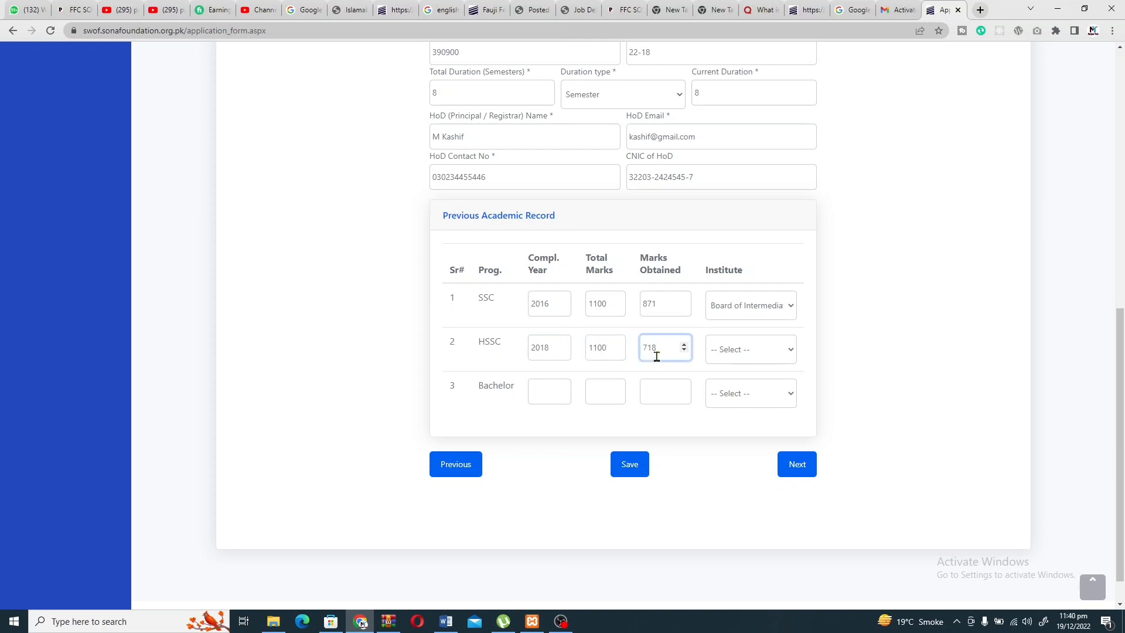
Choose Board of Intermediate and Secondary Education, DG Khan as the HSSC institute.
left_click(740, 360)
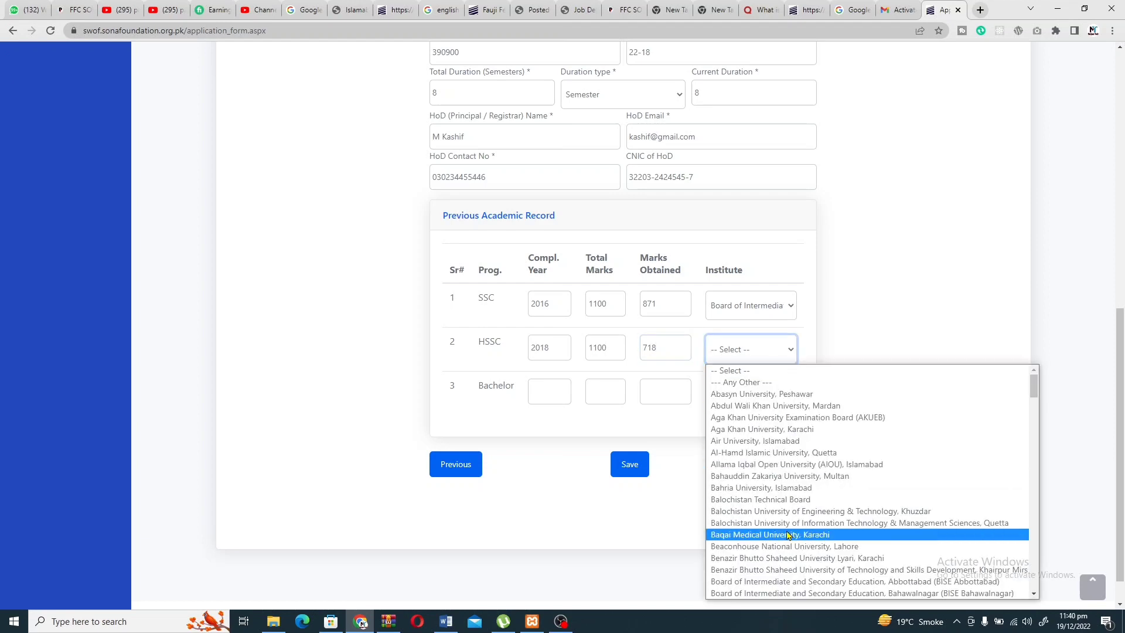
scroll(787, 533, "down", 10)
scroll(850, 493, "up", 5)
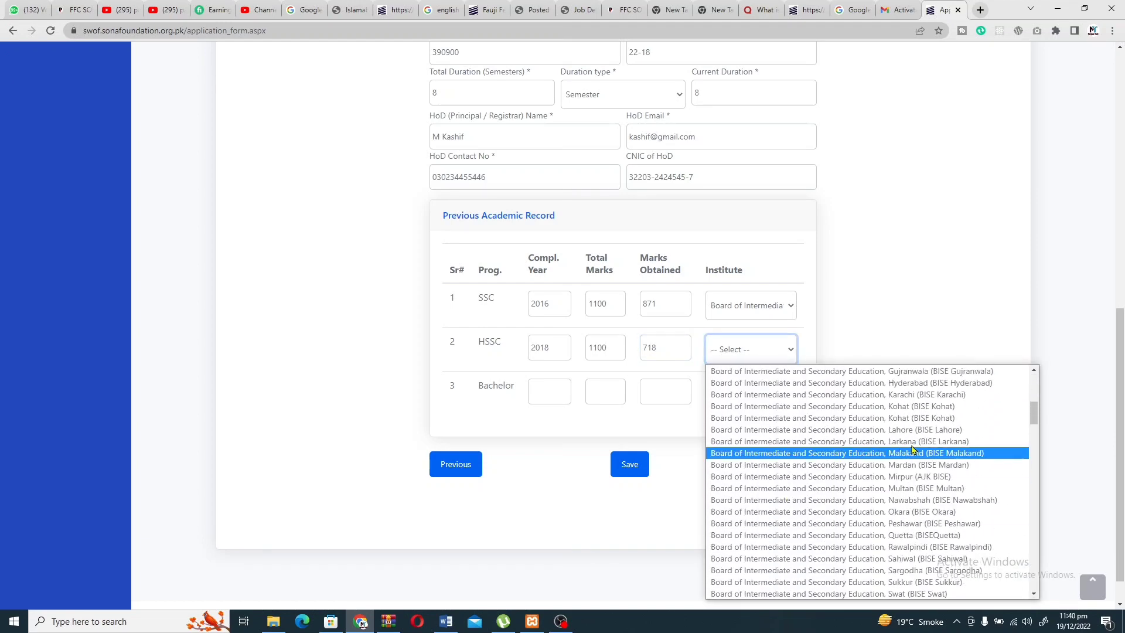
scroll(932, 432, "up", 2)
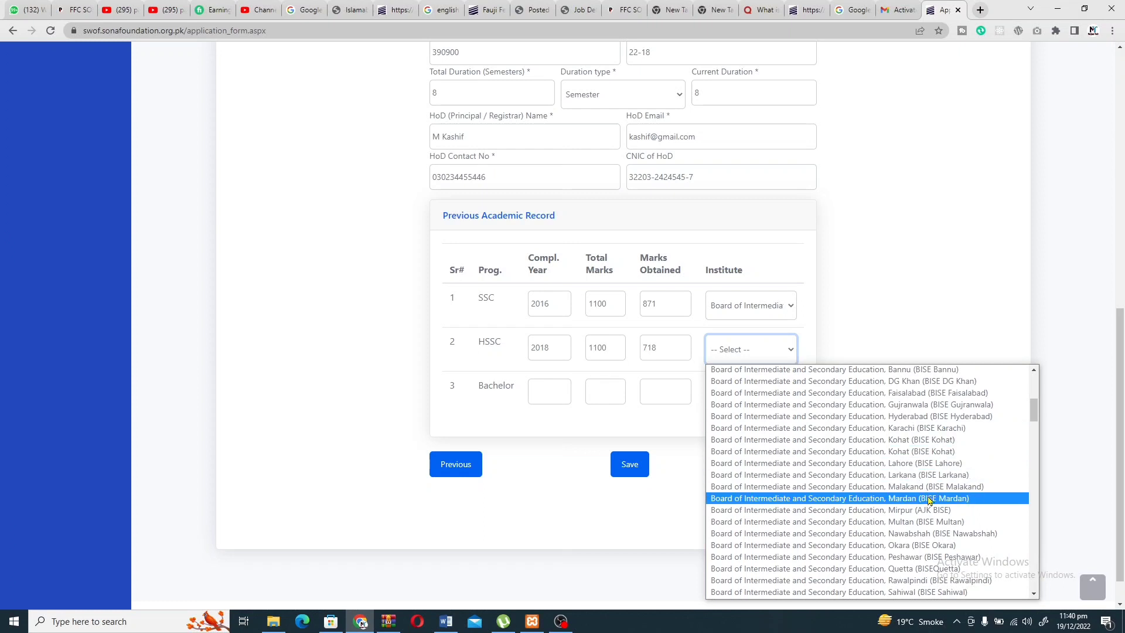
scroll(928, 463, "up", 3)
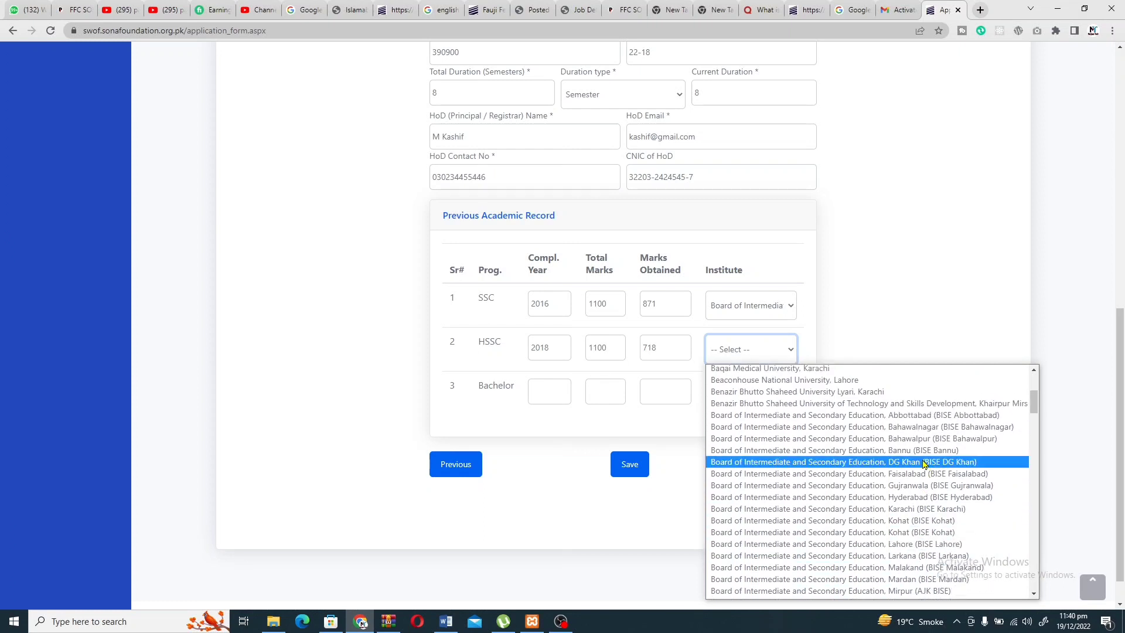
left_click(924, 463)
Fill the Bachelor row with 2022, 3.2 out of 4, and the Multan engineering university.
left_click(538, 382)
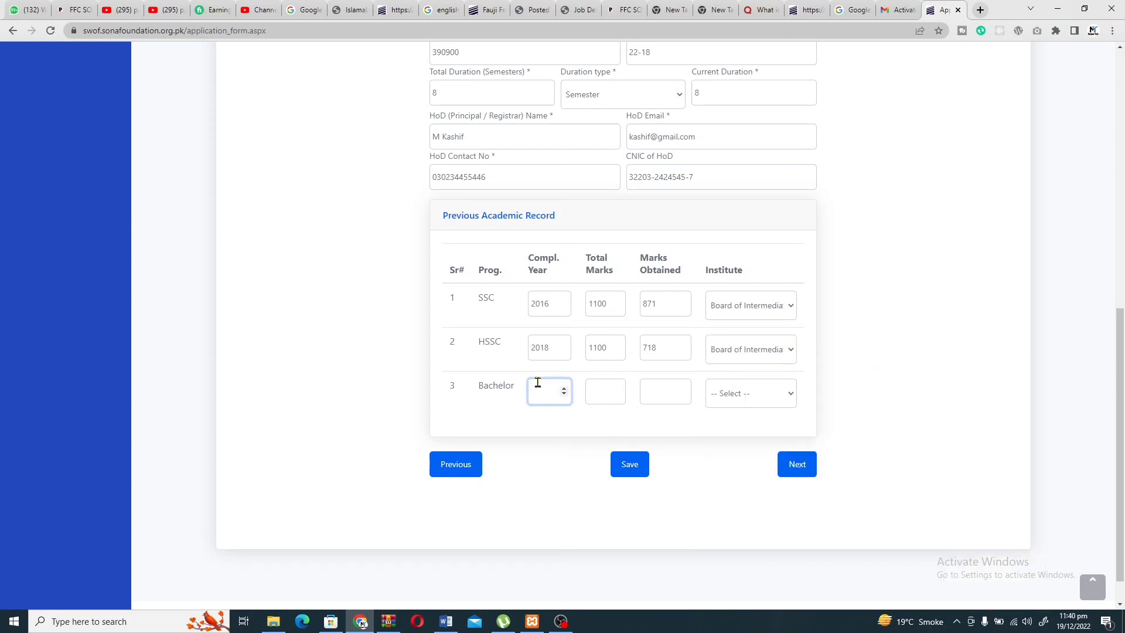
type("2022")
left_click(601, 391)
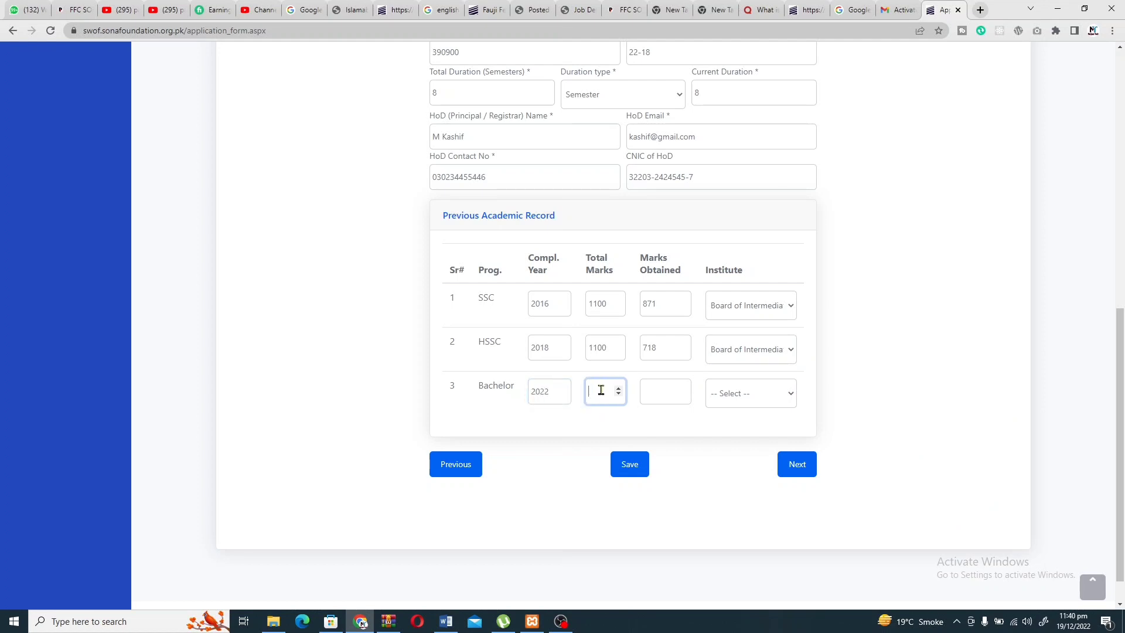
type("4")
left_click(650, 385)
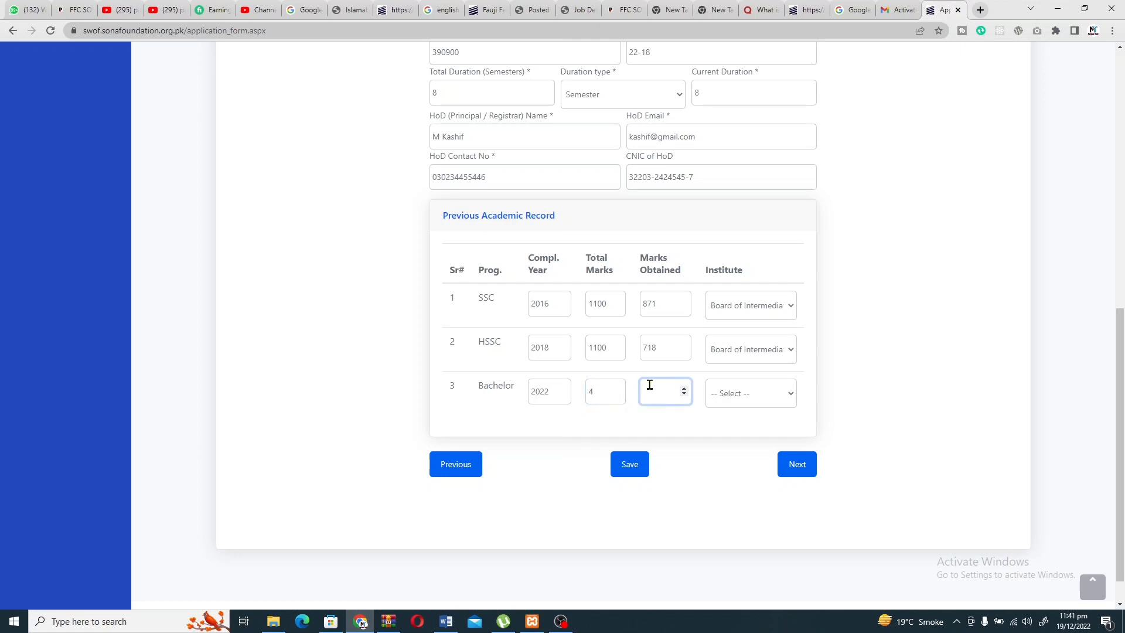
type("3.2")
left_click(756, 394)
scroll(800, 300, "down", 15)
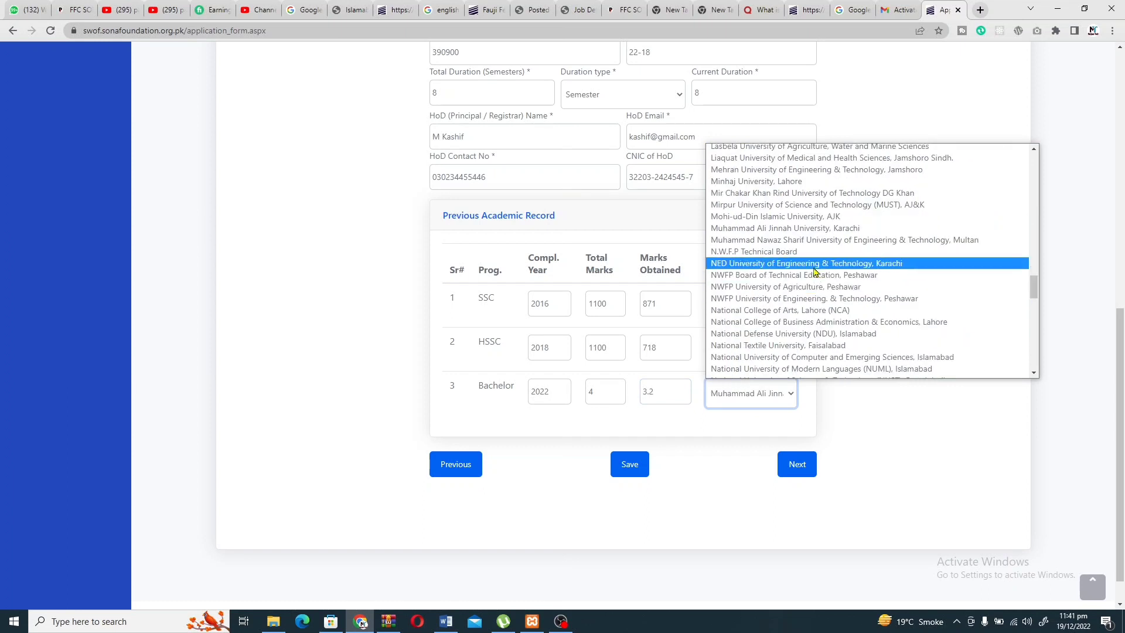
left_click(818, 246)
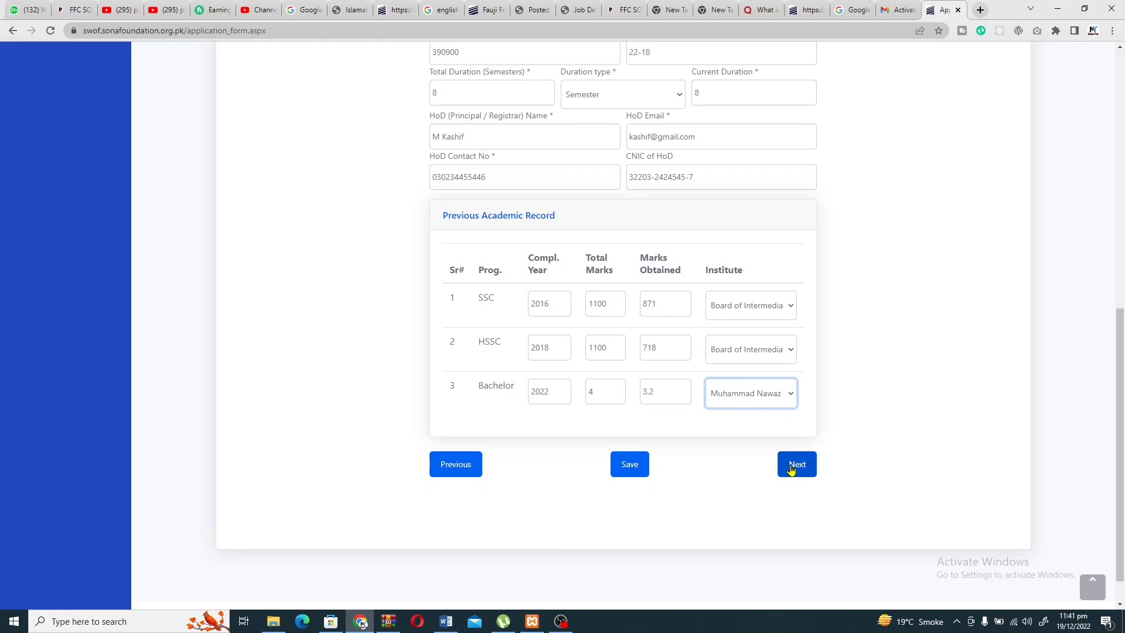
Advance to Step 3 Documents Upload.
left_click(791, 469)
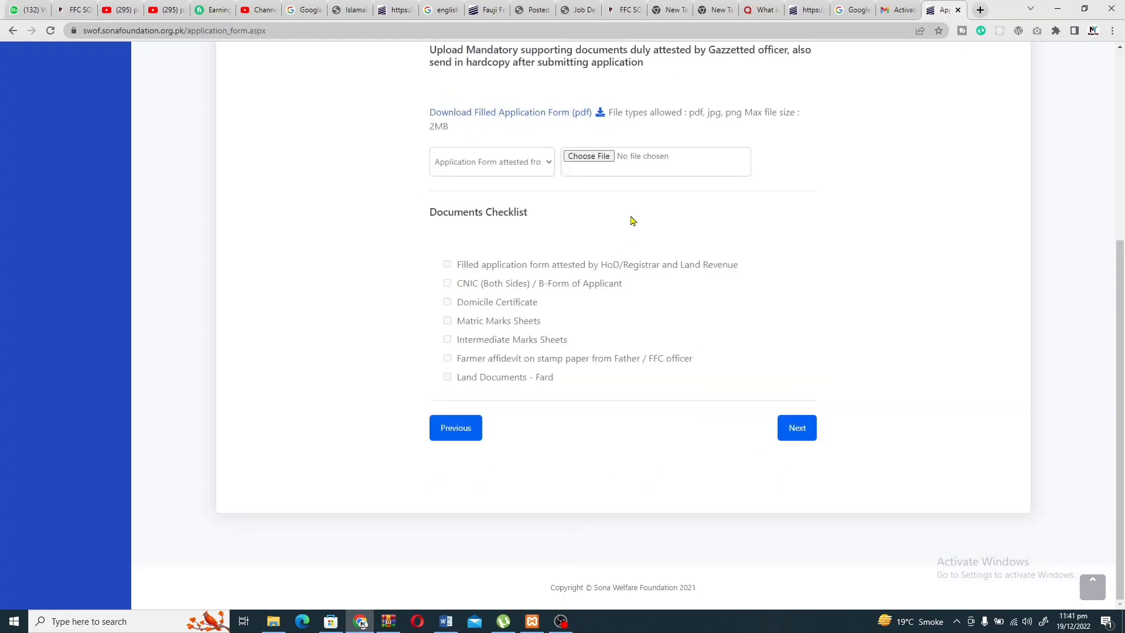
scroll(633, 221, "up", 2)
scroll(633, 221, "up", 2)
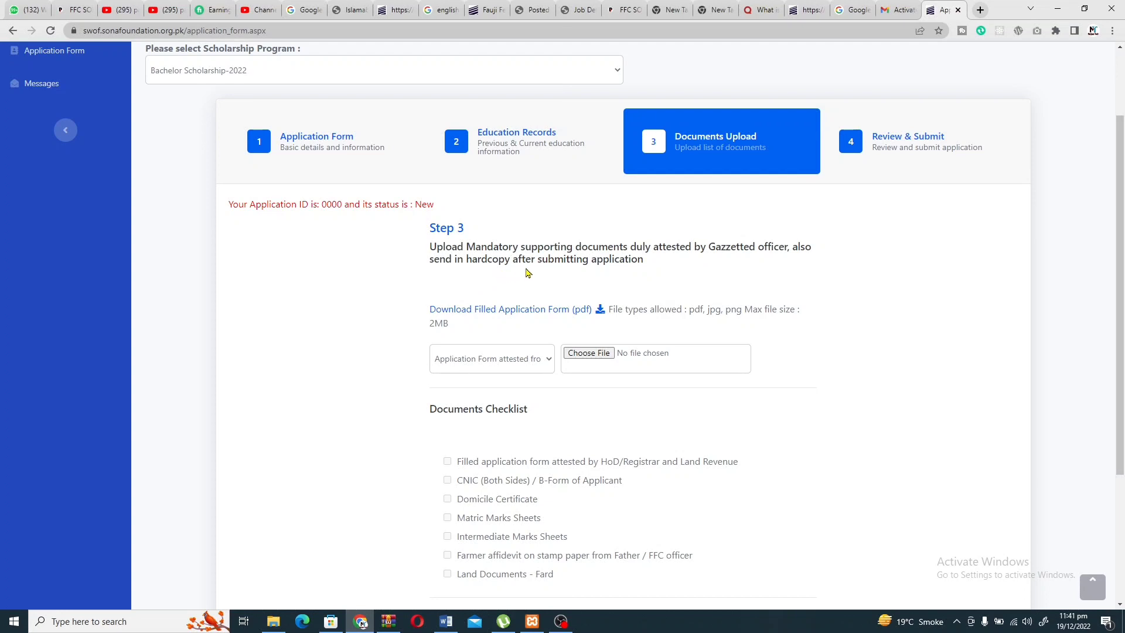
scroll(554, 287, "down", 1)
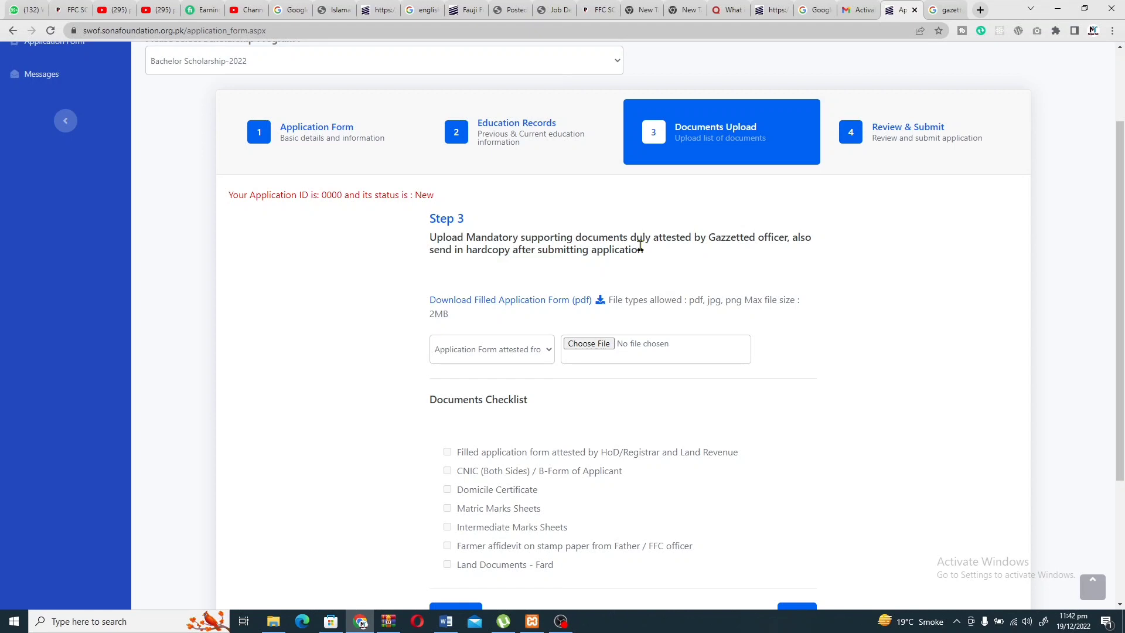
Select the HoD-attested Application Form as the document type.
left_click(503, 347)
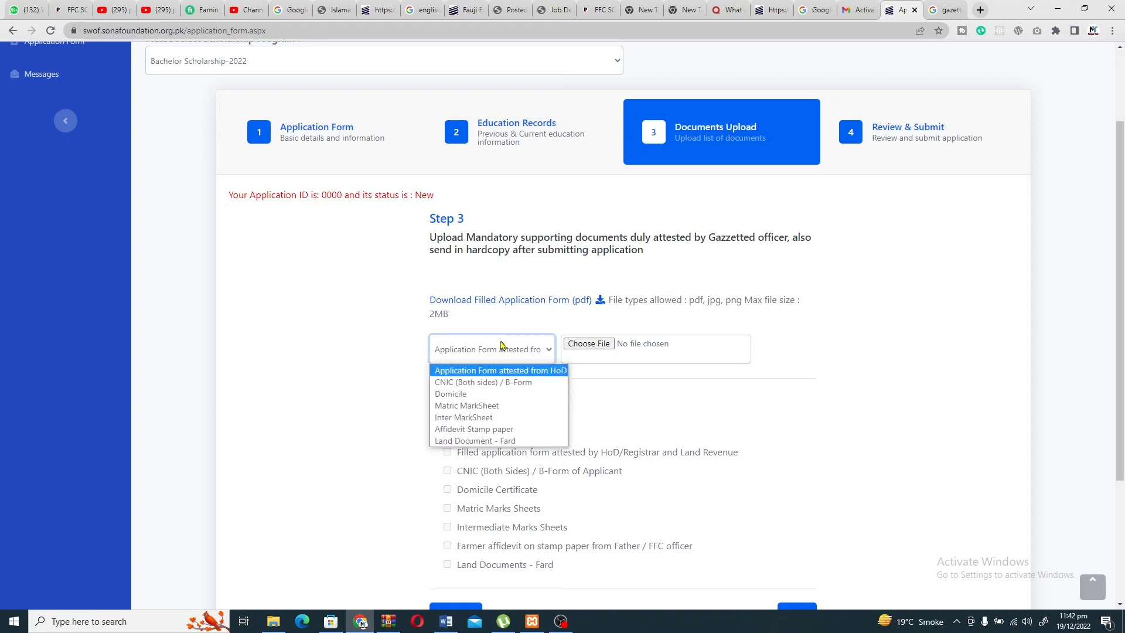
left_click(491, 383)
left_click(500, 357)
left_click(510, 372)
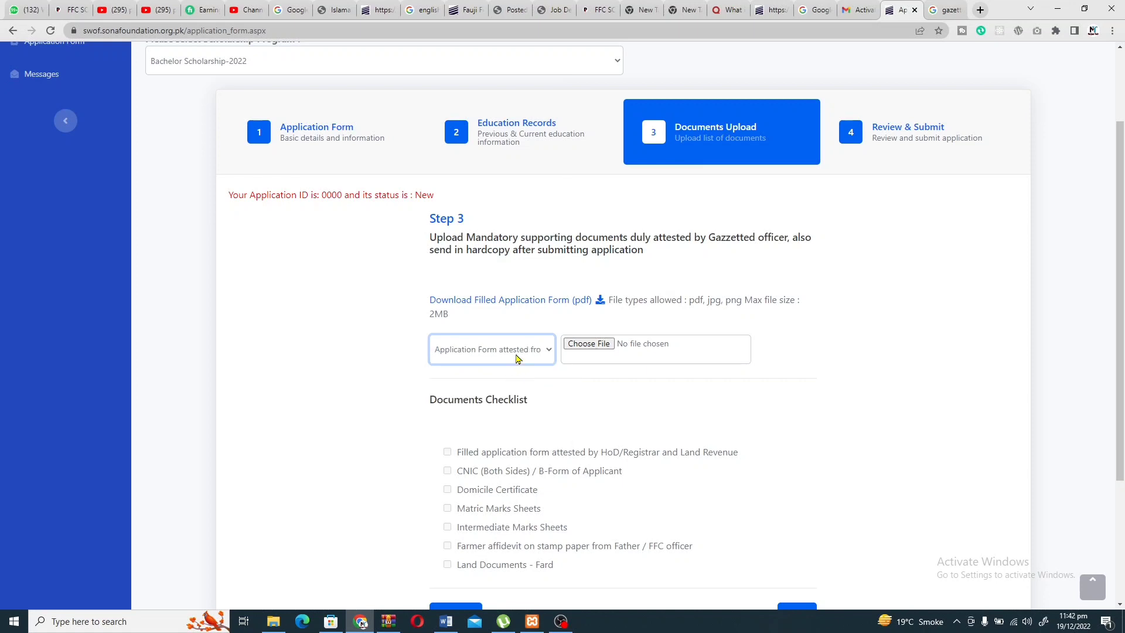
left_click(518, 358)
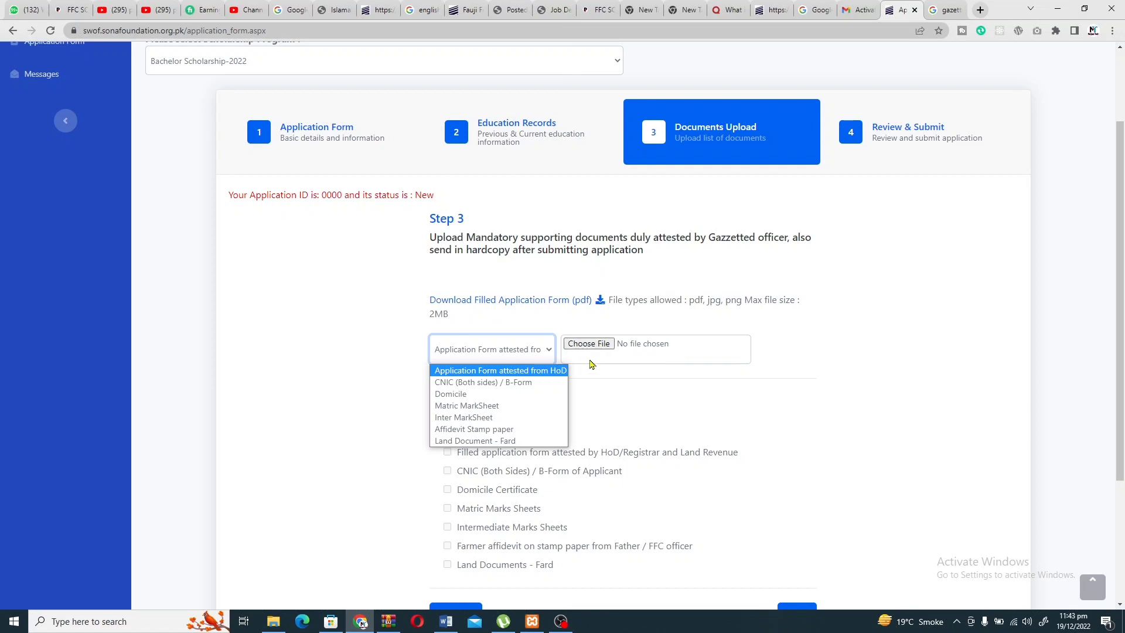
scroll(595, 359, "down", 1)
Choose 'WhatsApp Image 2022-12-18 at 10.37.54 PM (1).jpeg' from Downloads for upload.
left_click(578, 265)
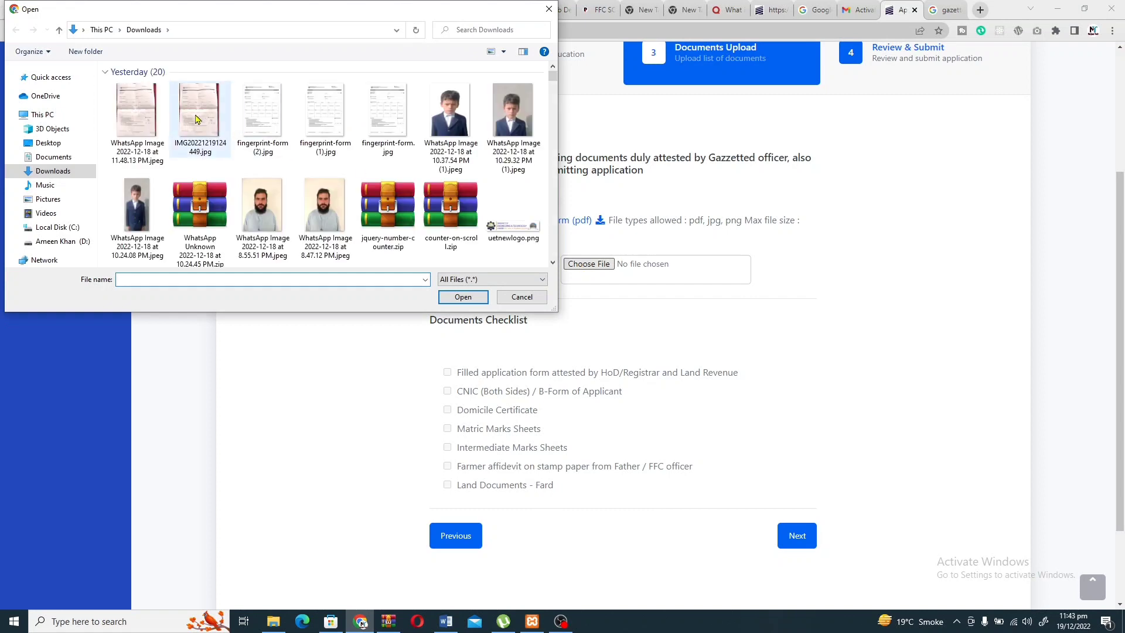
left_click(460, 133)
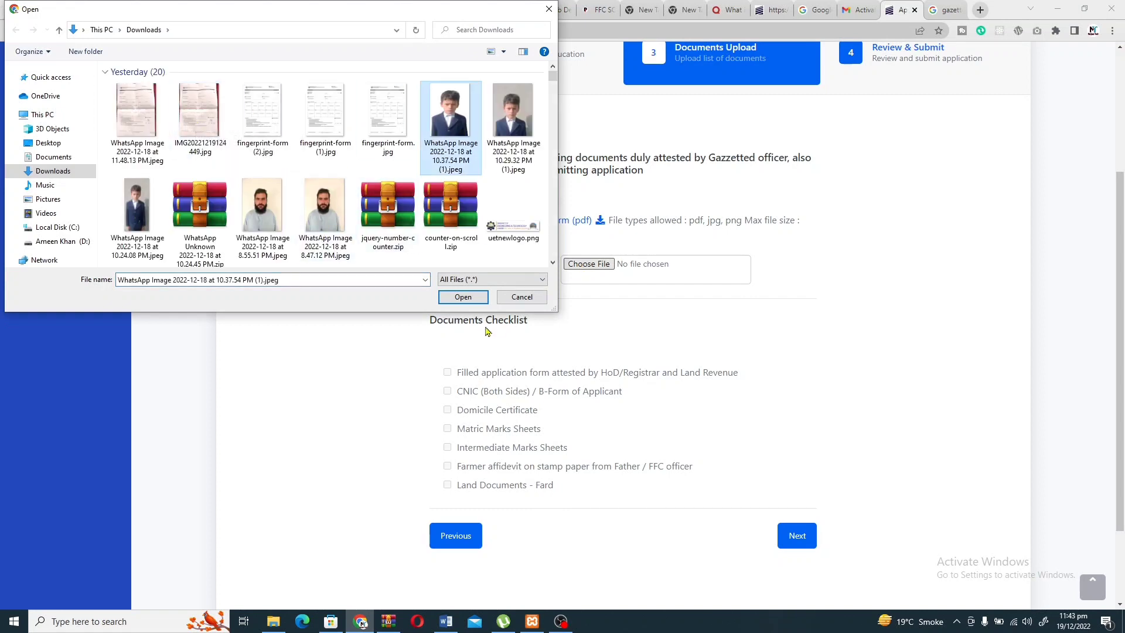
left_click(463, 297)
Set the document type for the uploaded image to Matric MarkSheet.
left_click(484, 275)
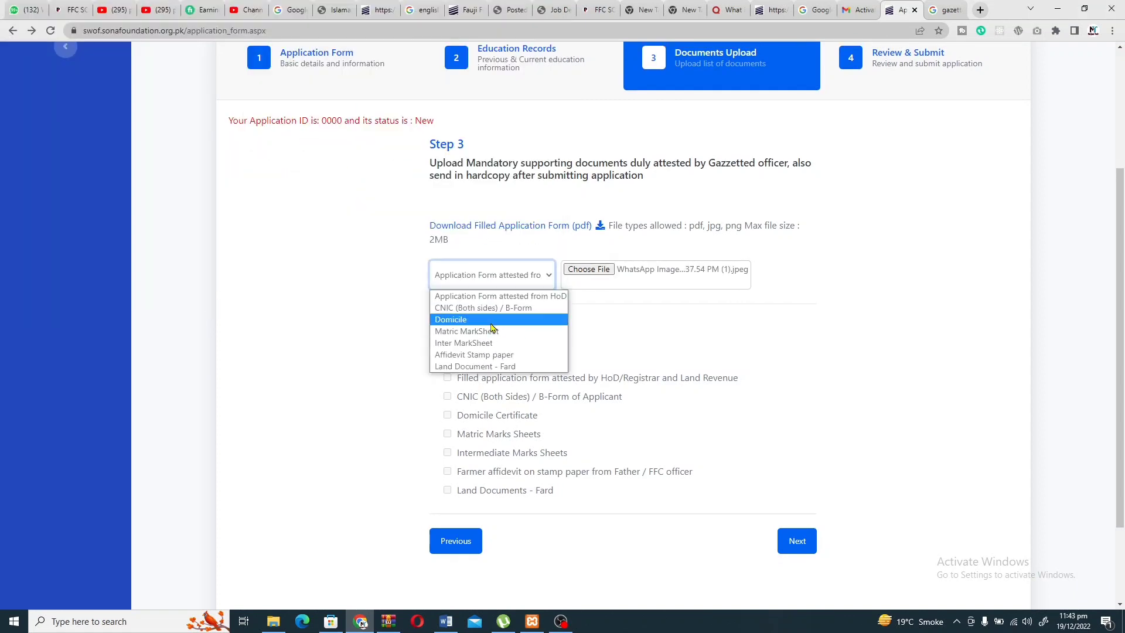
left_click(455, 320)
left_click(515, 276)
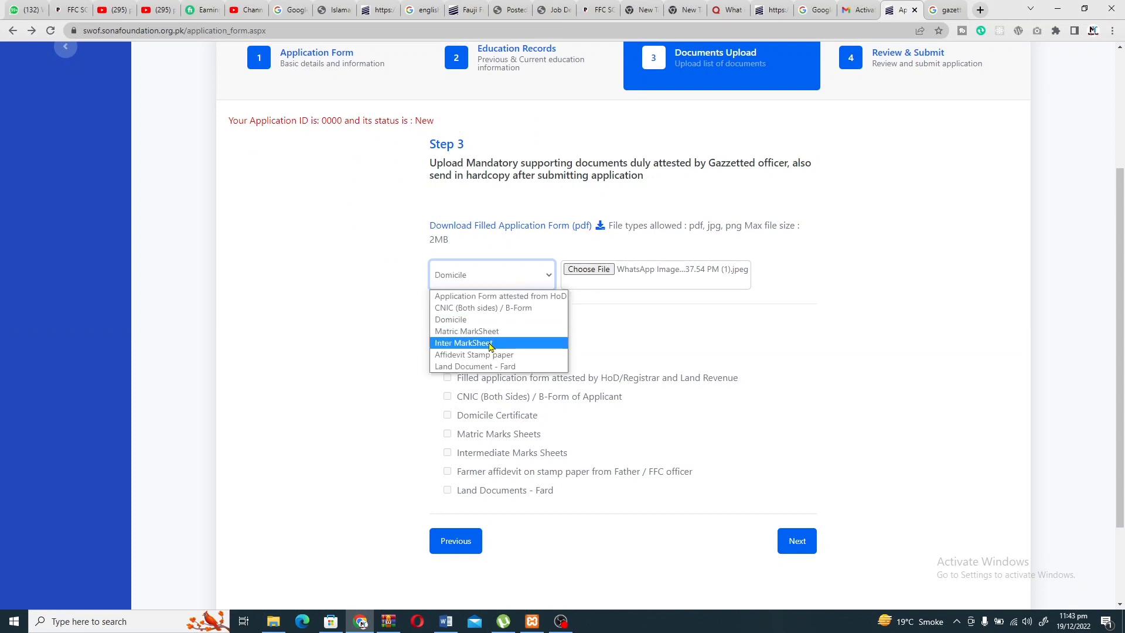
left_click(489, 338)
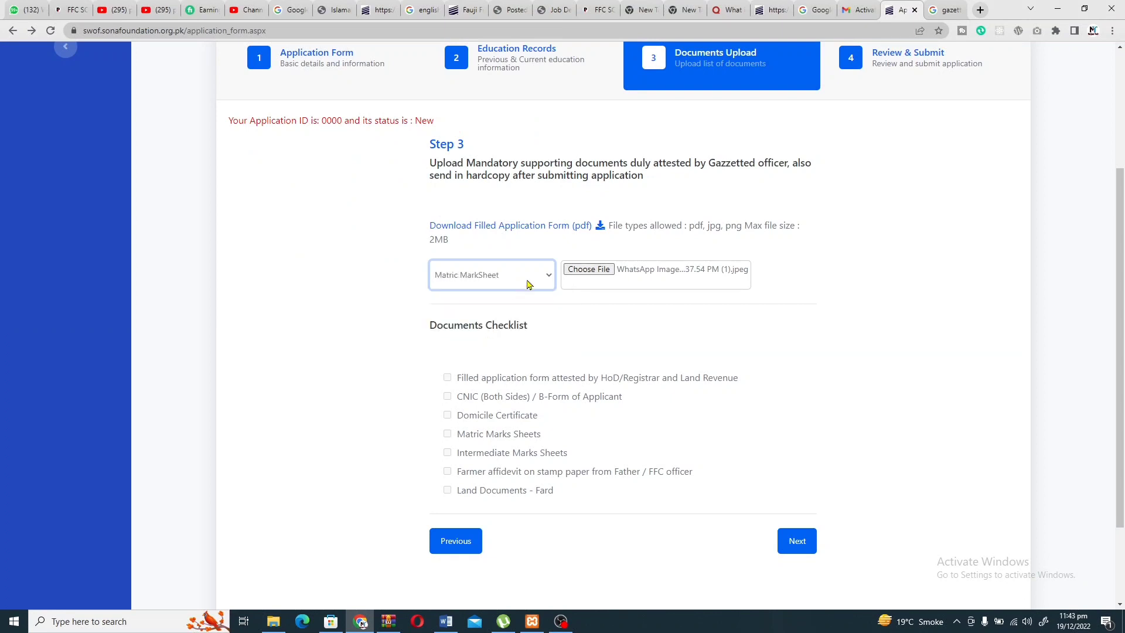
left_click(534, 285)
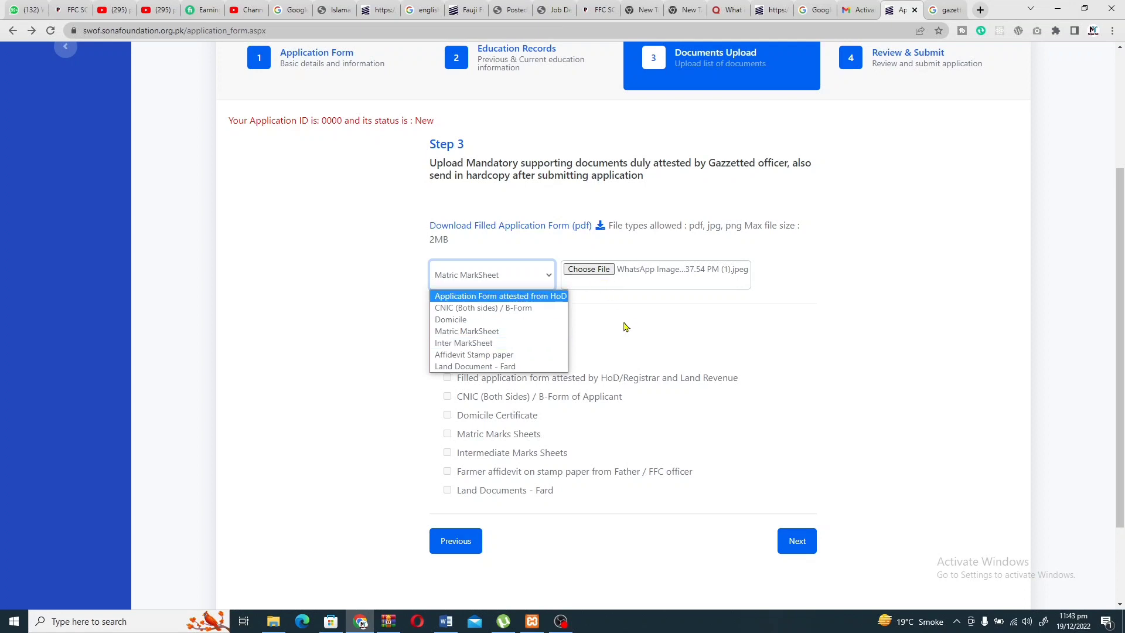
scroll(624, 326, "down", 1)
left_click(497, 212)
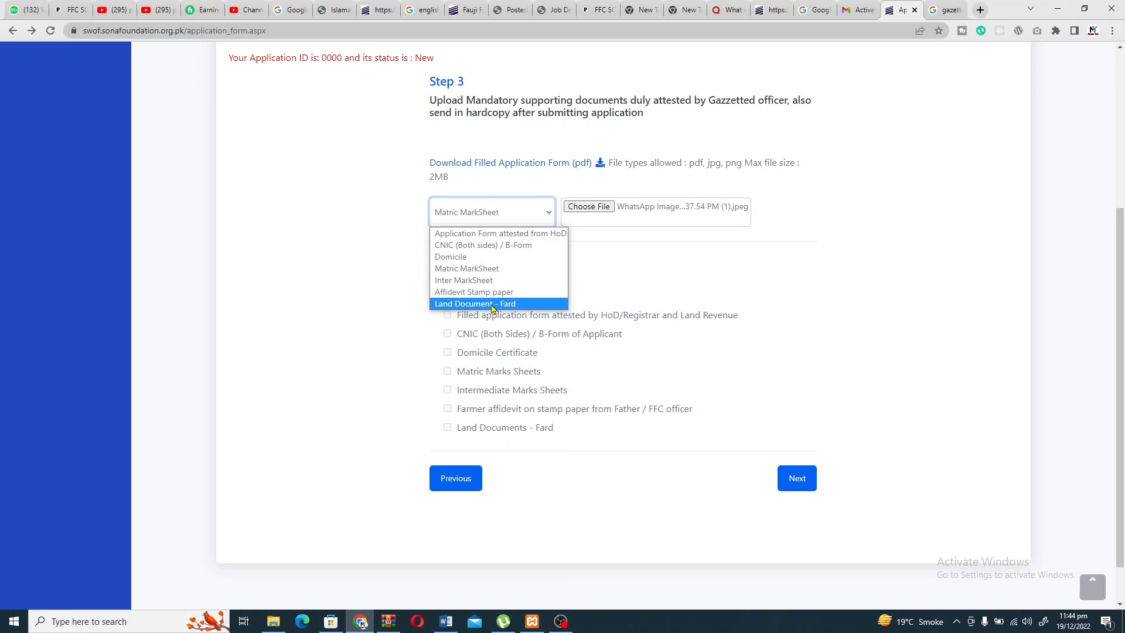
left_click(605, 258)
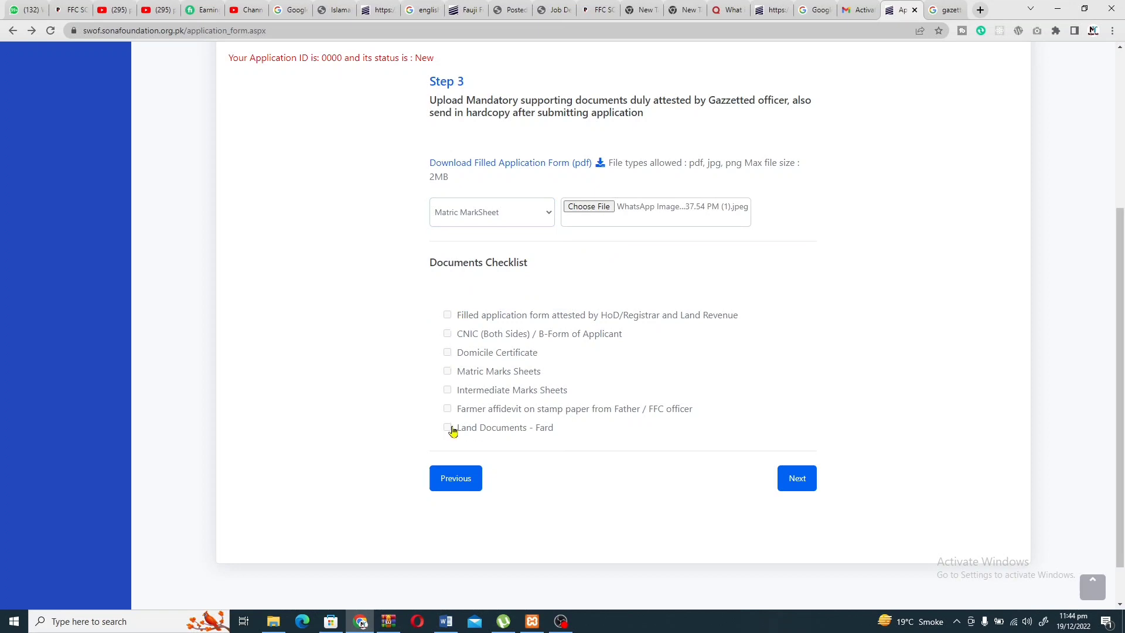
Advance to Step 4 Review & Submit and tick 'I agree with terms and conditions'.
left_click(798, 479)
scroll(723, 278, "up", 2)
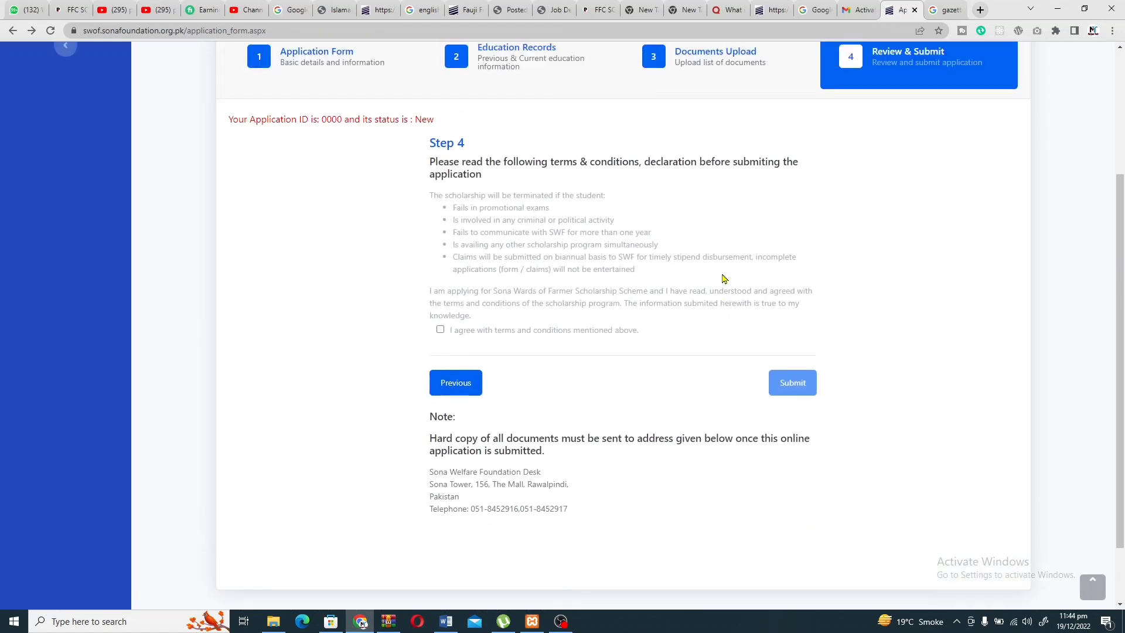
left_click(440, 407)
scroll(446, 410, "down", 3)
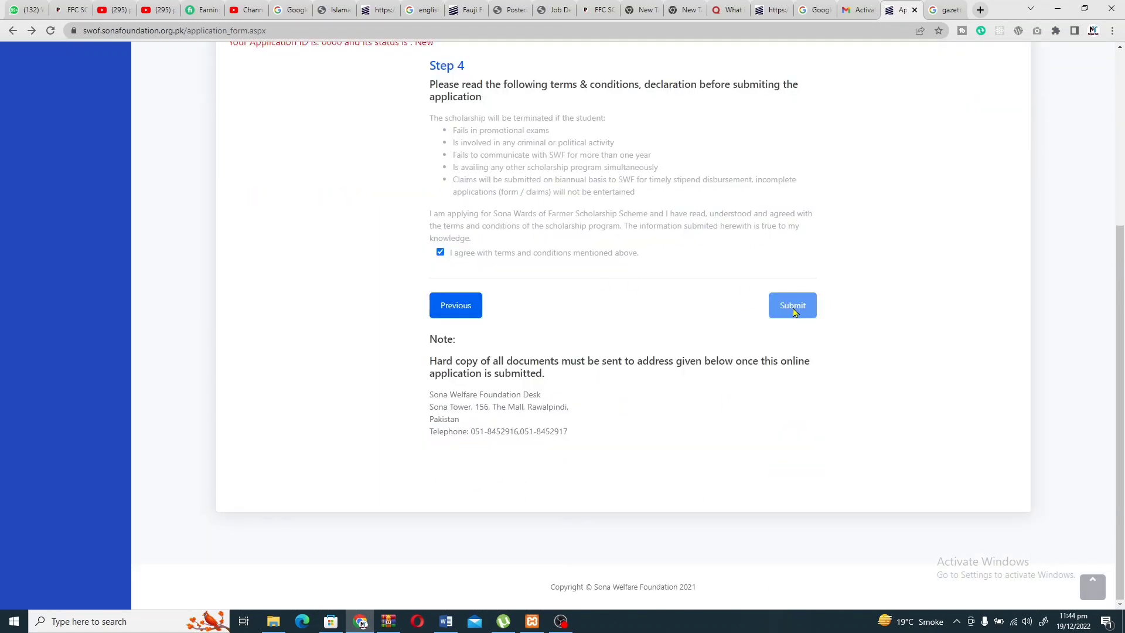
scroll(775, 246, "up", 4)
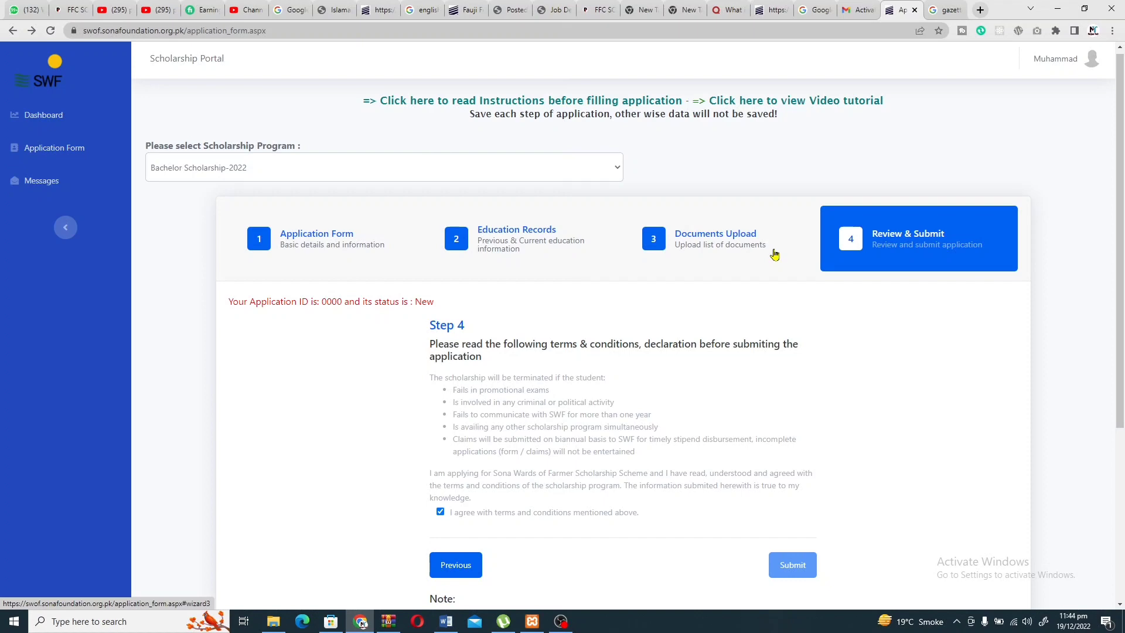
scroll(774, 254, "down", 3)
scroll(774, 254, "up", 4)
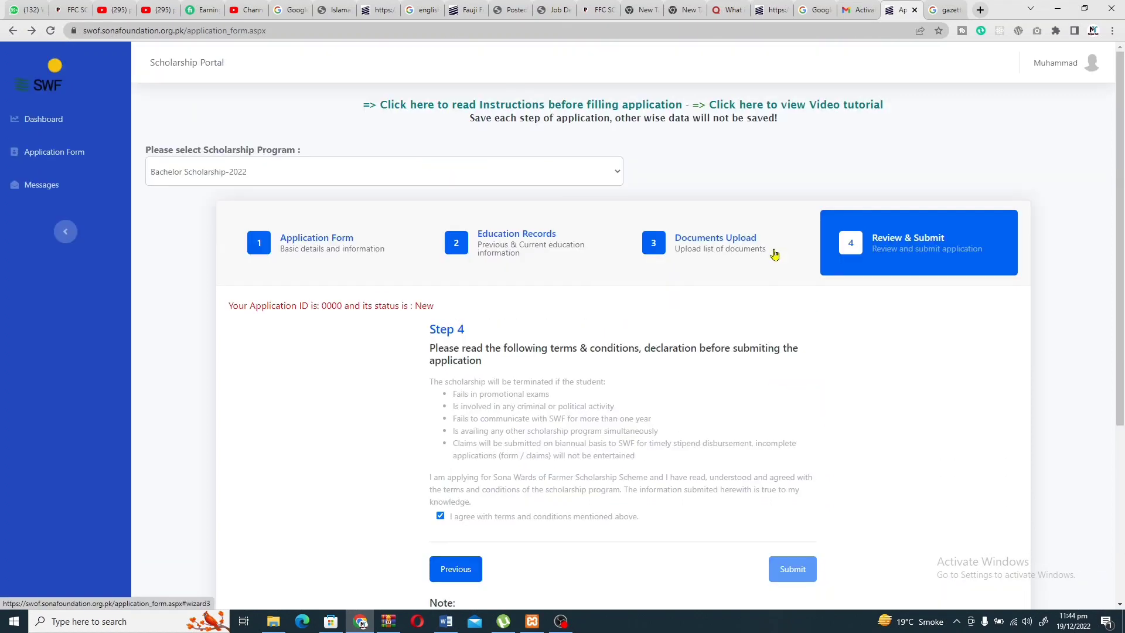
scroll(774, 253, "down", 1)
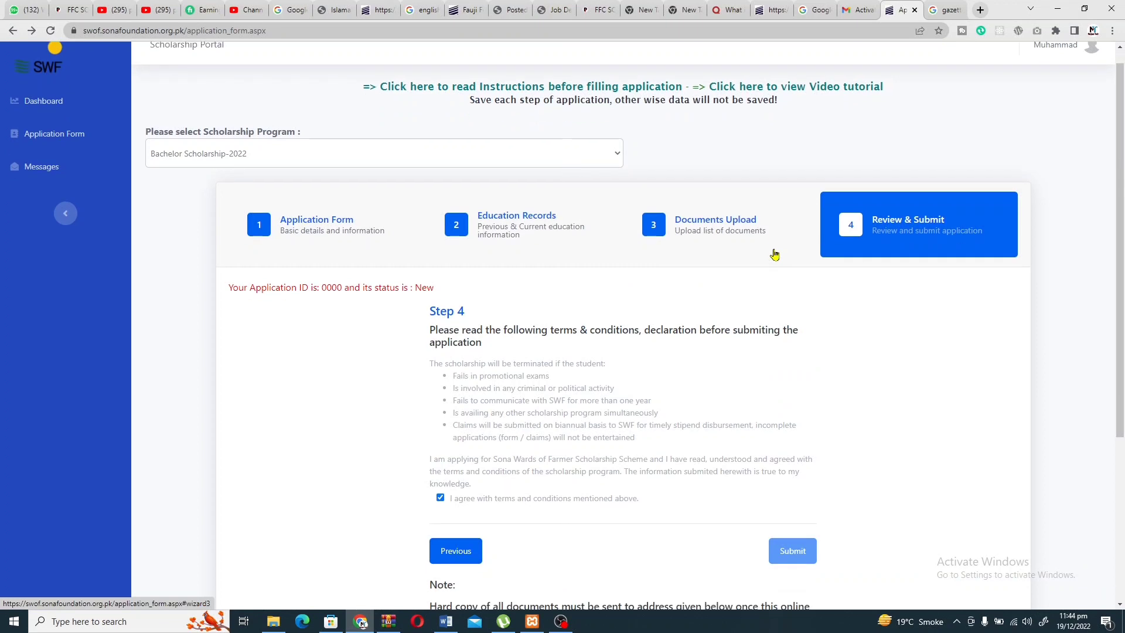